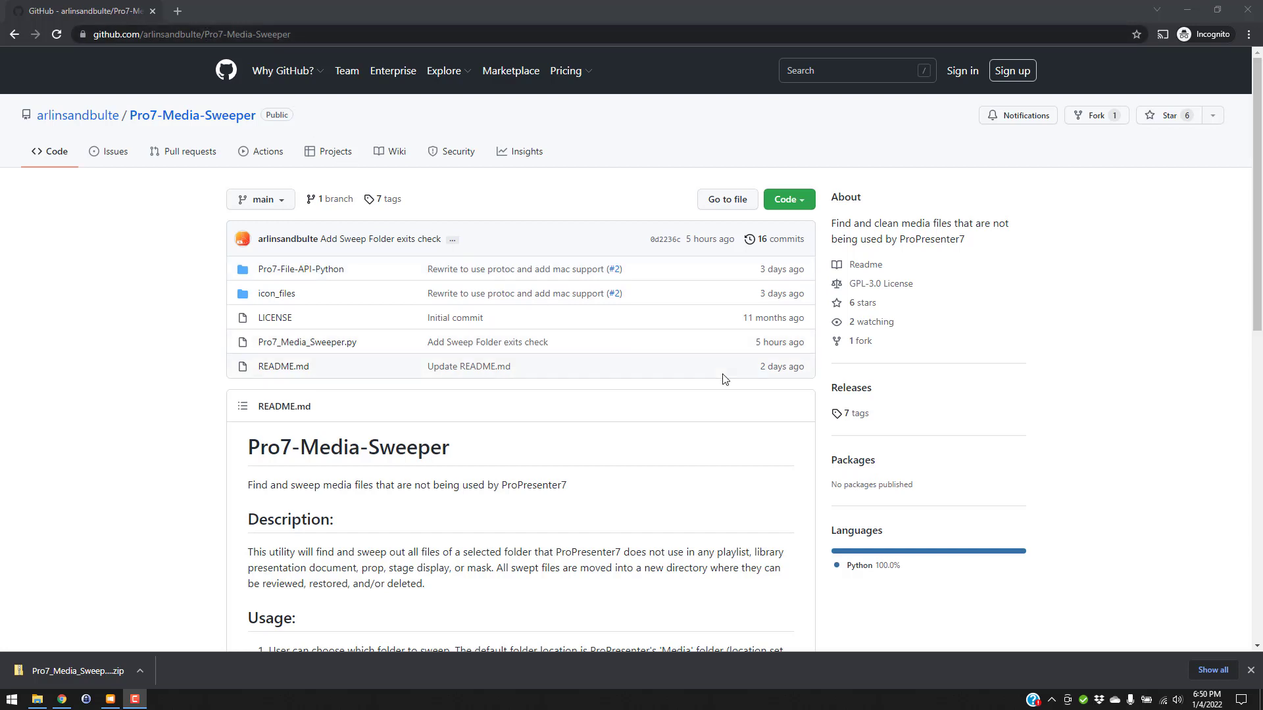
Open the Pro7-Media-Sweeper releases page from the repository sidebar to reach v2.0-beta1
{"action": "left_click", "coordinate": [852, 388]}
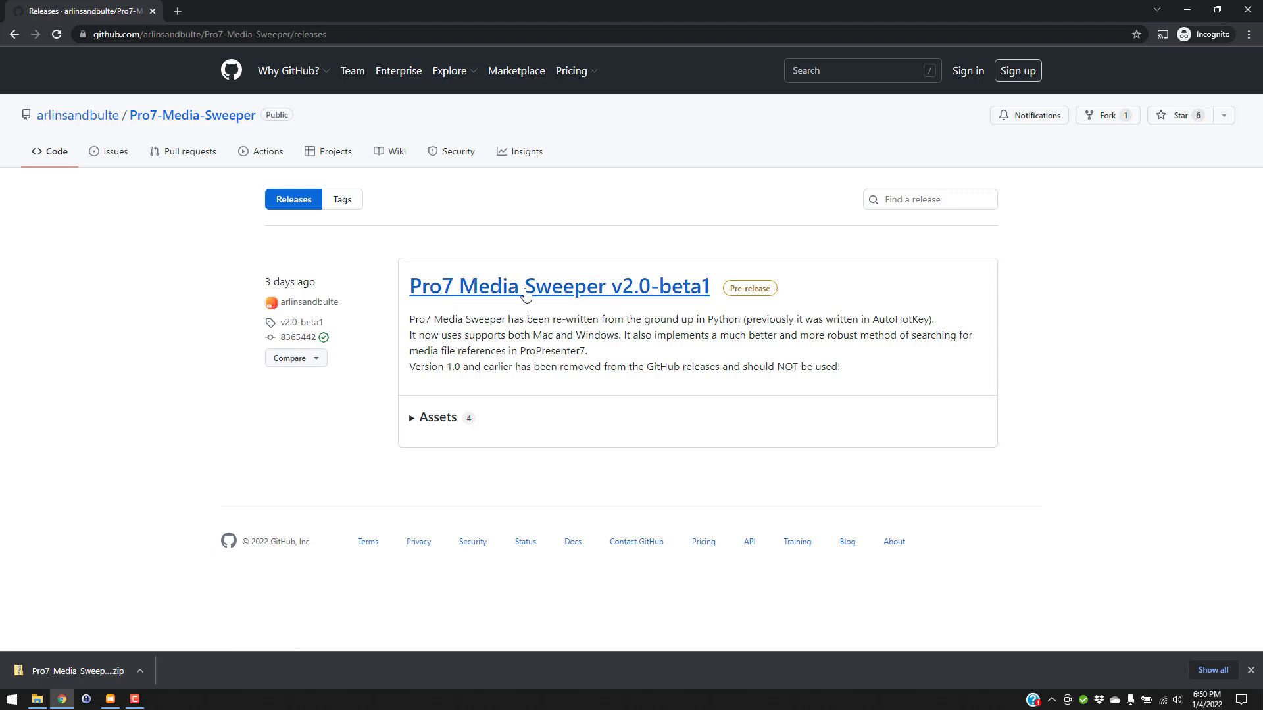
Save Pro7_Media_Sweeper.Win.zip from the v2.0-beta1 assets to Downloads and keep it despite the warning
{"action": "left_click", "coordinate": [413, 420]}
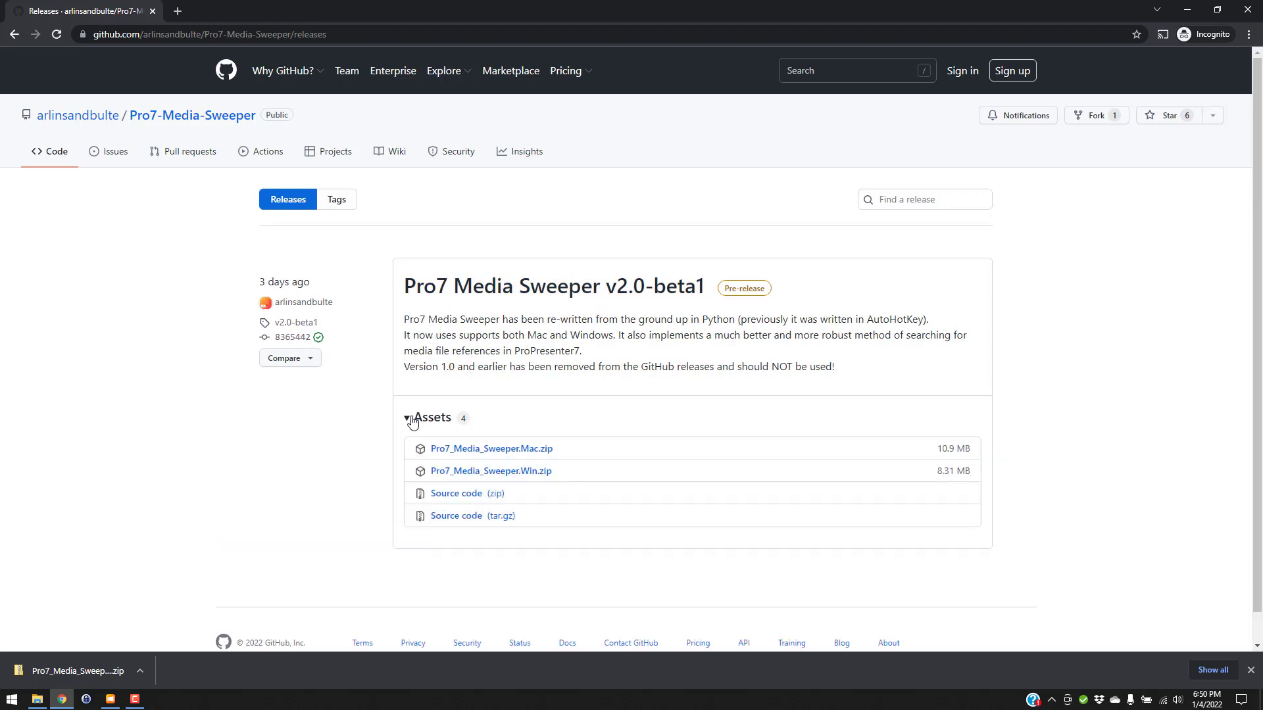
{"action": "left_click", "coordinate": [530, 472]}
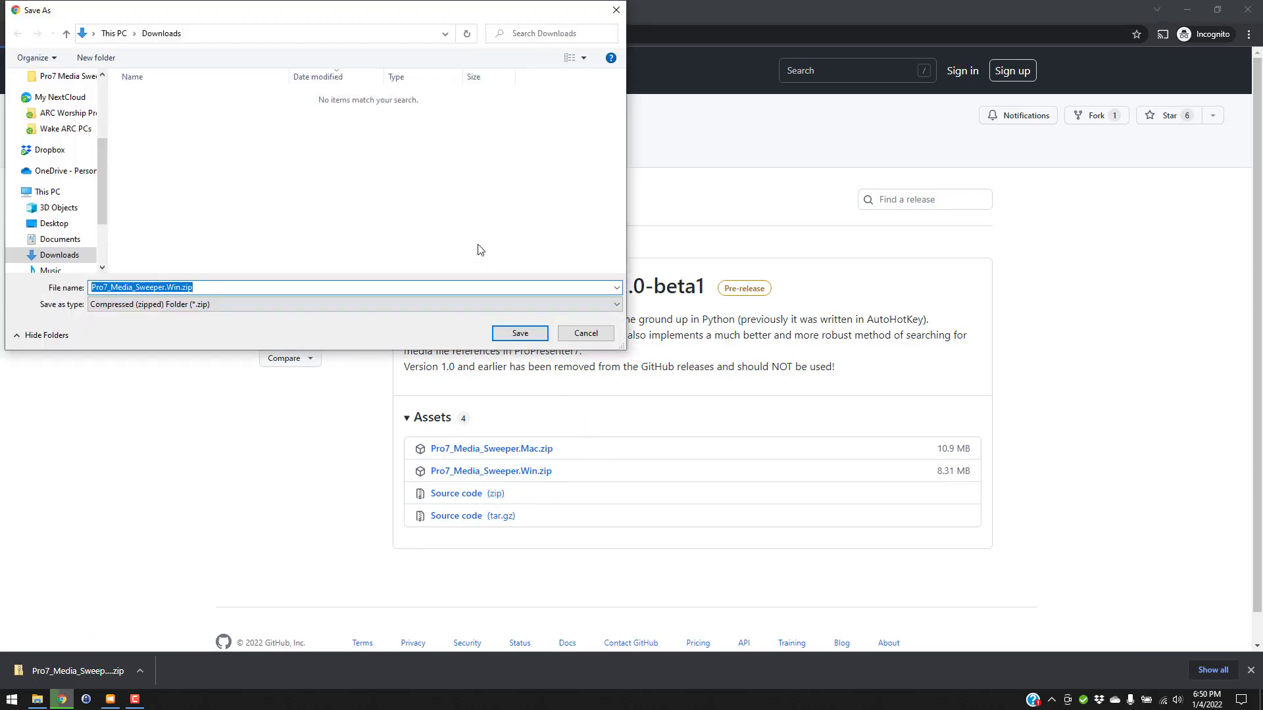
{"action": "left_click", "coordinate": [519, 332]}
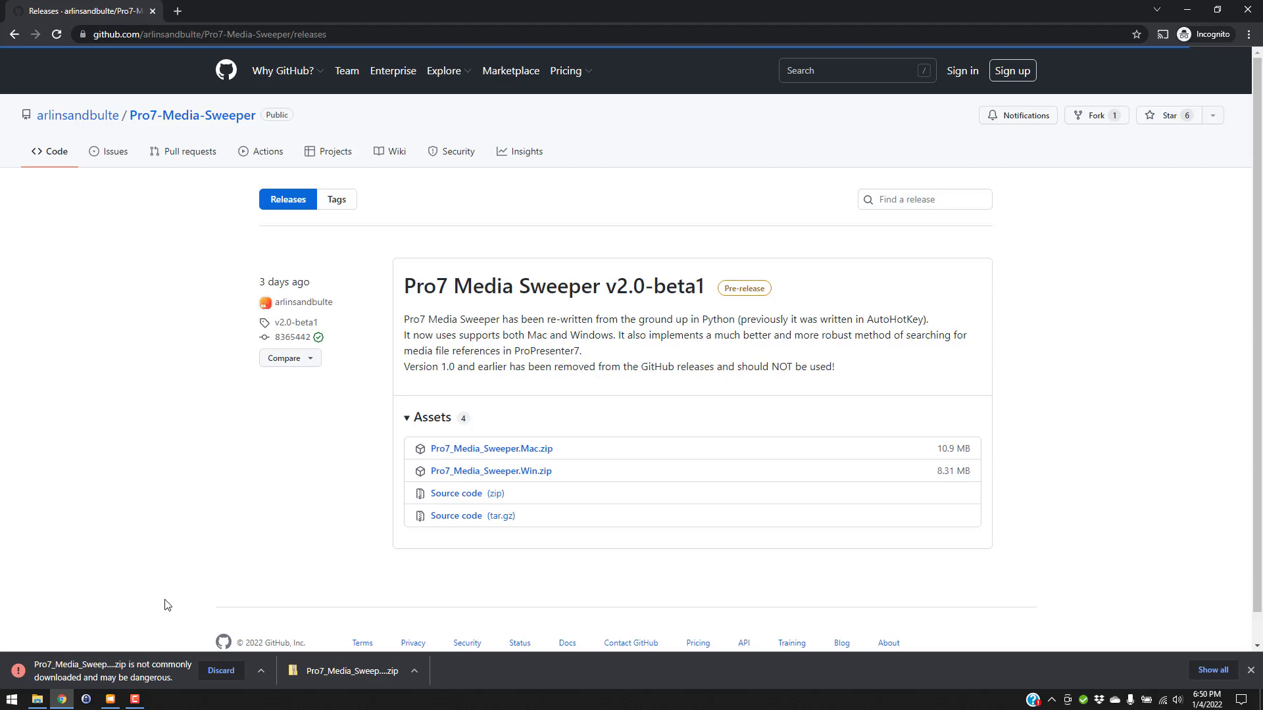
{"action": "left_click", "coordinate": [262, 670]}
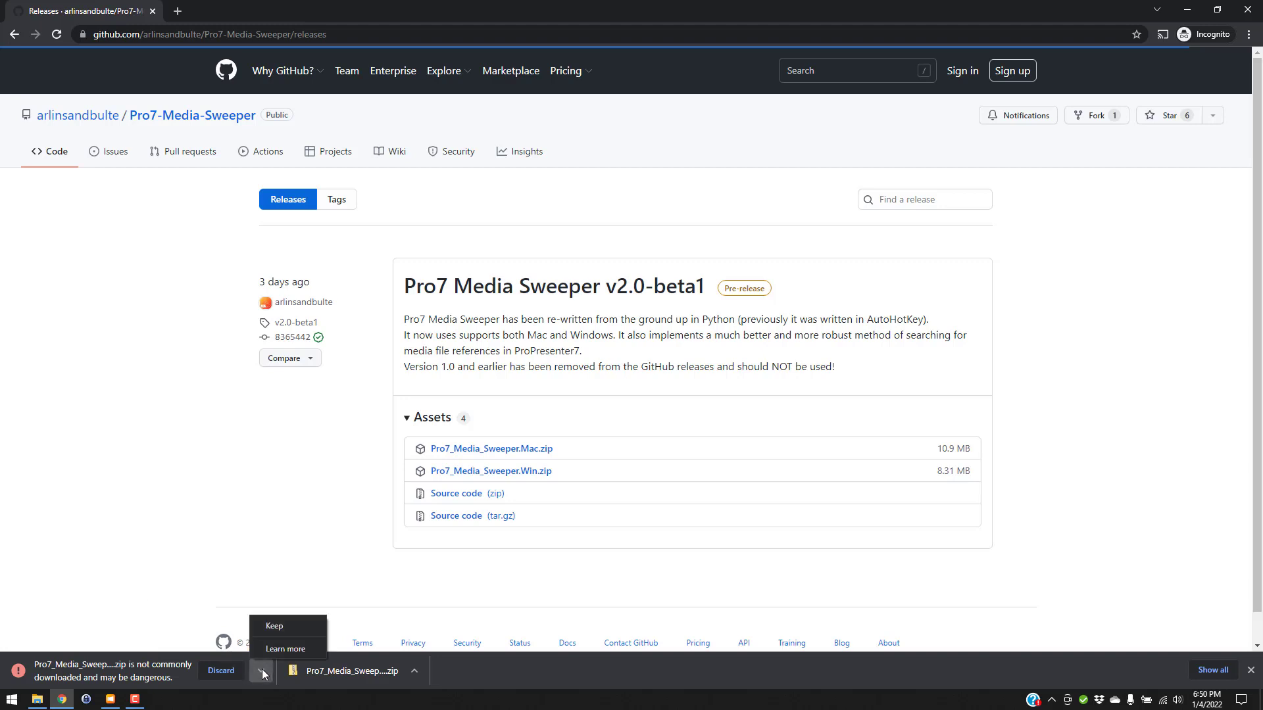
{"action": "left_click", "coordinate": [293, 628]}
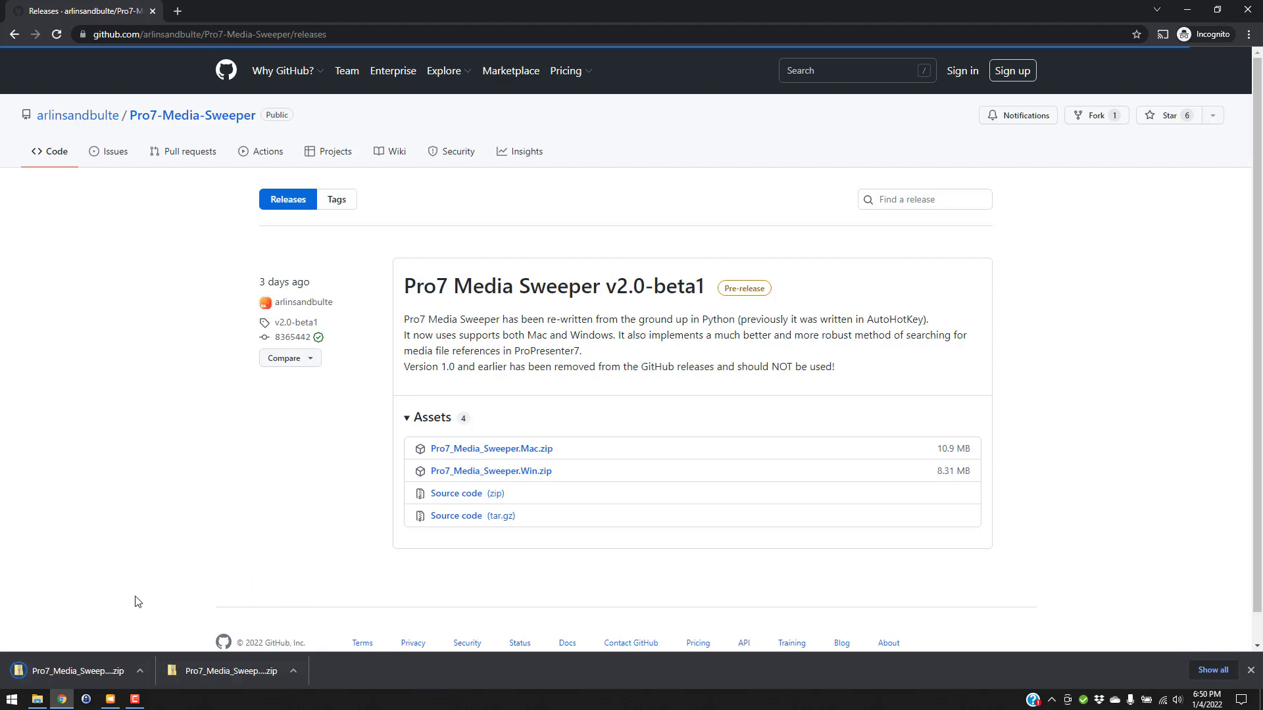
Show the downloaded zip in its folder, open it, and copy Pro7_Media_Sweeper.exe
{"action": "left_click", "coordinate": [140, 671]}
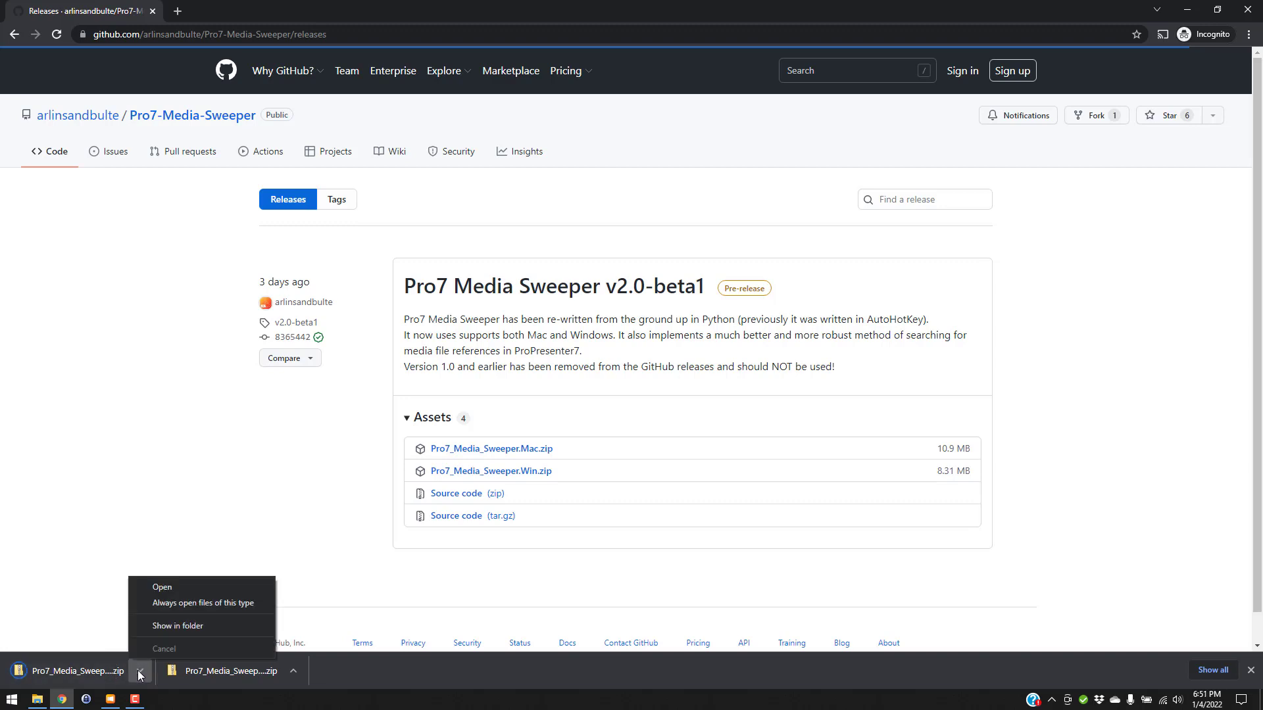
{"action": "left_click", "coordinate": [189, 625]}
{"action": "left_click", "coordinate": [641, 378]}
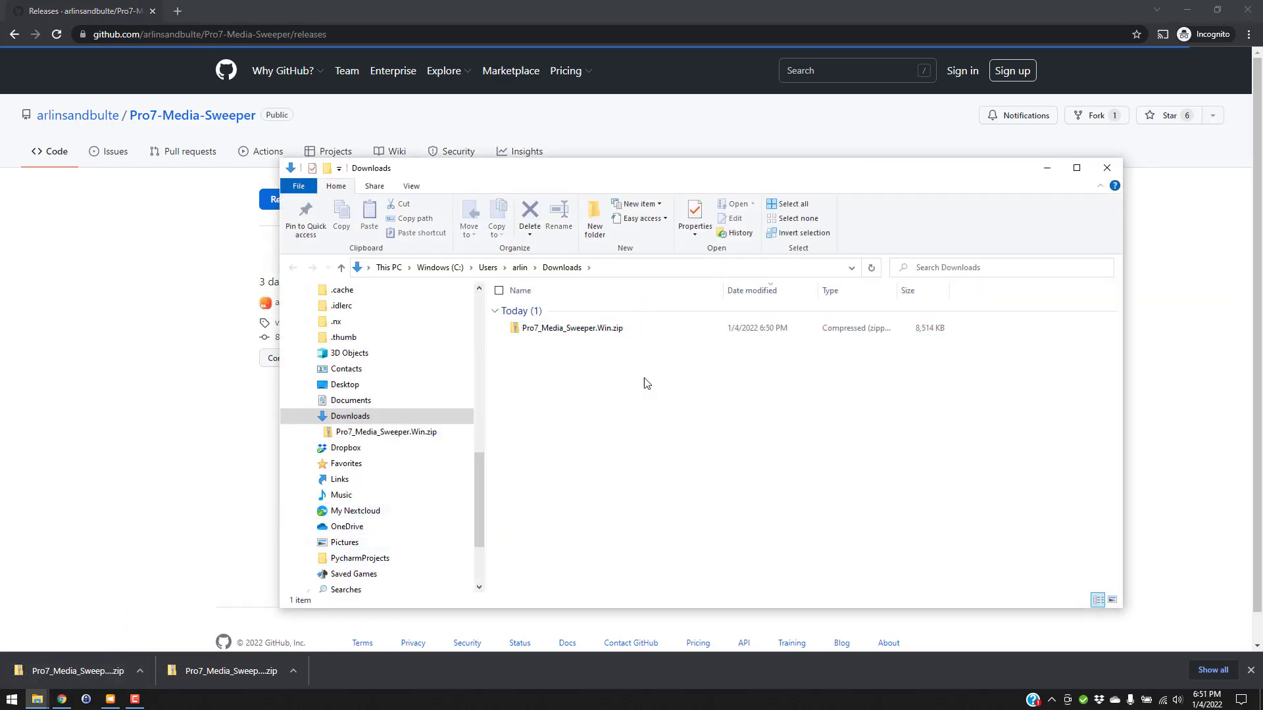
{"action": "double_click", "coordinate": [604, 328]}
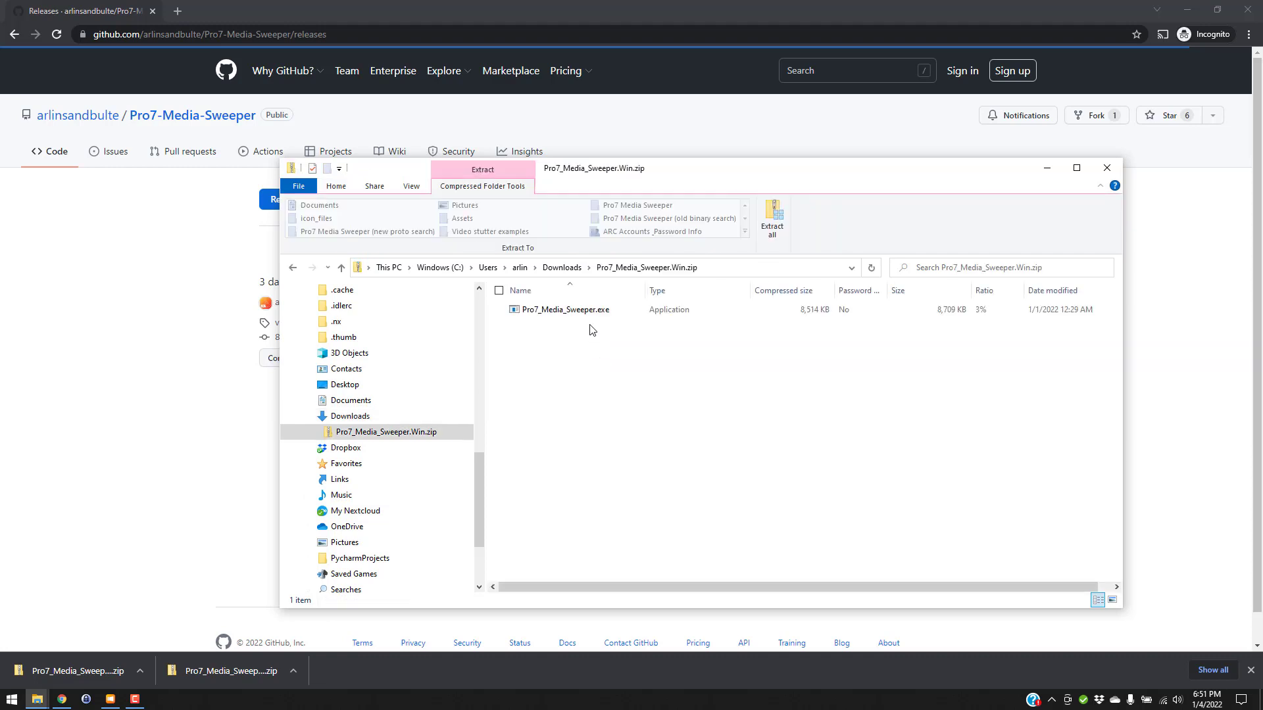
{"action": "left_click", "coordinate": [584, 310]}
{"action": "right_click", "coordinate": [586, 310]}
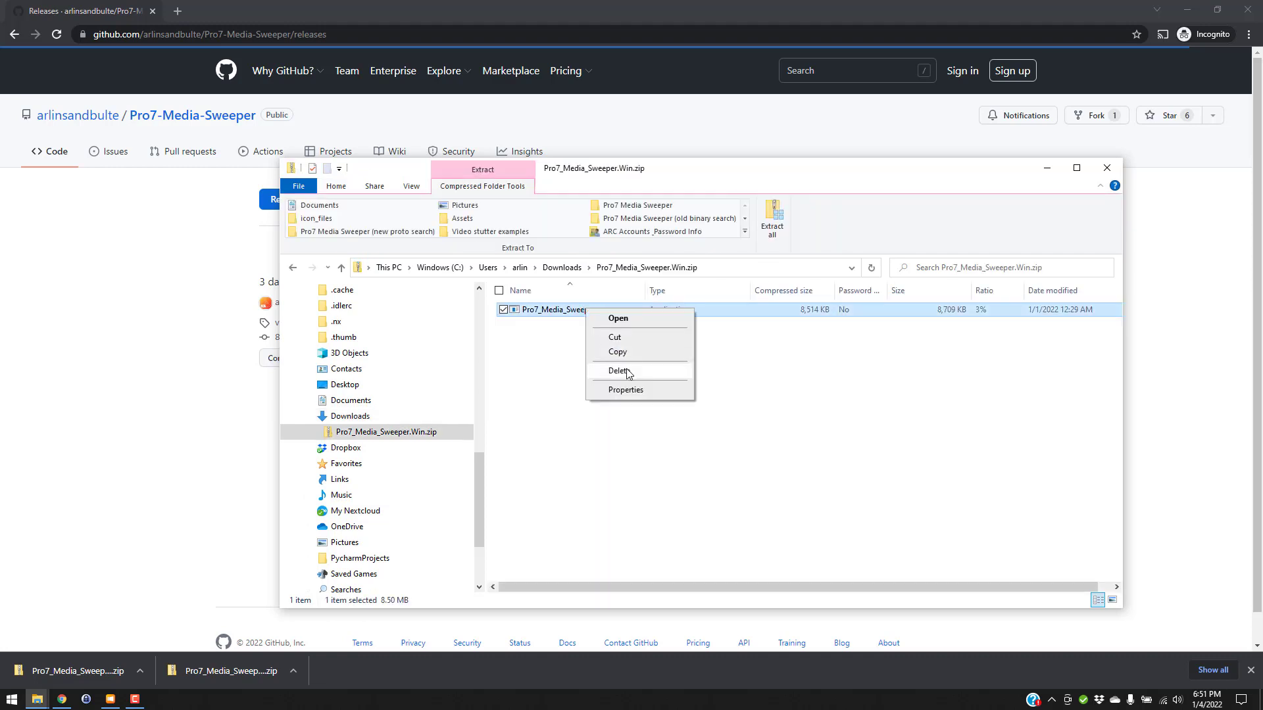
{"action": "left_click", "coordinate": [617, 352]}
Paste Pro7_Media_Sweeper.exe into Downloads beside the zip and return to ProPresenter
{"action": "left_click", "coordinate": [562, 267]}
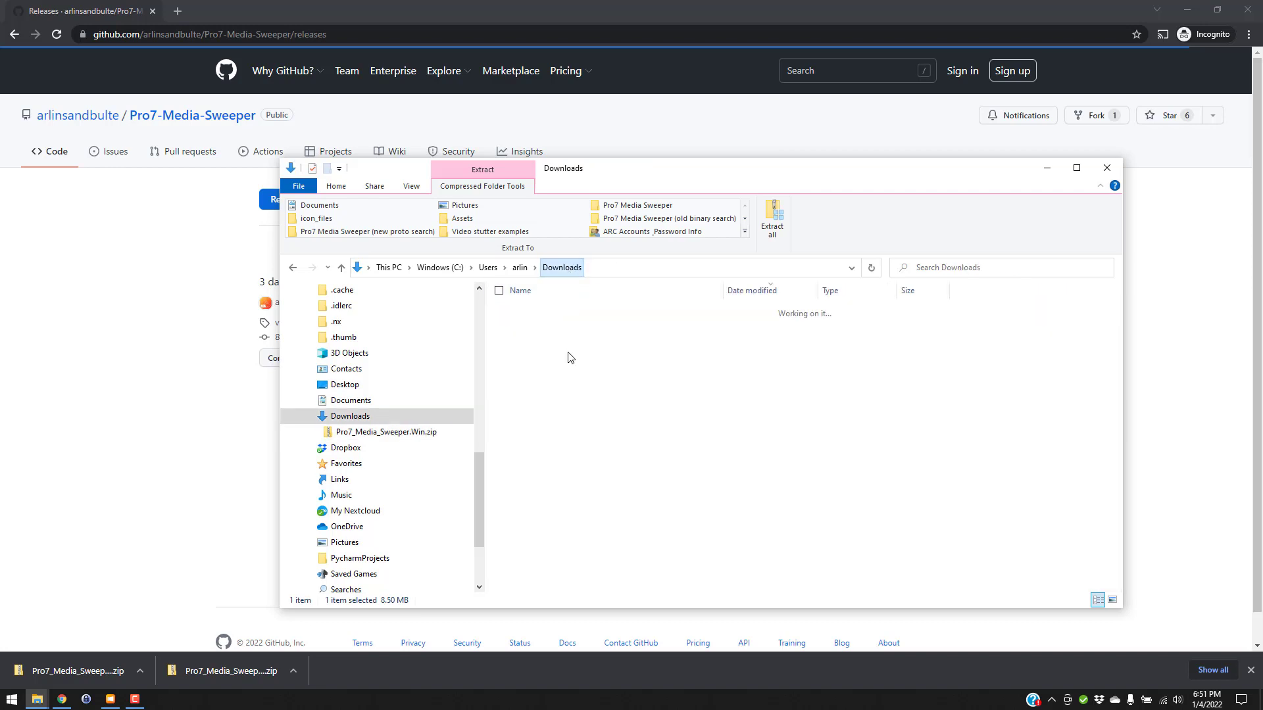
{"action": "right_click", "coordinate": [555, 376]}
{"action": "left_click", "coordinate": [594, 464]}
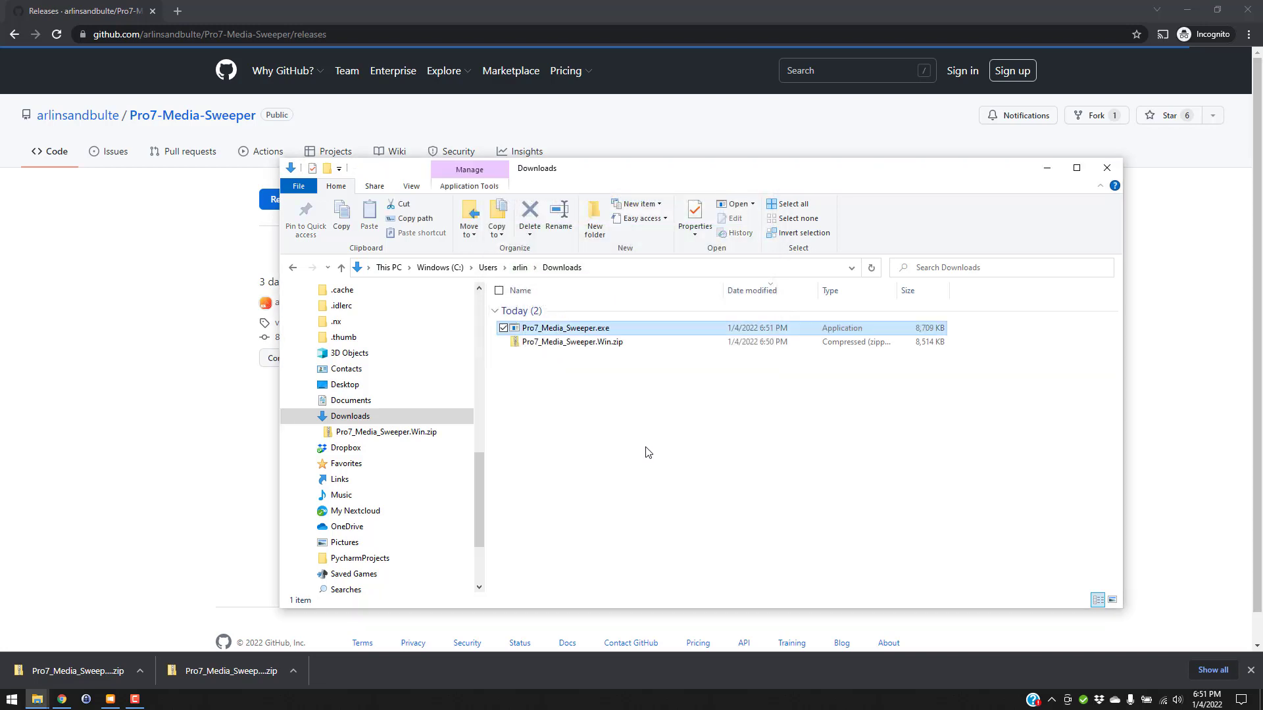
{"action": "left_click", "coordinate": [628, 402]}
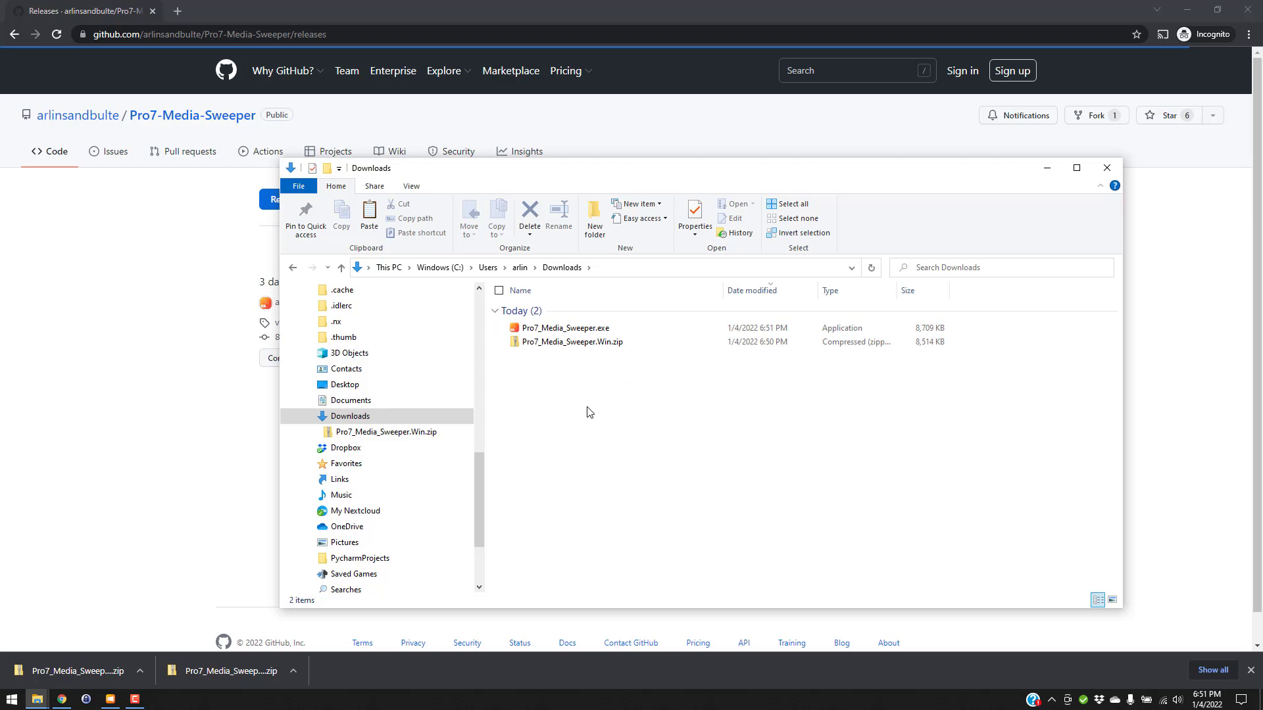
{"action": "left_click", "coordinate": [112, 699]}
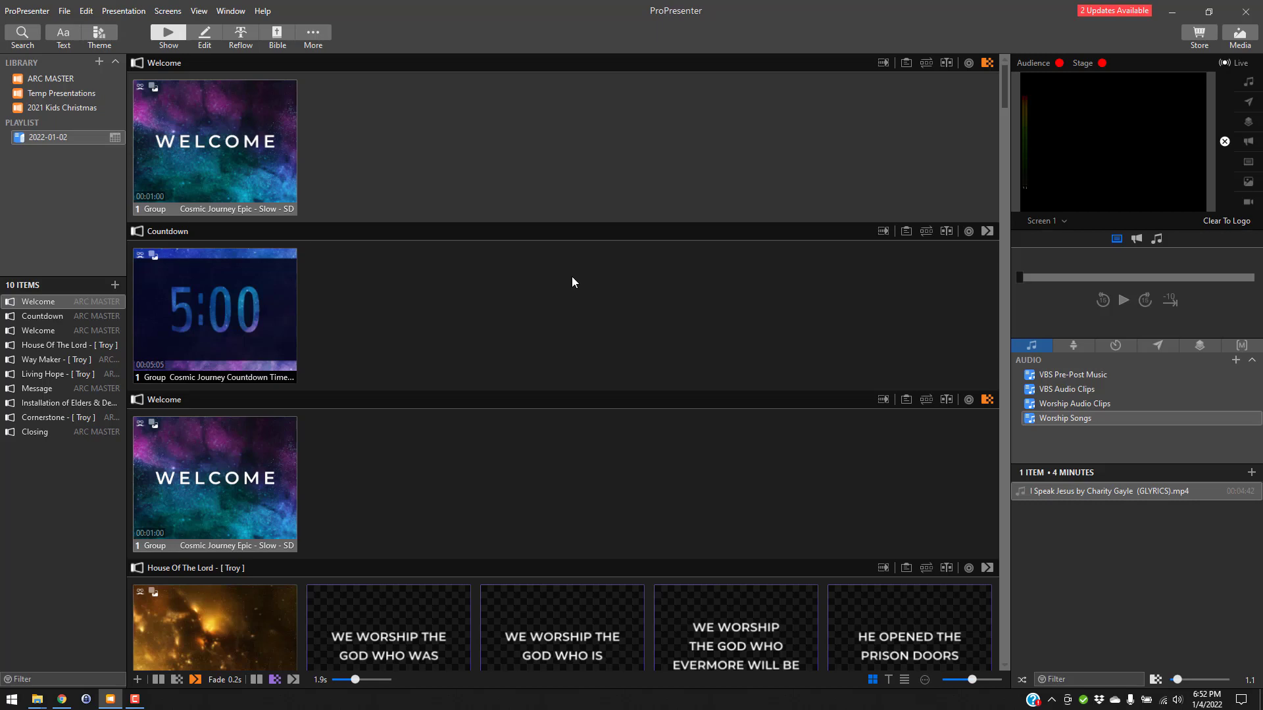
Delete the only slide from the Countdown presentation
{"action": "right_click", "coordinate": [253, 303]}
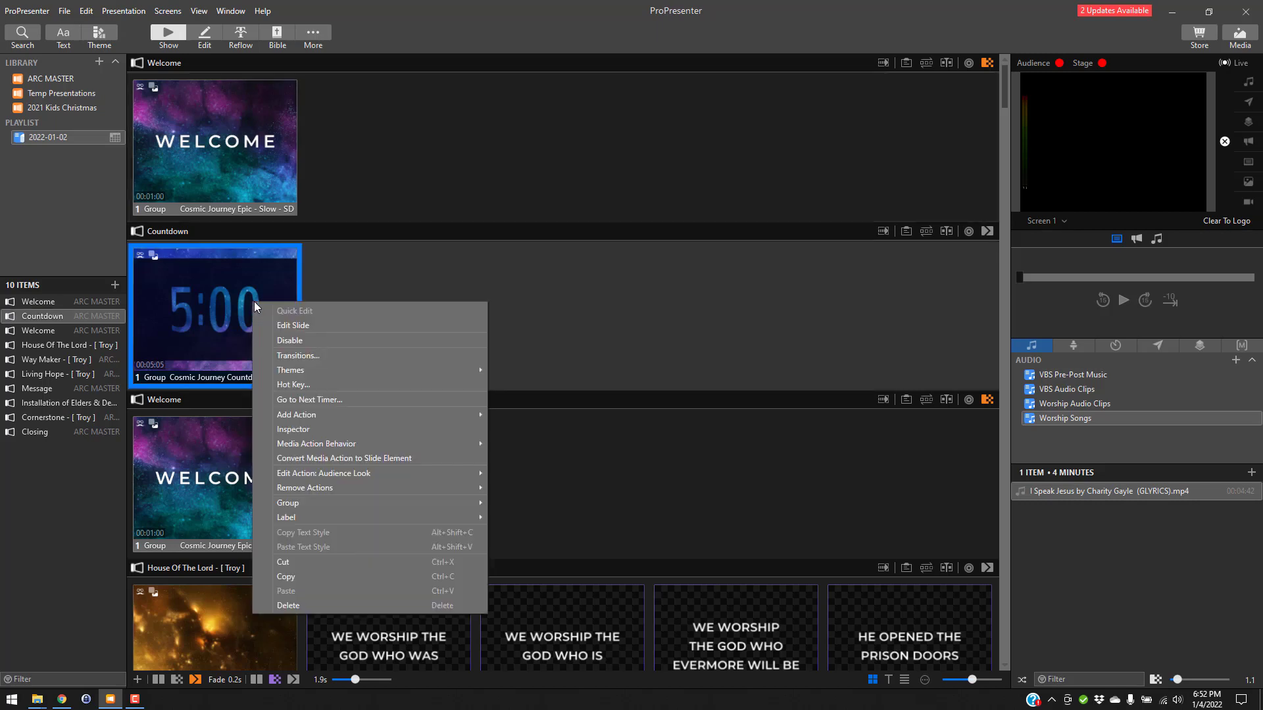
{"action": "left_click", "coordinate": [383, 267]}
{"action": "right_click", "coordinate": [246, 306]}
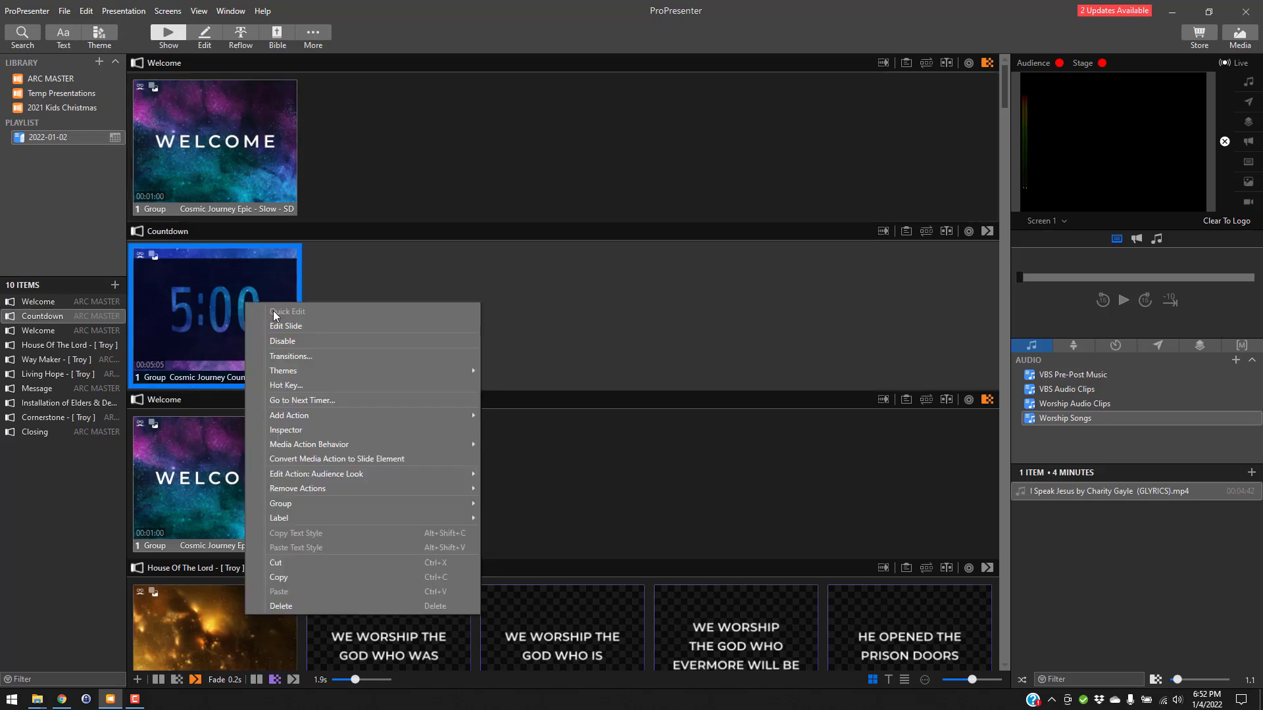
{"action": "left_click", "coordinate": [307, 606]}
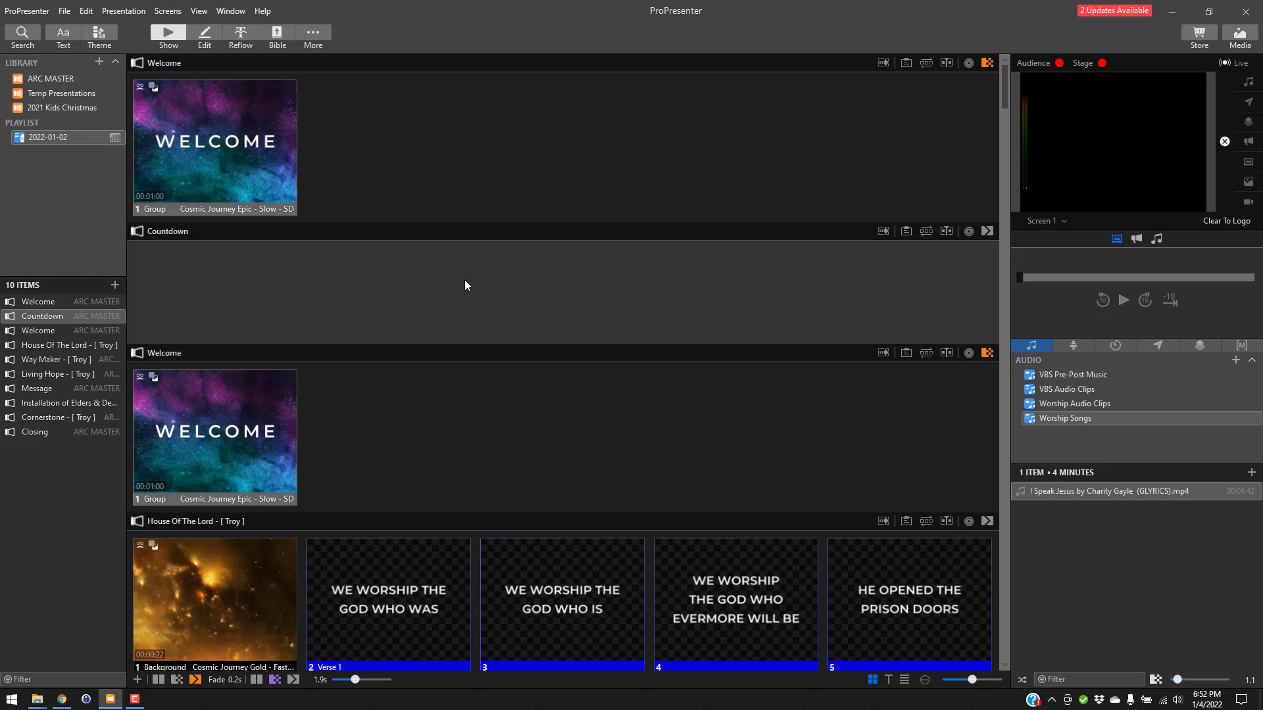
Delete the Cosmic Journey cue from the Countdown Videos media bin, keeping the file
{"action": "left_click", "coordinate": [1248, 34]}
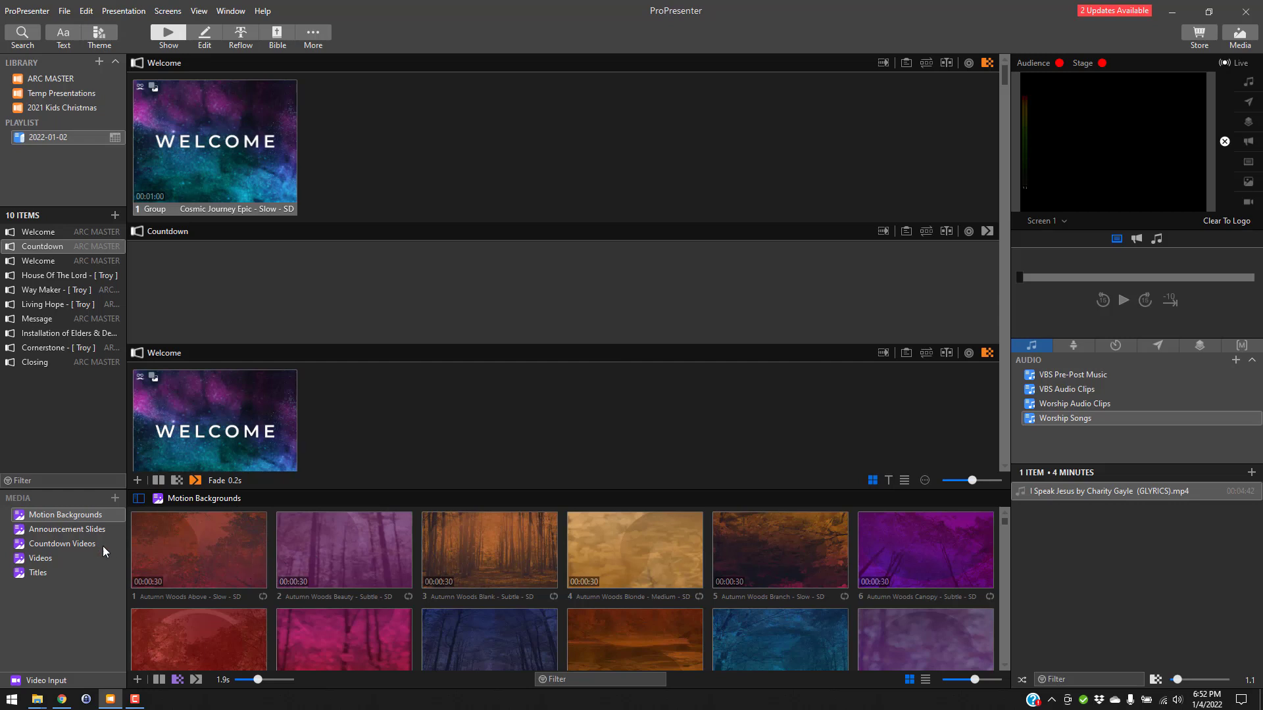
{"action": "left_click", "coordinate": [69, 545]}
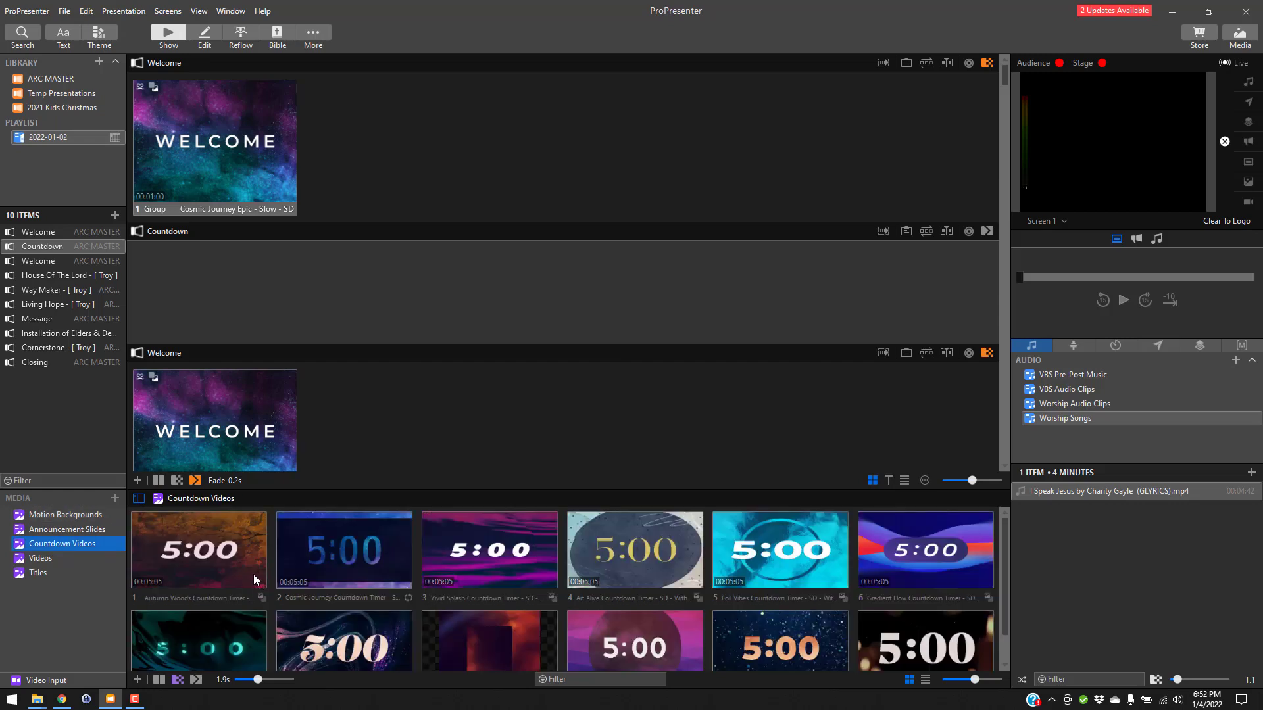
{"action": "right_click", "coordinate": [361, 550]}
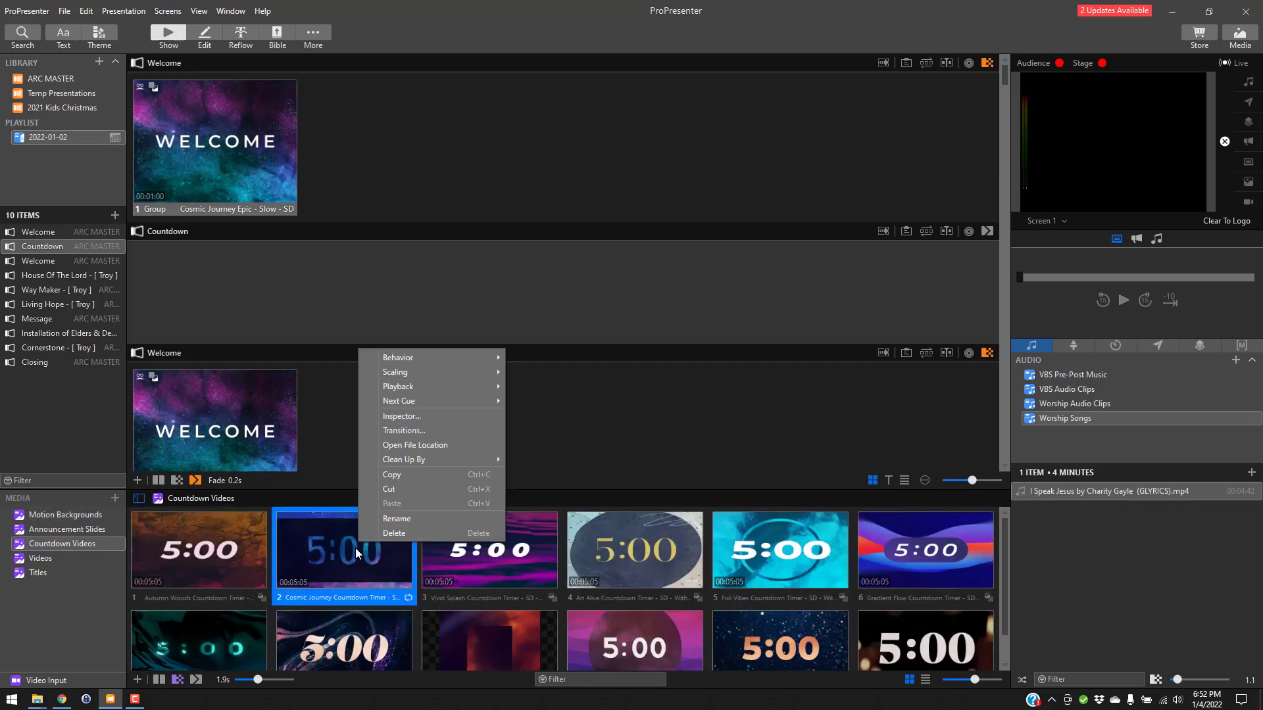
{"action": "left_click", "coordinate": [401, 534]}
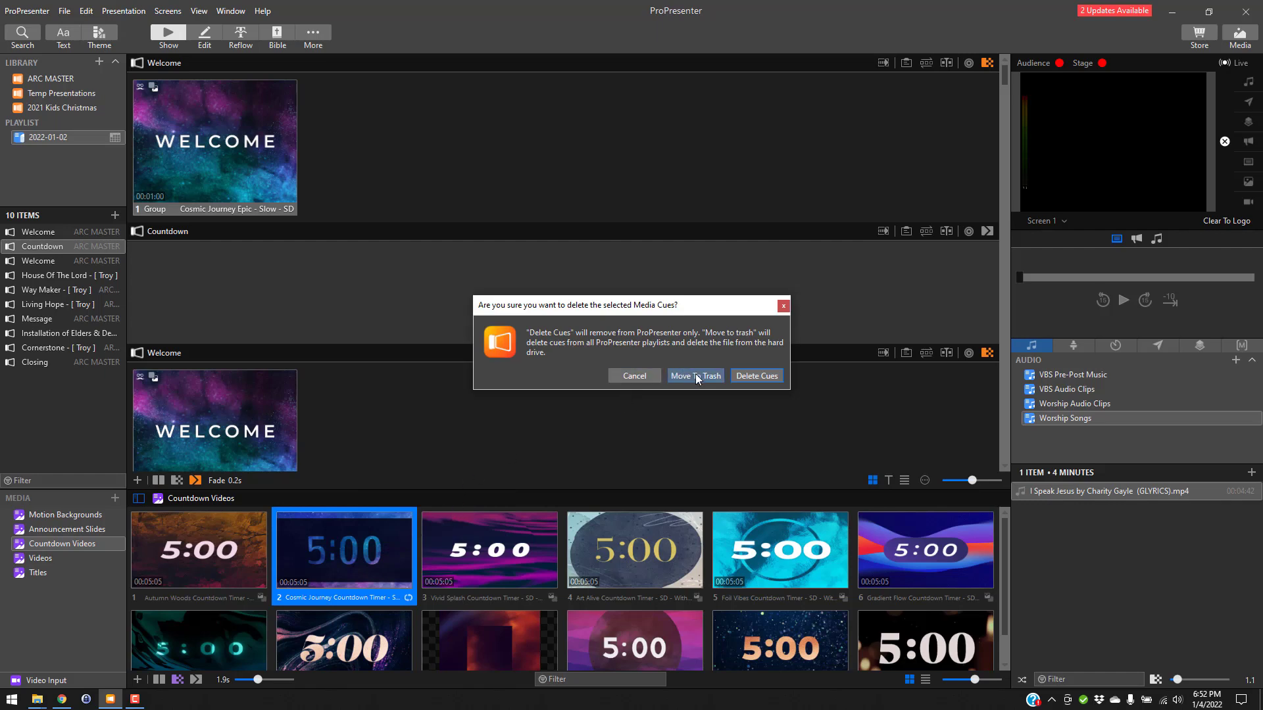
{"action": "left_click", "coordinate": [759, 380]}
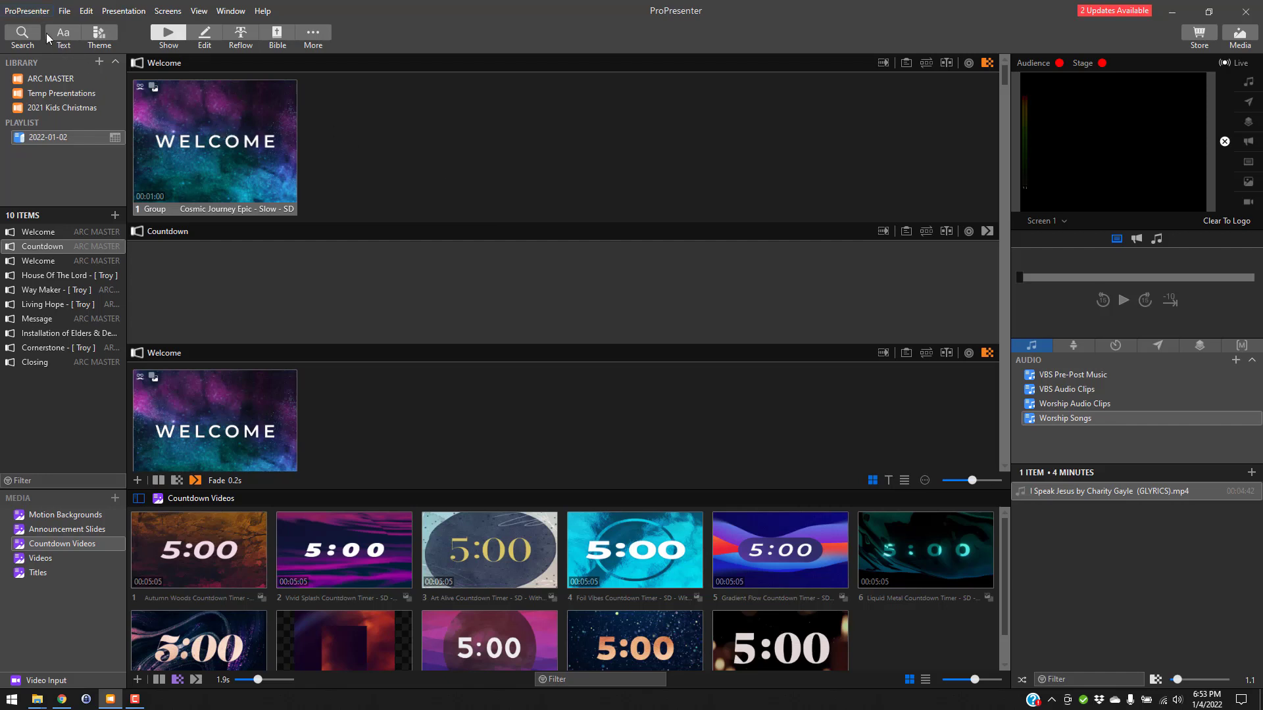
Show the Preferences submenu under the ProPresenter menu
{"action": "left_click", "coordinate": [37, 11]}
{"action": "mouse_move", "coordinate": [53, 60]}
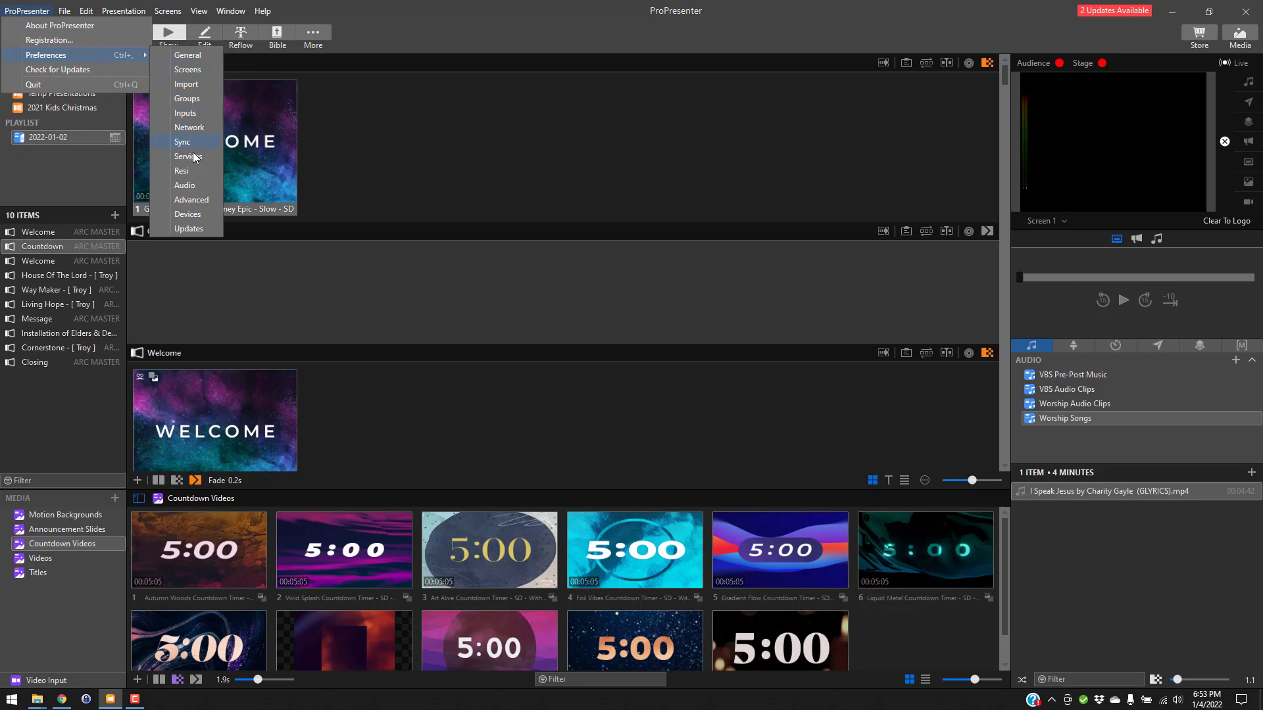
Open Advanced preferences, where Support Files points to ProPresenter Sweeper Demo in Documents
{"action": "left_click", "coordinate": [191, 200]}
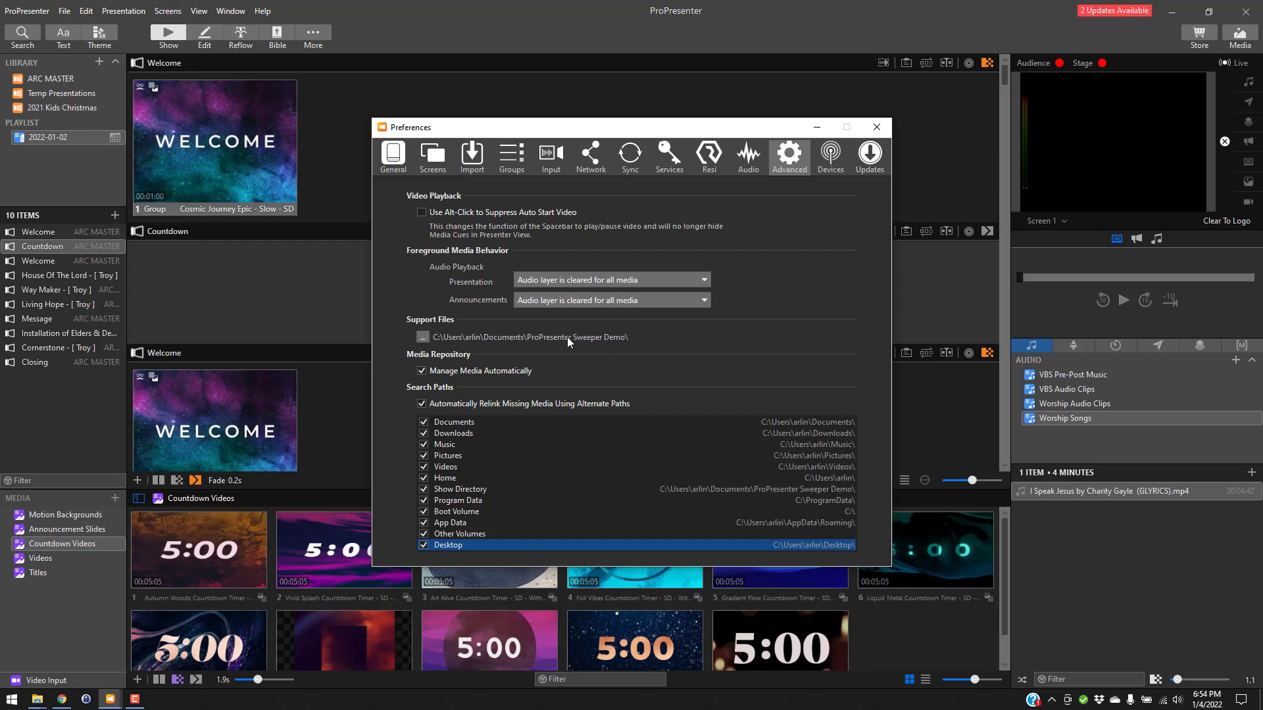
Bring the Documents window forward and open the ProPresenter Sweeper Demo folder
{"action": "left_click", "coordinate": [36, 699]}
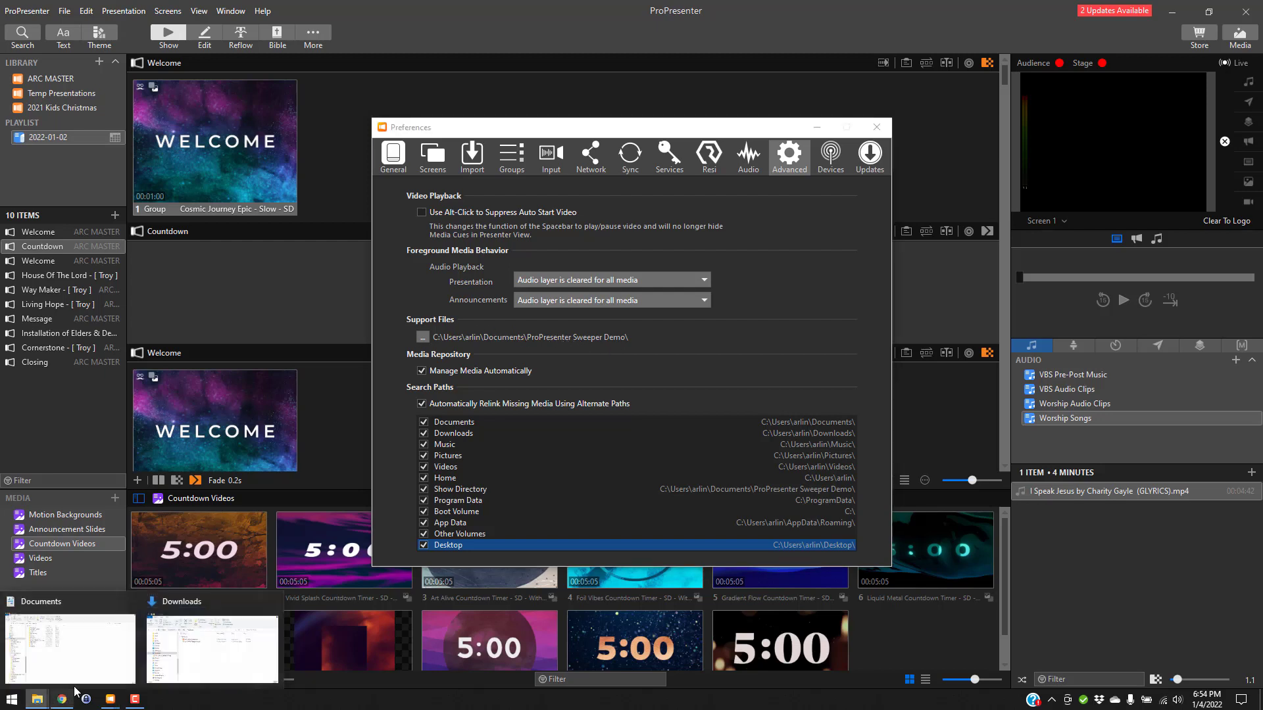
{"action": "left_click", "coordinate": [105, 655]}
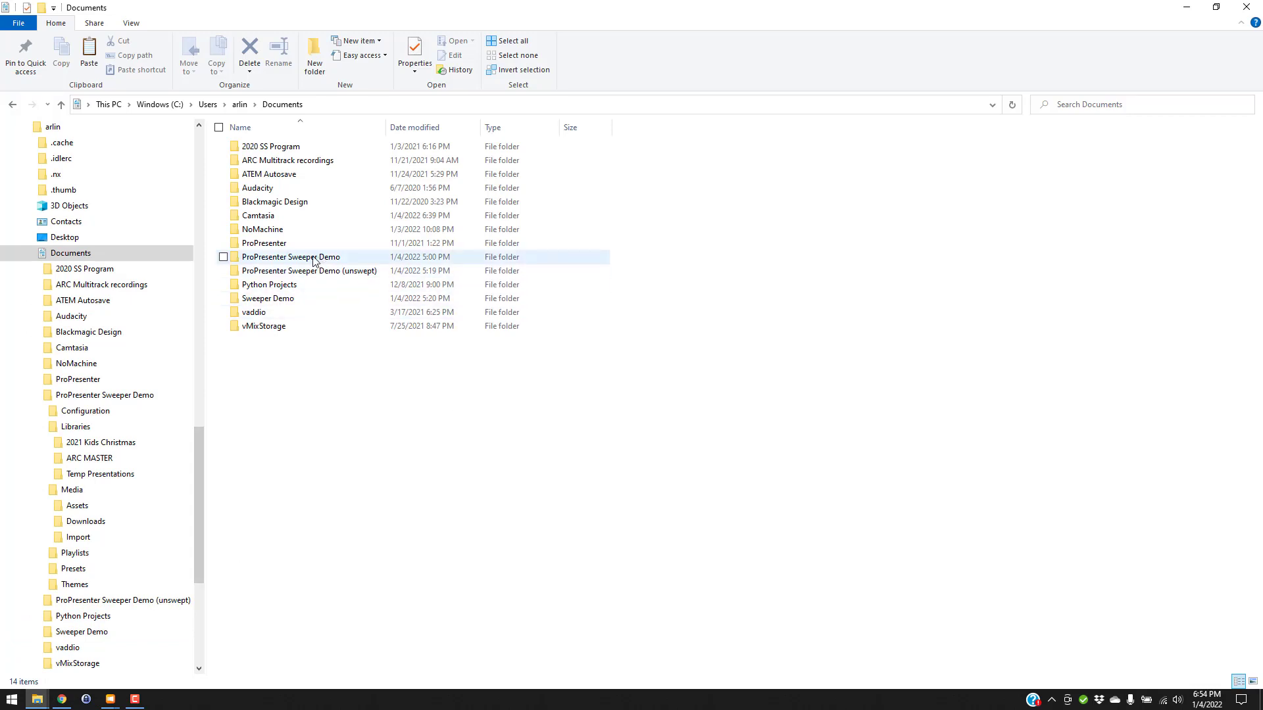
{"action": "left_click", "coordinate": [270, 246]}
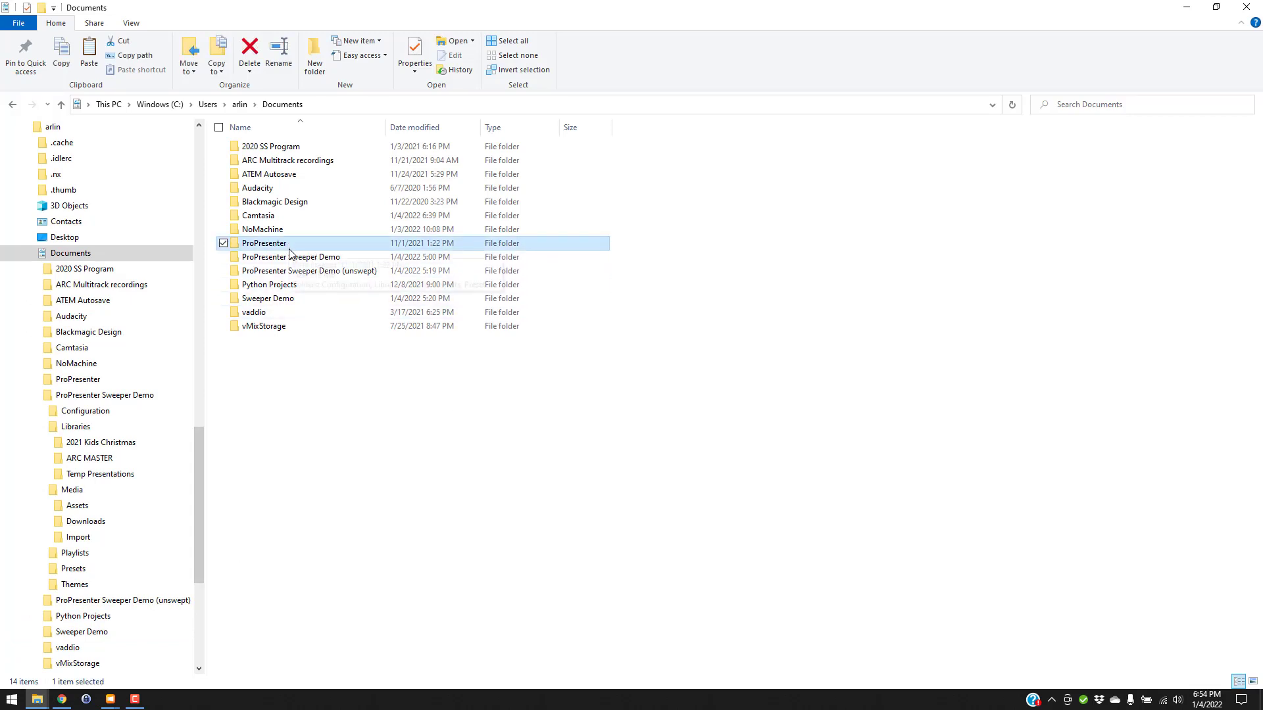
{"action": "left_click", "coordinate": [289, 258]}
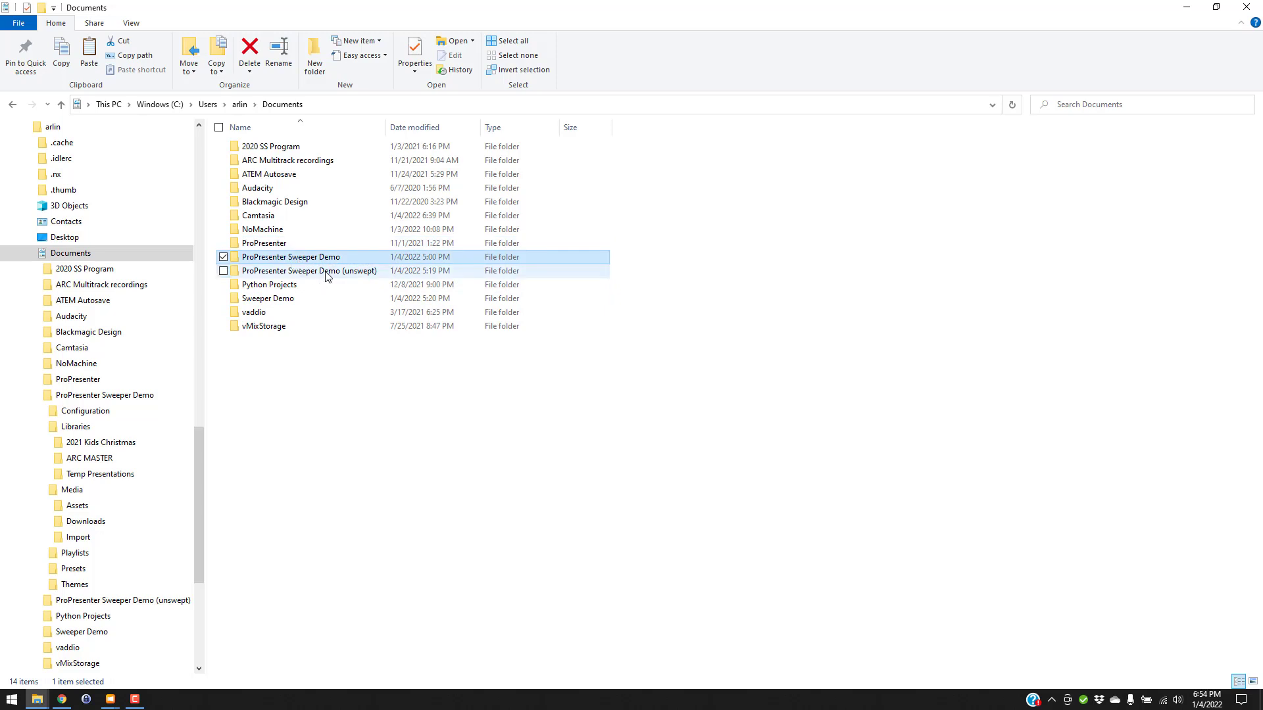
{"action": "mouse_move", "coordinate": [268, 262]}
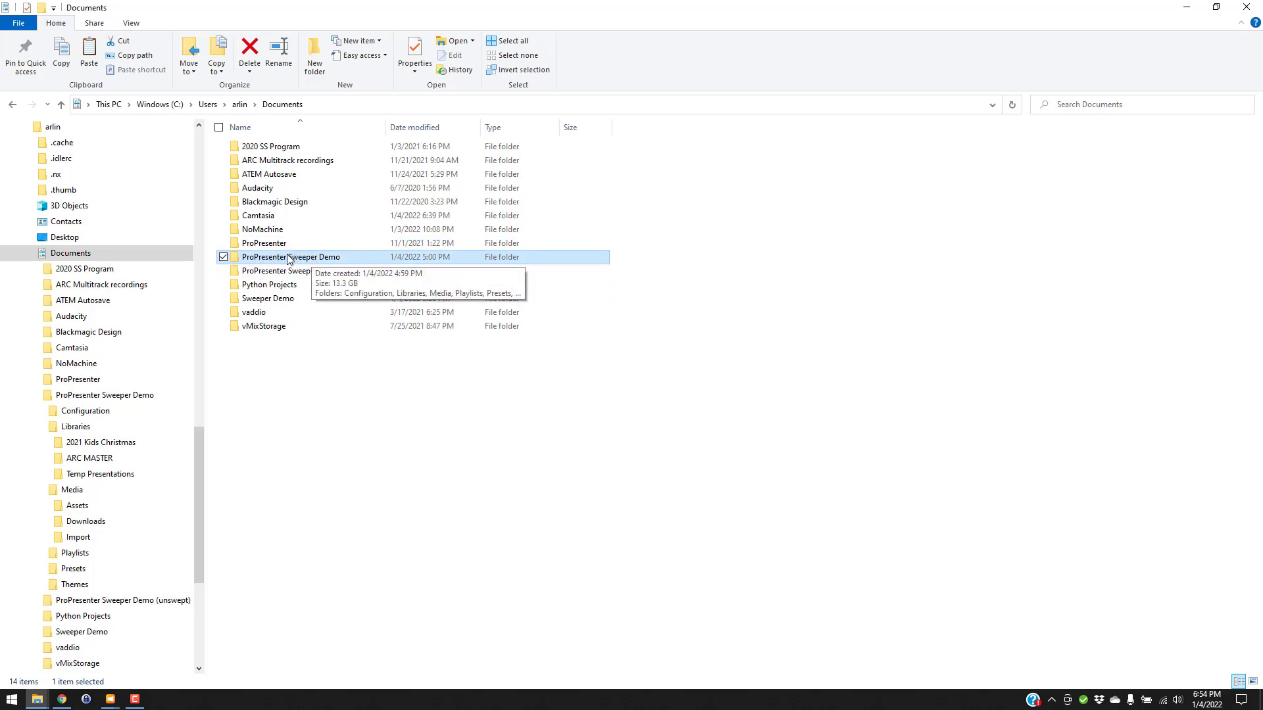
{"action": "double_click", "coordinate": [300, 258]}
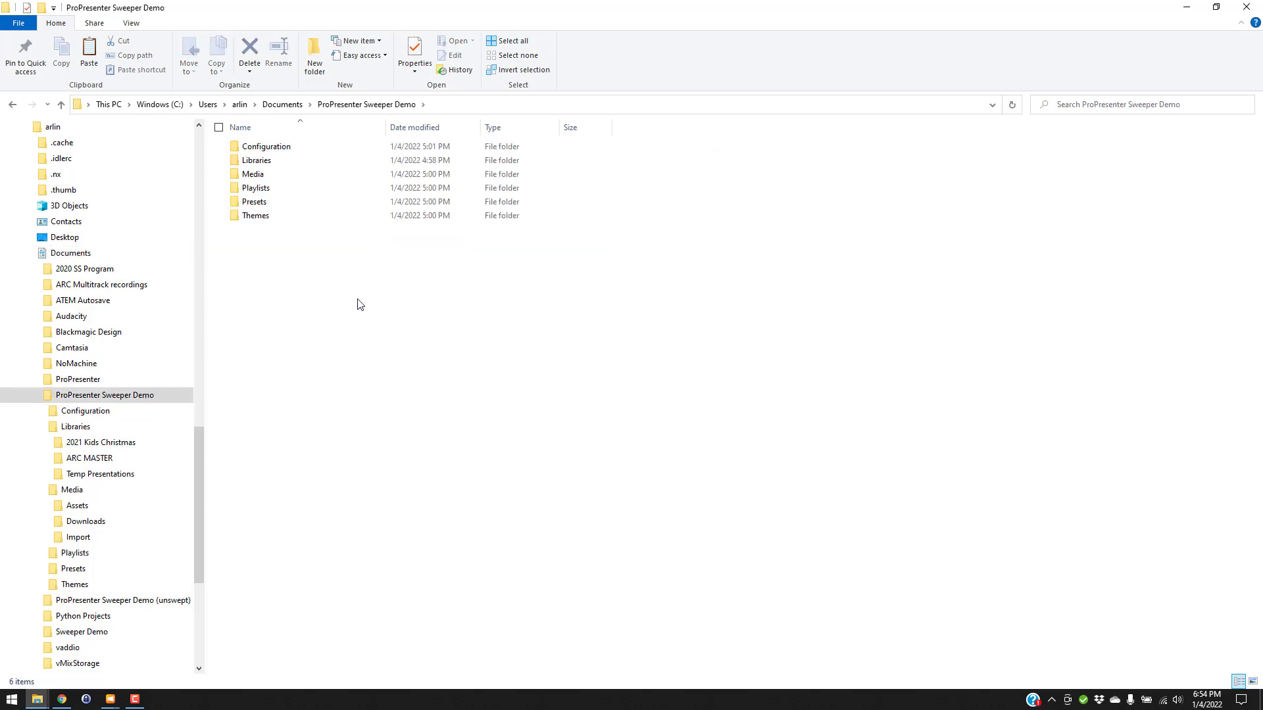
Browse into Libraries and look through the ARC MASTER library folder
{"action": "double_click", "coordinate": [285, 163]}
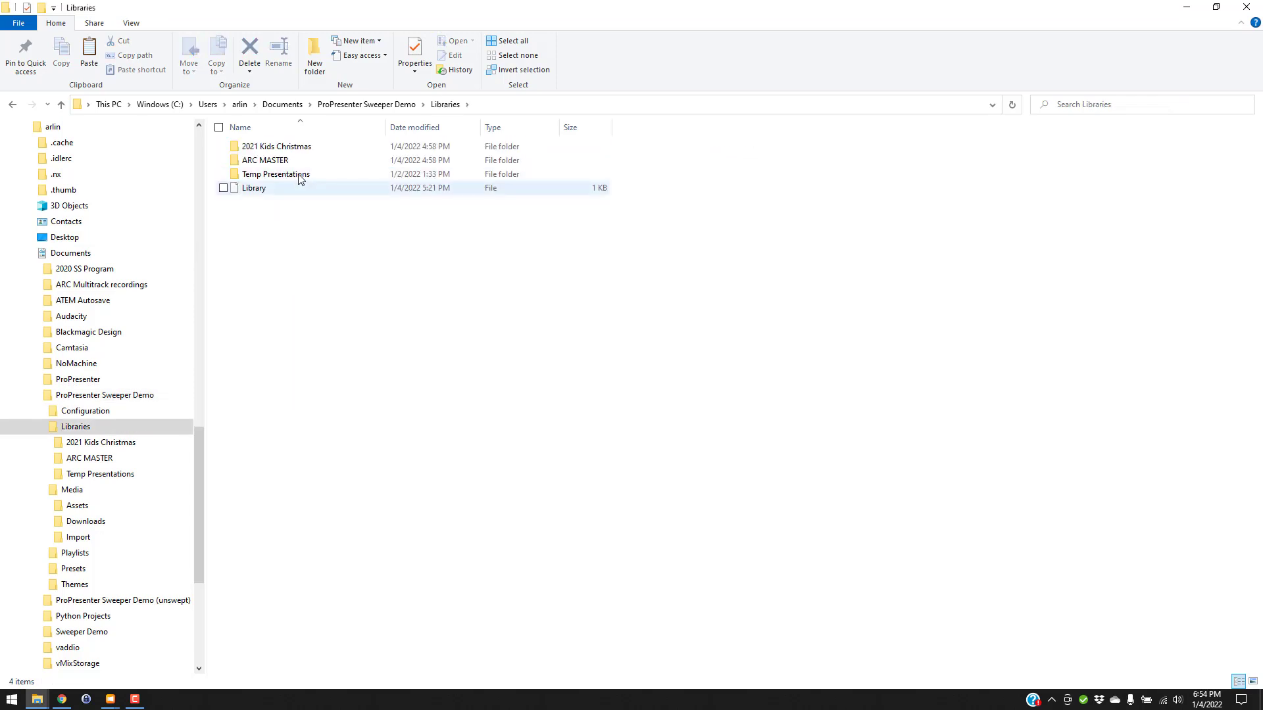
{"action": "mouse_move", "coordinate": [296, 190]}
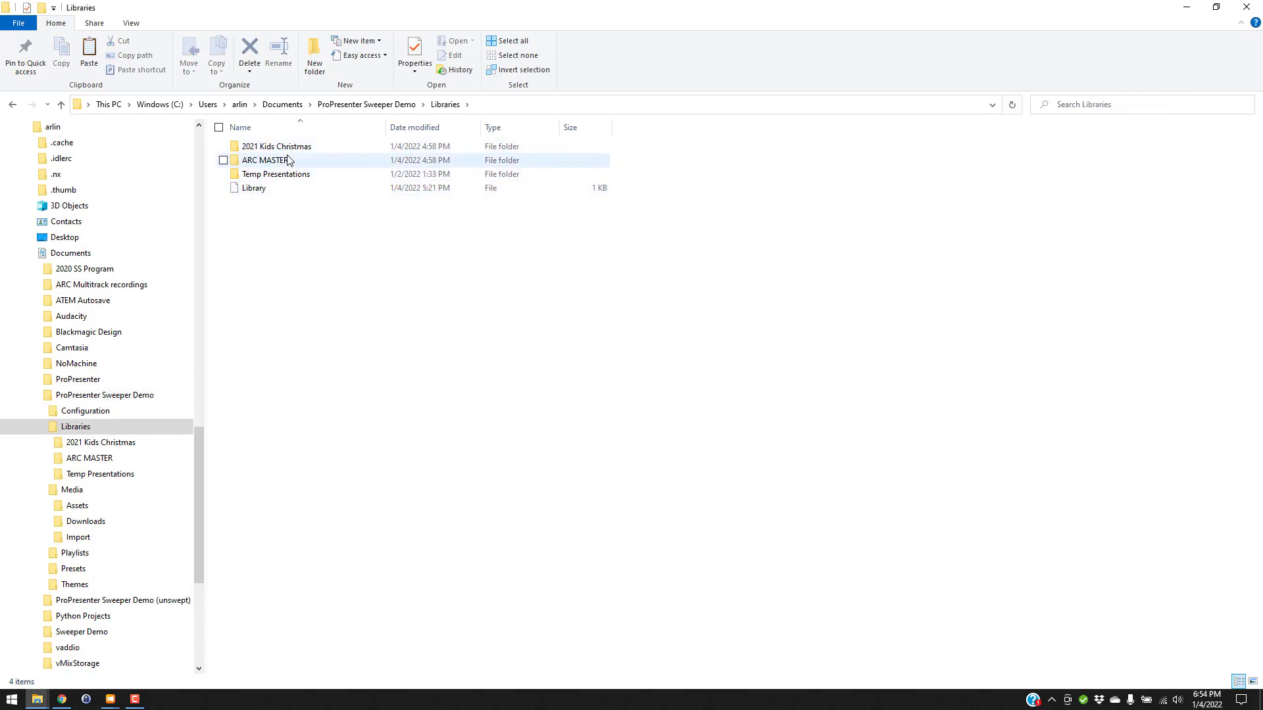
{"action": "double_click", "coordinate": [277, 161]}
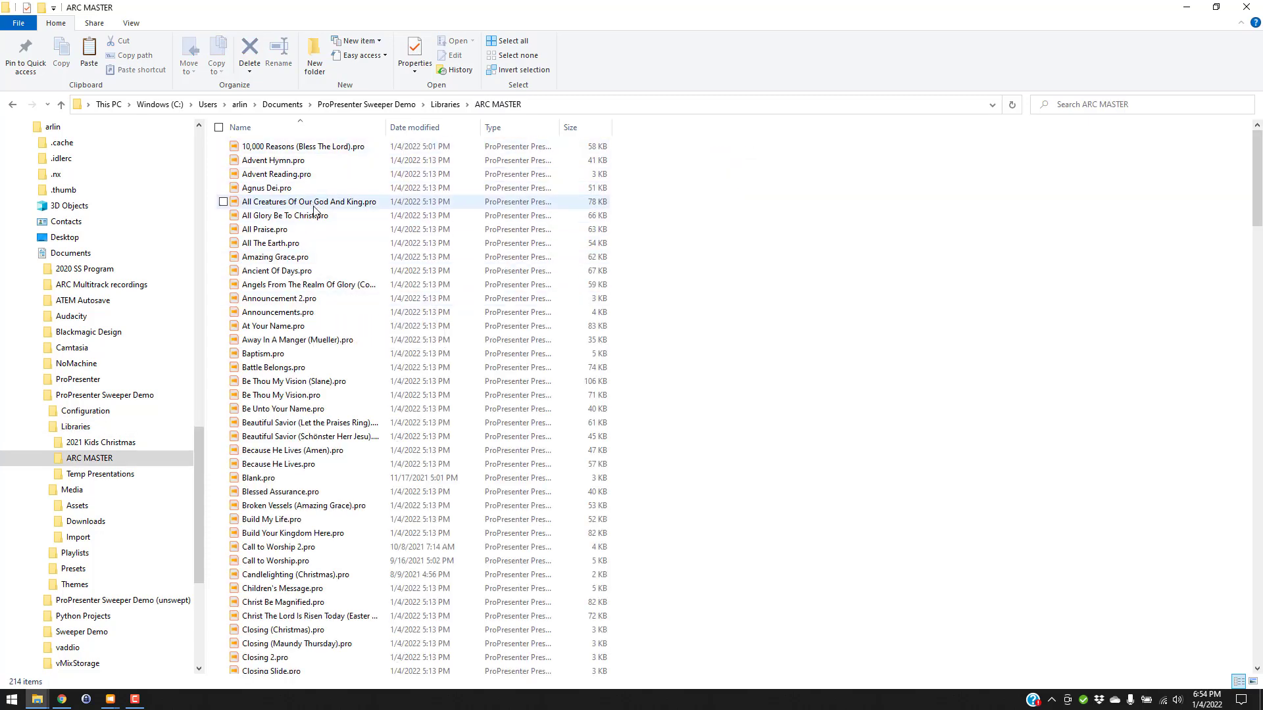
{"action": "scroll", "coordinate": [364, 413], "scroll_direction": "down", "scroll_amount": 5}
{"action": "scroll", "coordinate": [364, 412], "scroll_direction": "up", "scroll_amount": 5}
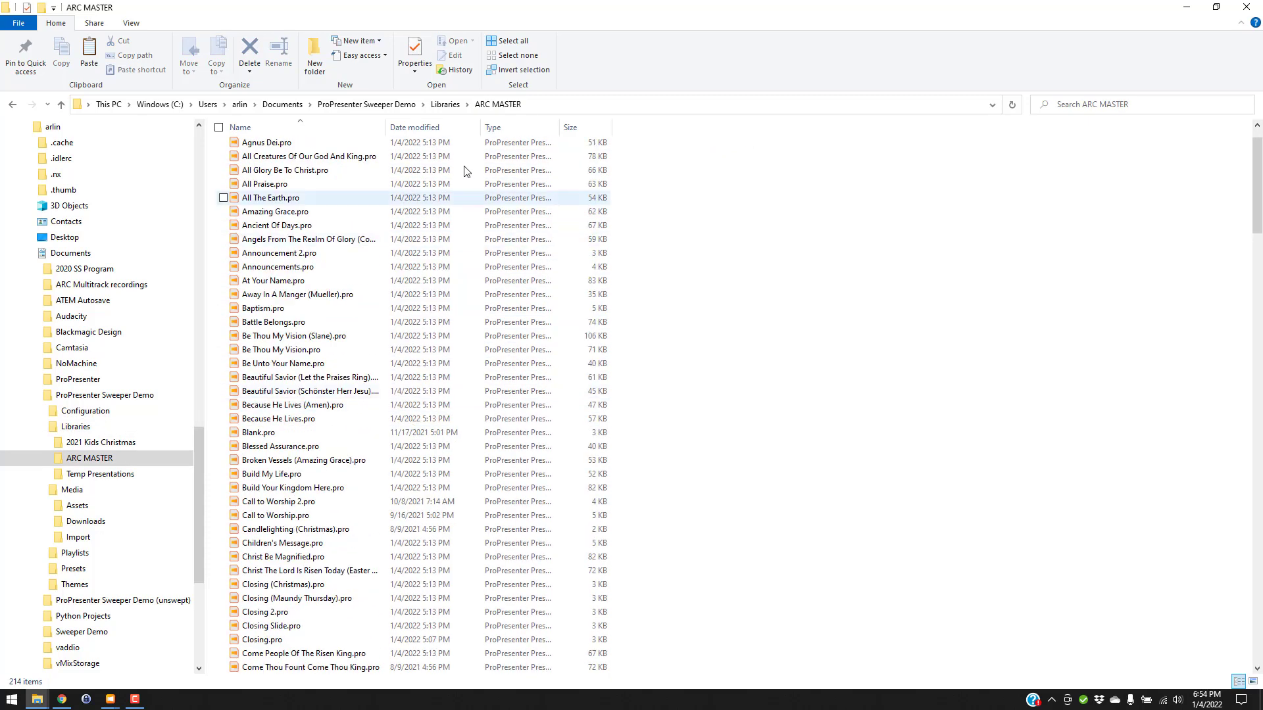
Go back up to ProPresenter Sweeper Demo and open its Media folder
{"action": "left_click", "coordinate": [450, 106]}
{"action": "left_click", "coordinate": [388, 105]}
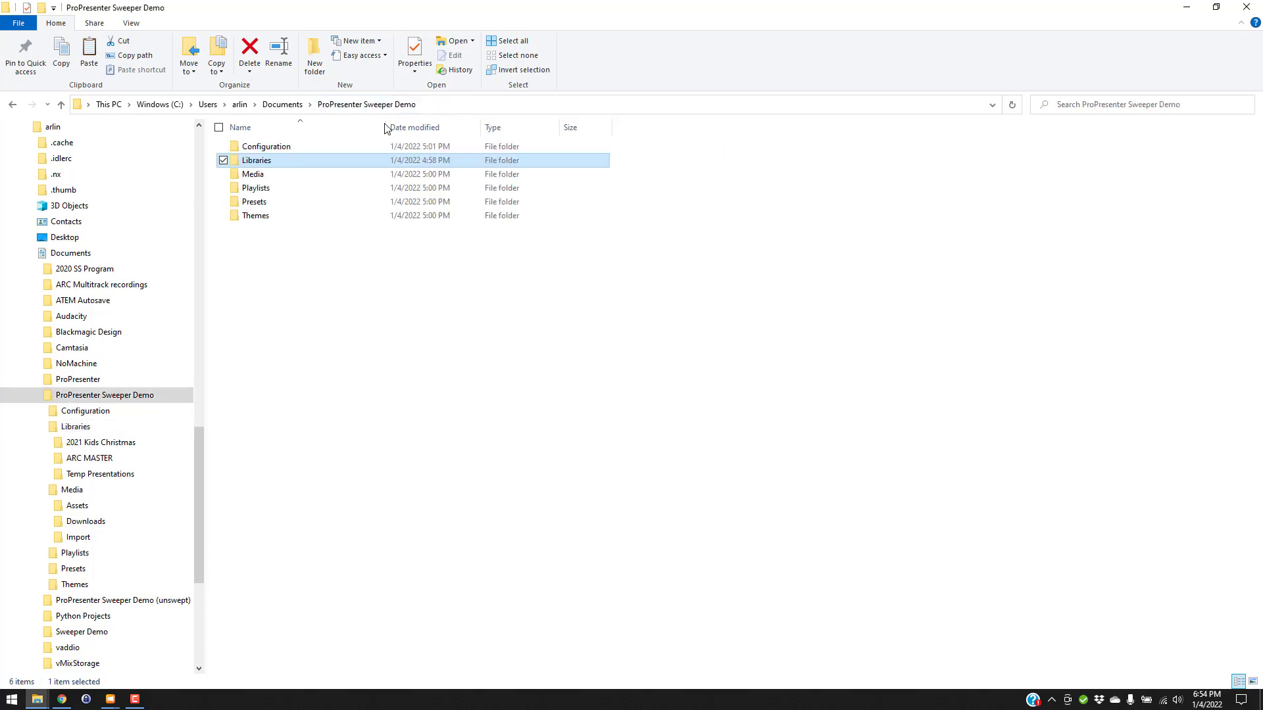
{"action": "mouse_move", "coordinate": [266, 179]}
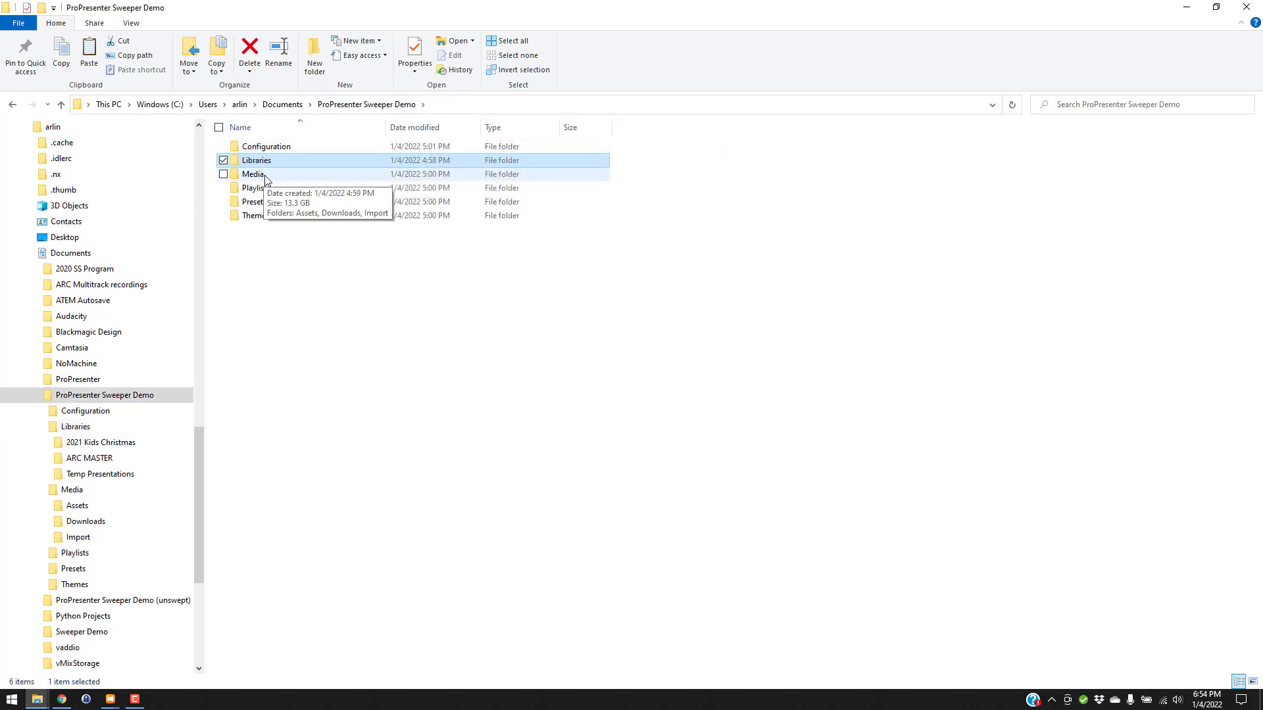
{"action": "double_click", "coordinate": [269, 177]}
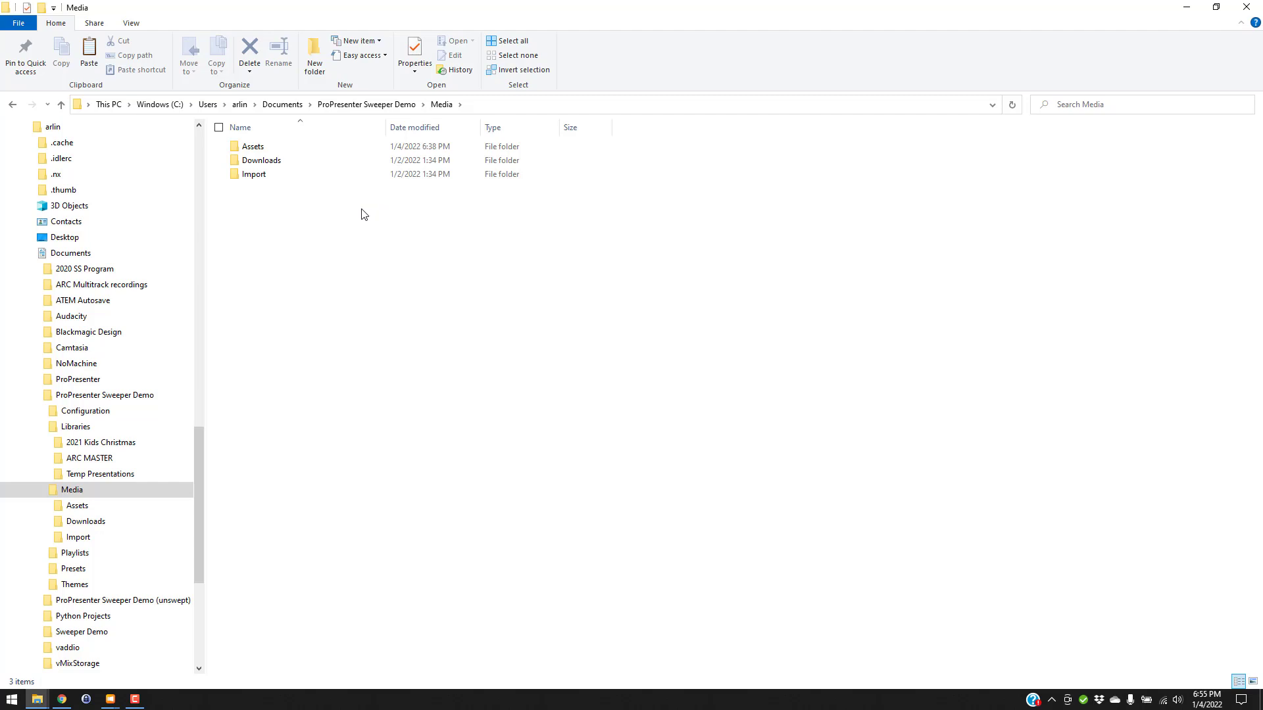
Look inside the Playlists folder, then go back up to Documents
{"action": "left_click", "coordinate": [373, 105]}
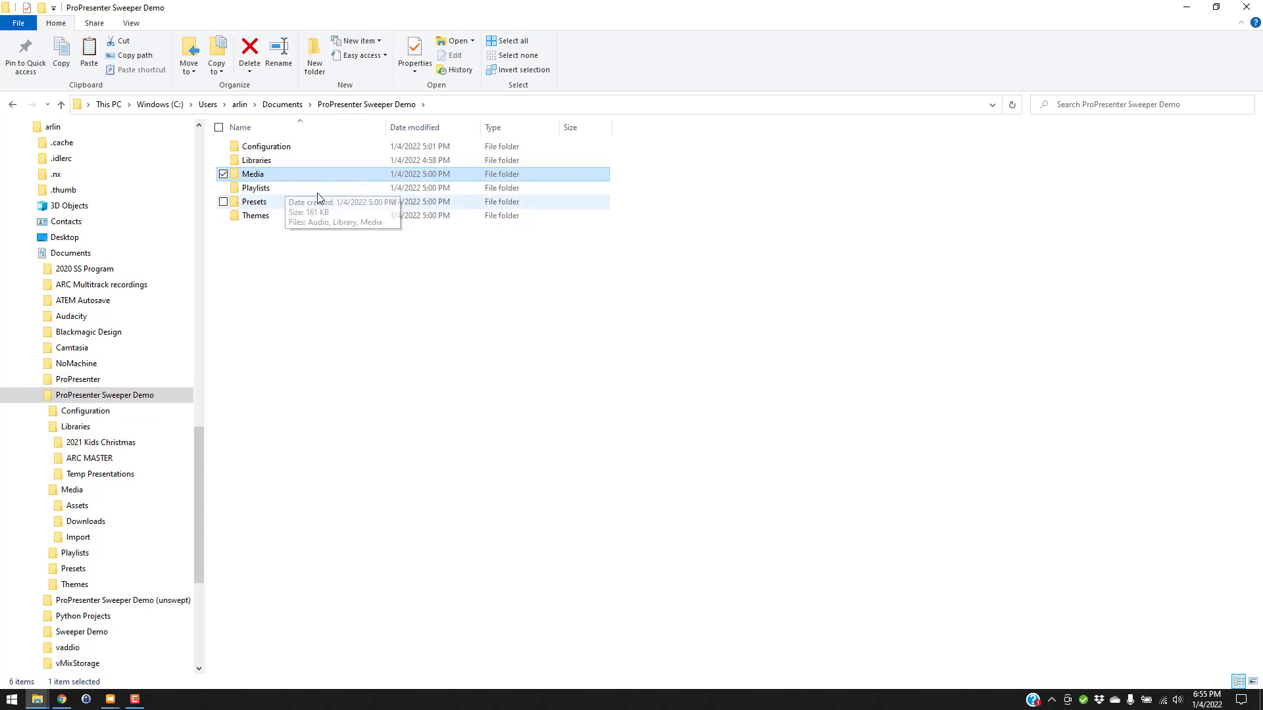
{"action": "double_click", "coordinate": [270, 188]}
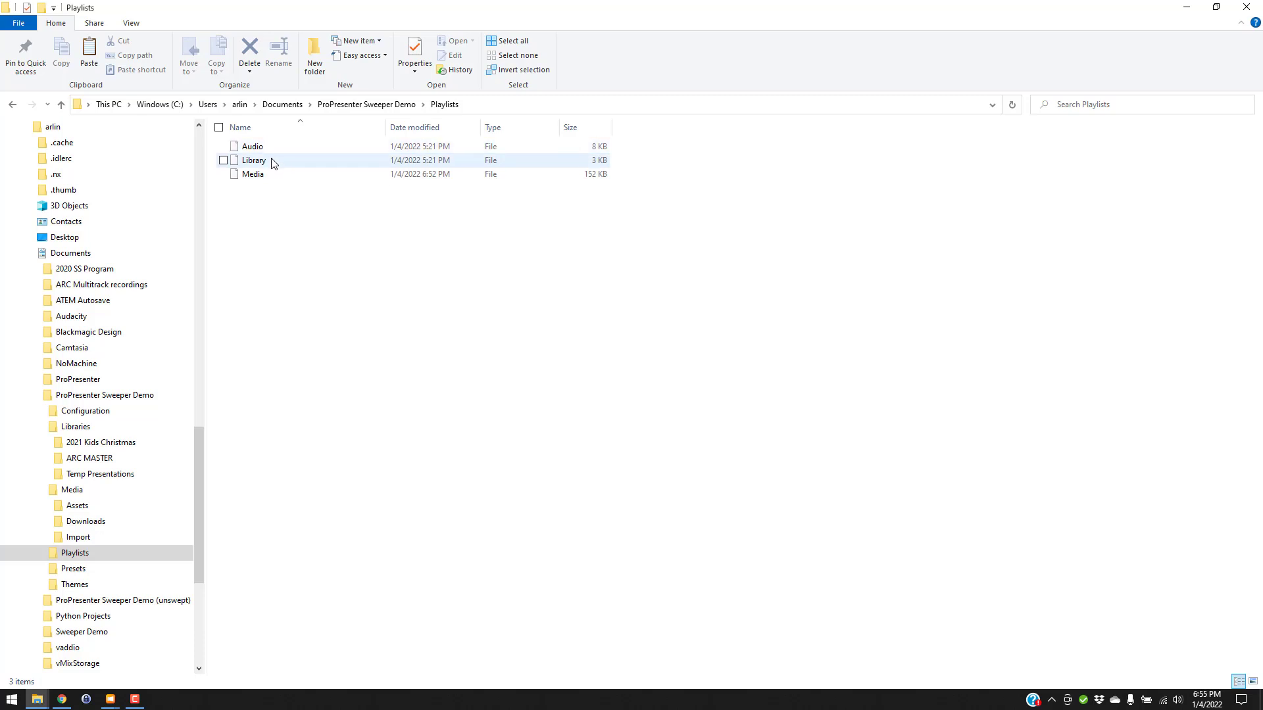
{"action": "left_click", "coordinate": [367, 104]}
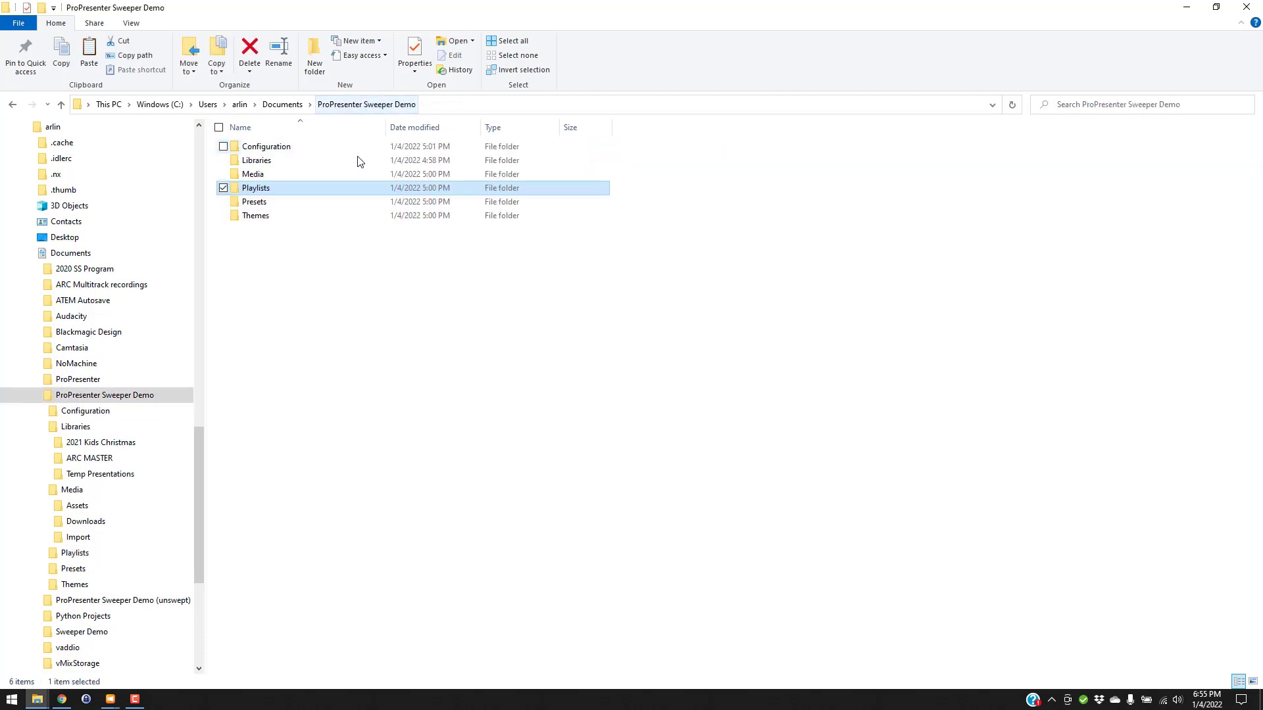
{"action": "left_click", "coordinate": [300, 106]}
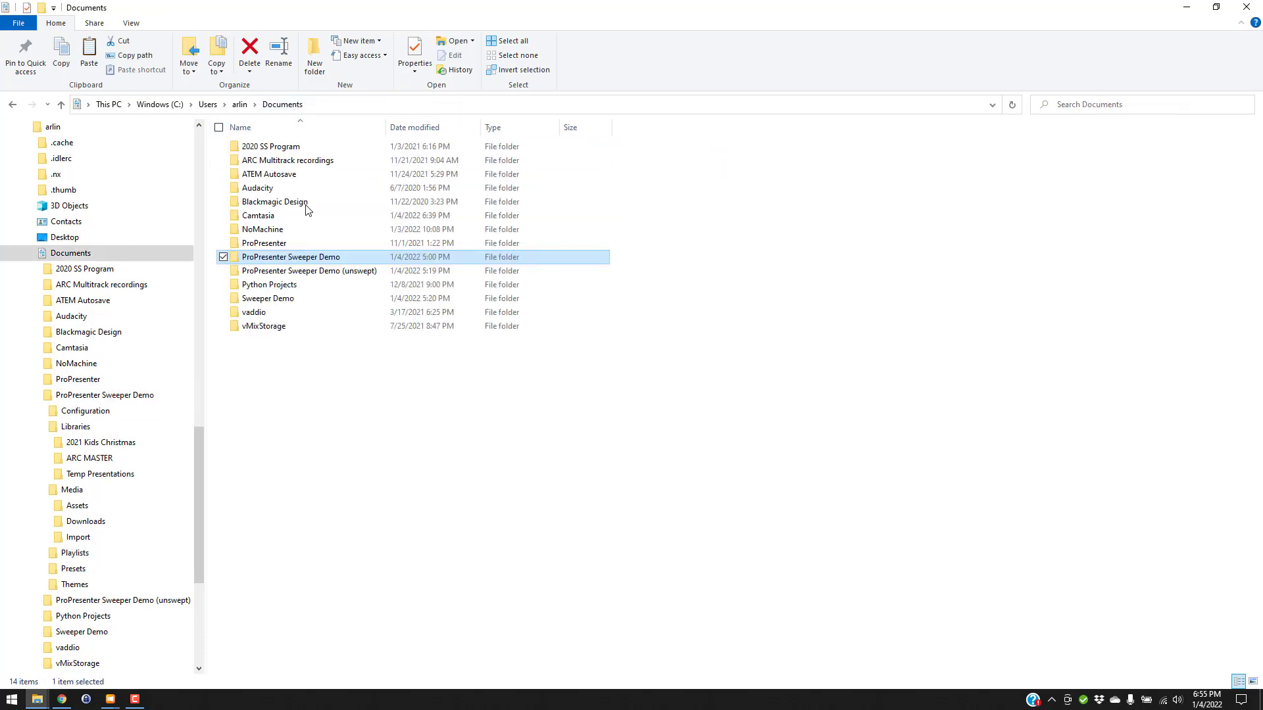
Revisit ProPresenter Sweeper Demo, return to Documents, and bring ProPresenter's Preferences forward
{"action": "double_click", "coordinate": [335, 258]}
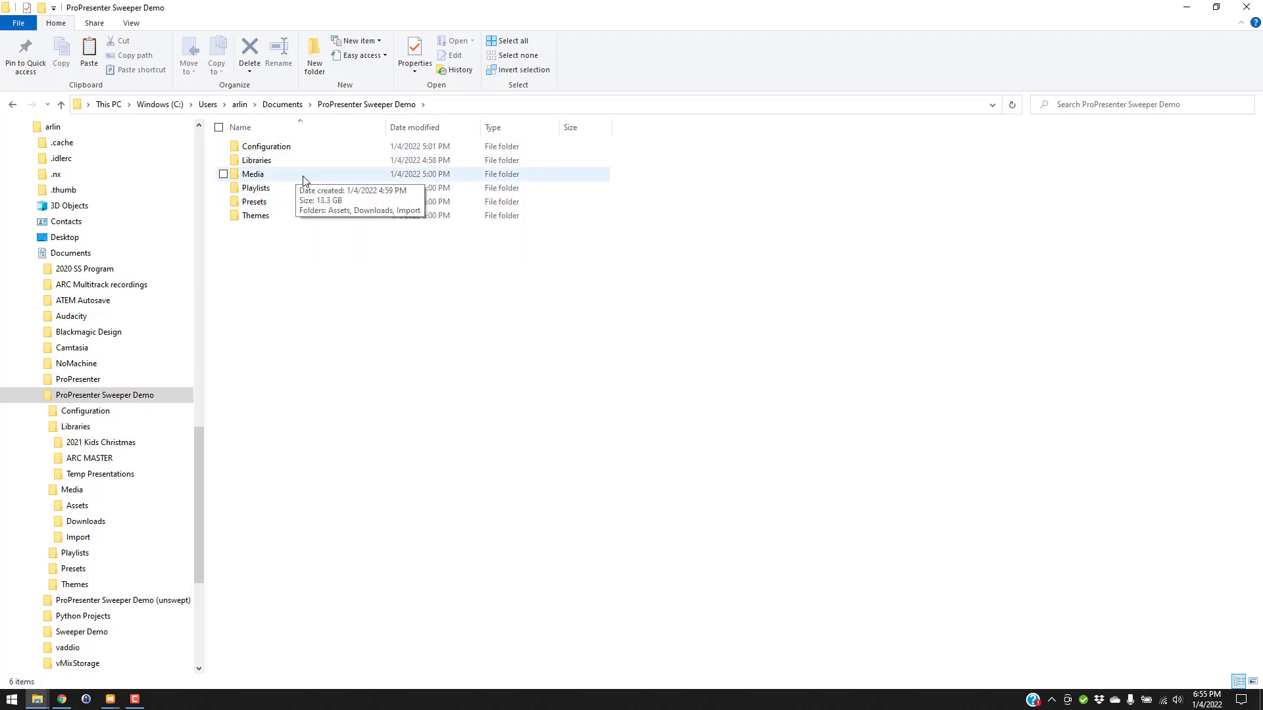
{"action": "left_click", "coordinate": [286, 105]}
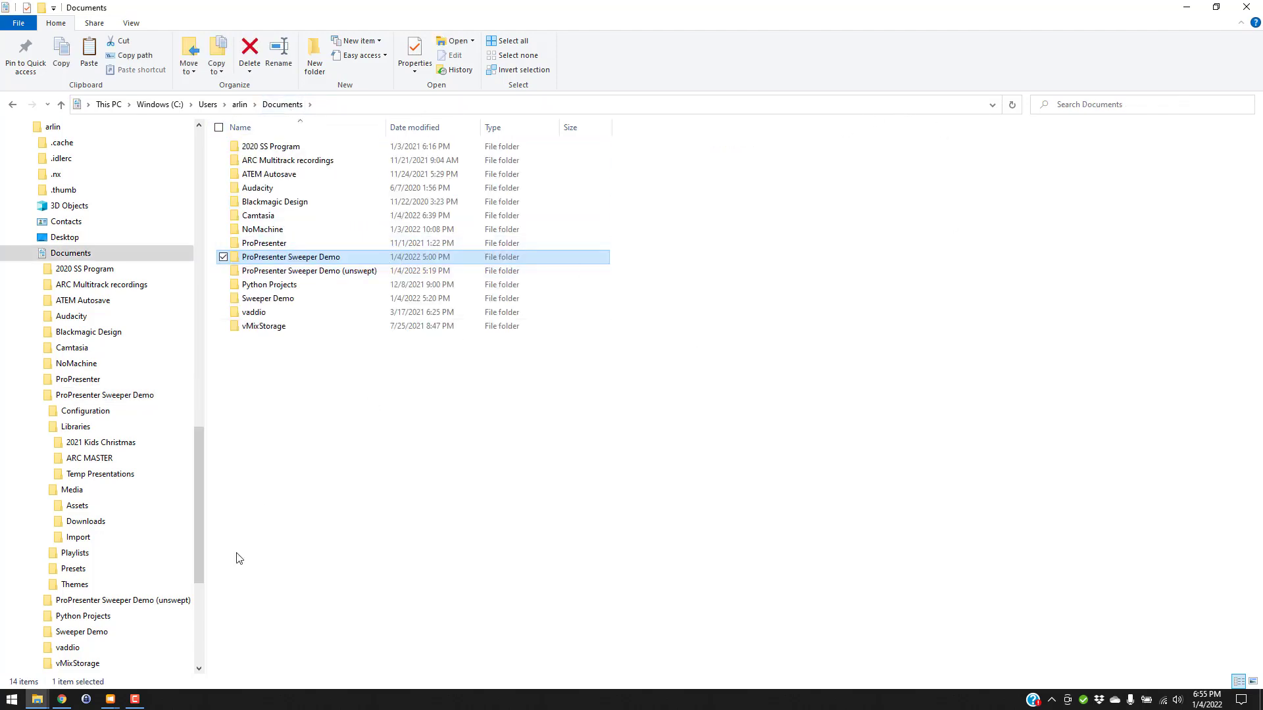
{"action": "mouse_move", "coordinate": [109, 703]}
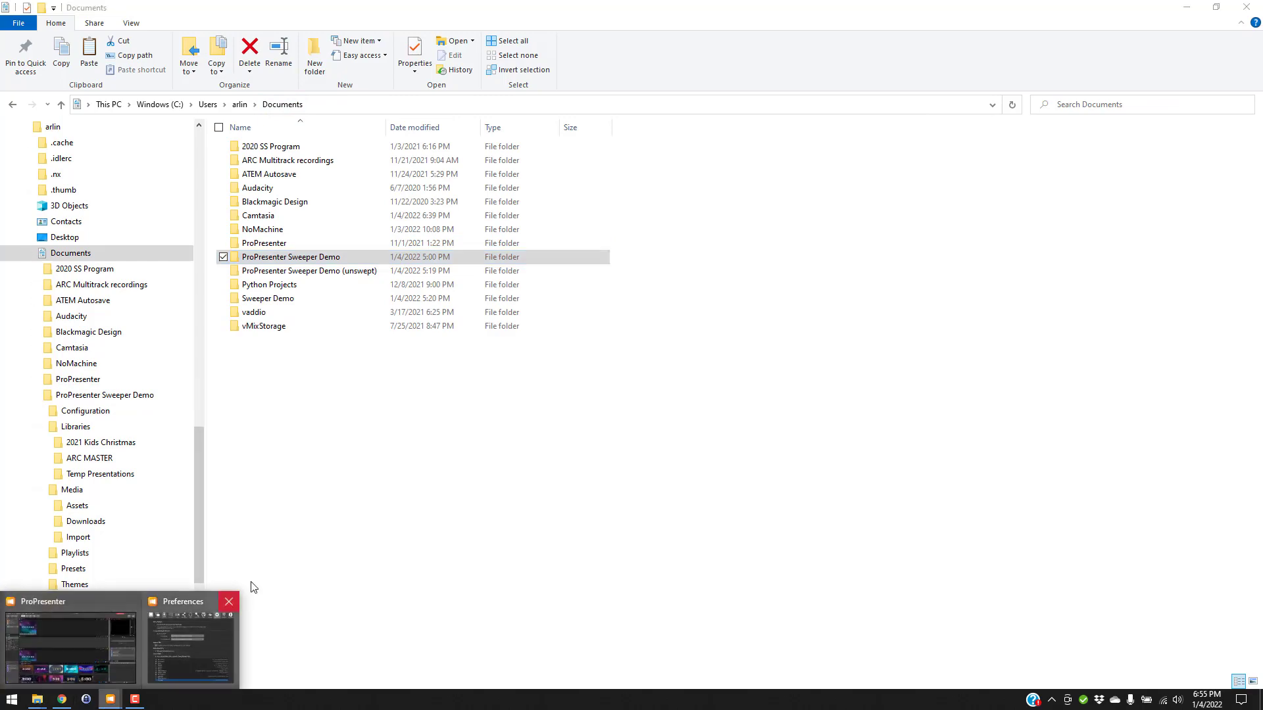
{"action": "left_click", "coordinate": [198, 631]}
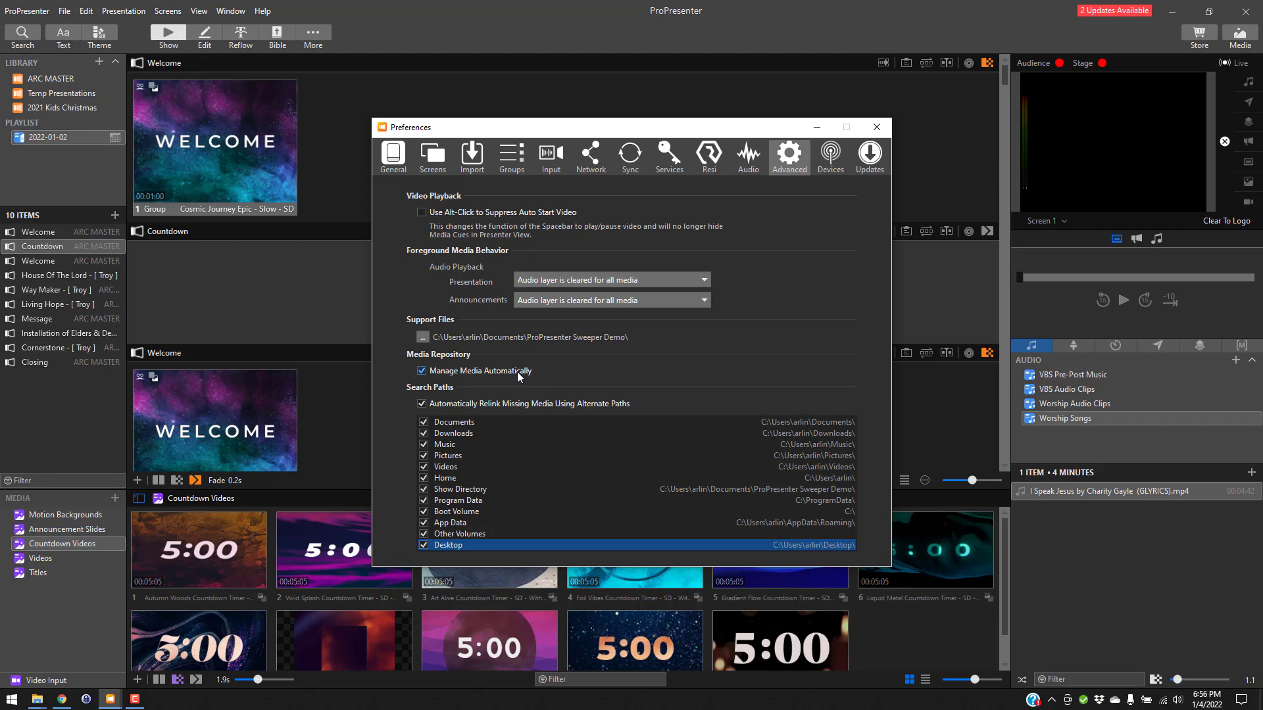
Open the Media folder inside ProPresenter Sweeper Demo and inspect its full path
{"action": "left_click", "coordinate": [38, 698]}
{"action": "left_click", "coordinate": [109, 651]}
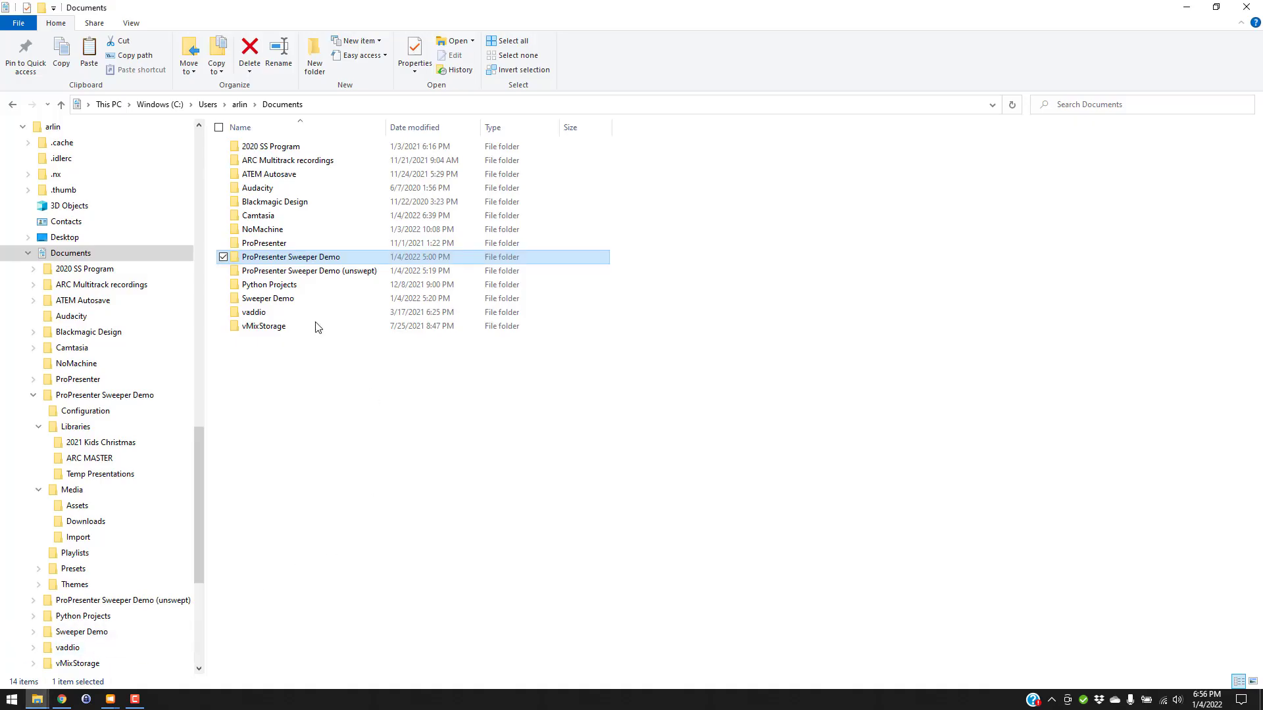
{"action": "double_click", "coordinate": [319, 258]}
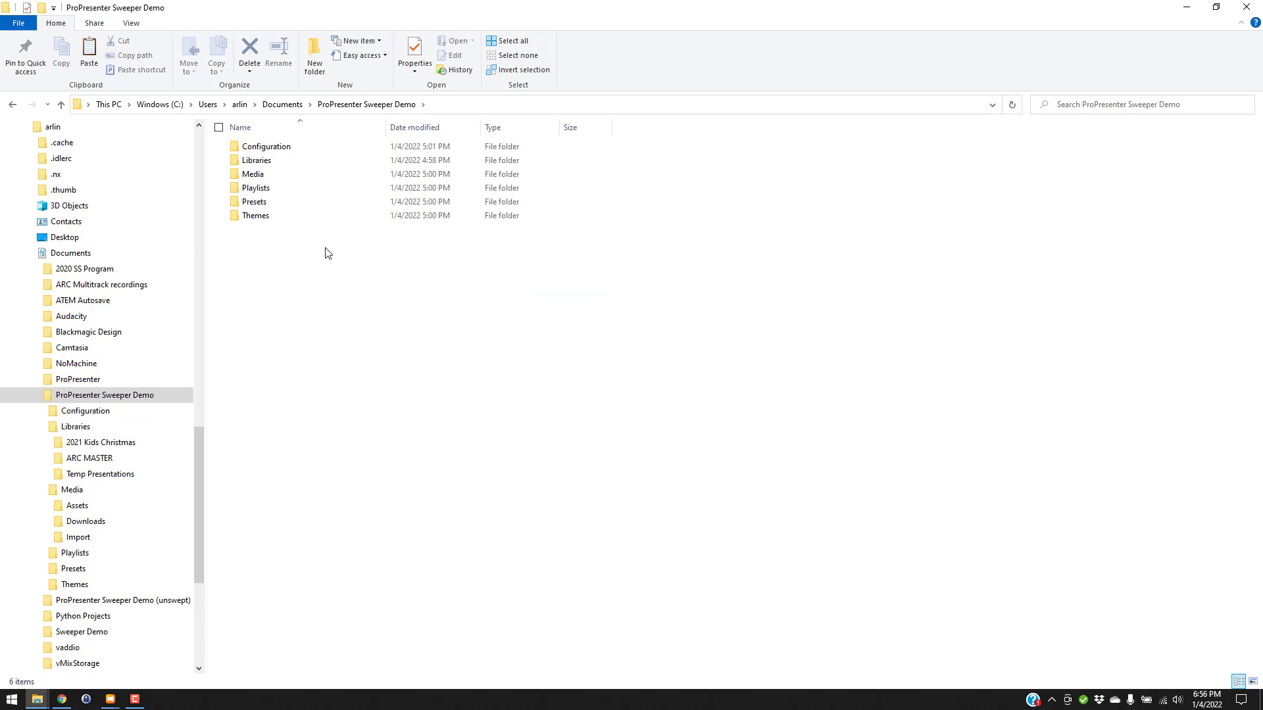
{"action": "left_click", "coordinate": [293, 174]}
{"action": "double_click", "coordinate": [292, 173]}
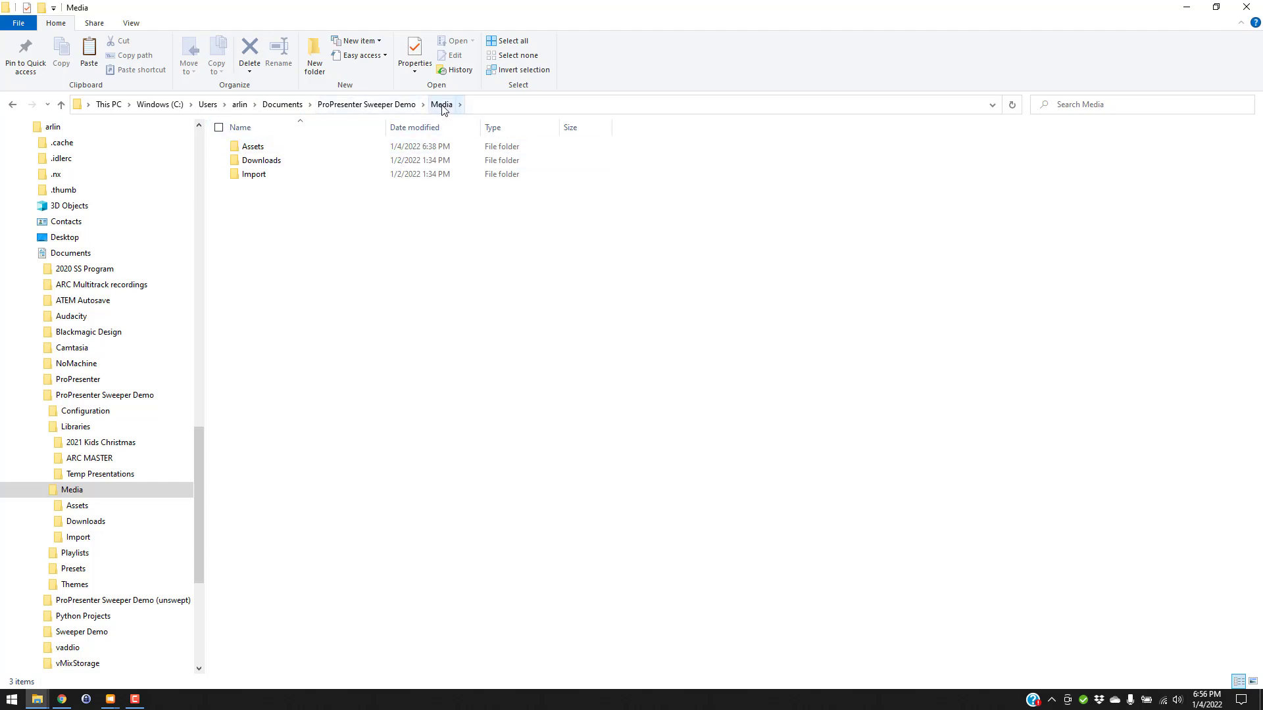
{"action": "left_click", "coordinate": [478, 110]}
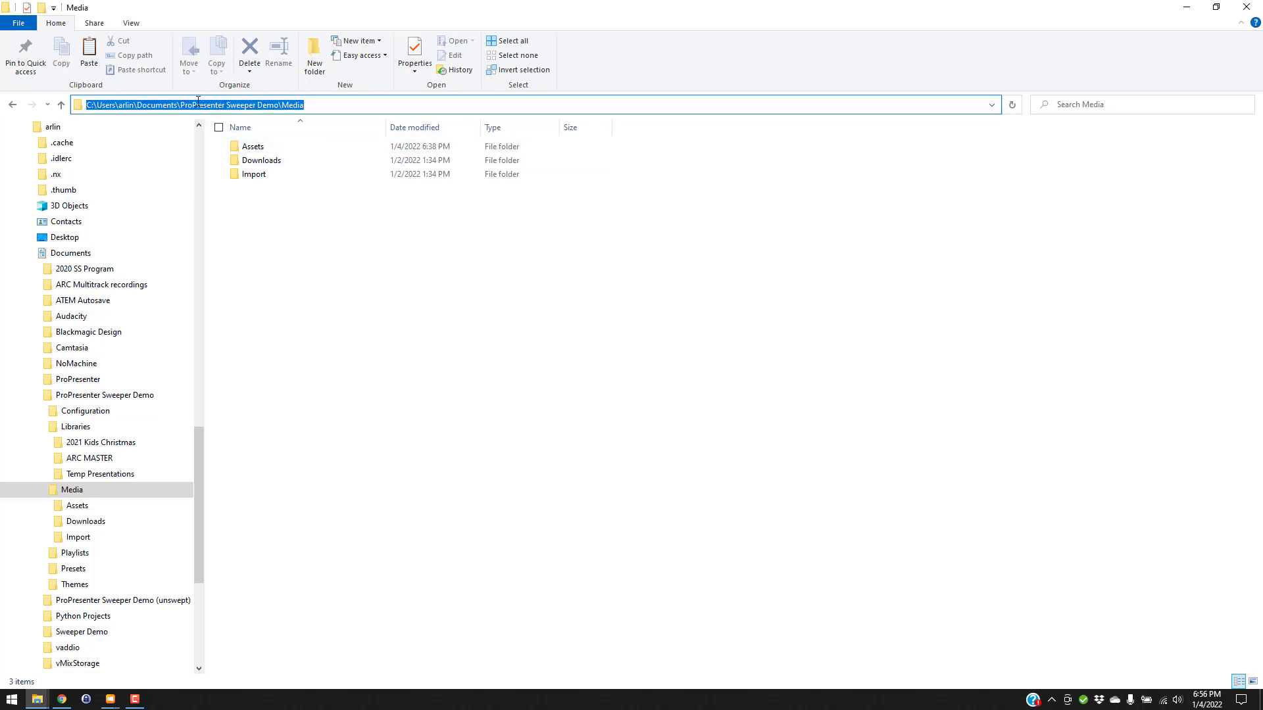
{"action": "left_click_drag", "start_coordinate": [179, 108], "coordinate": [309, 106]}
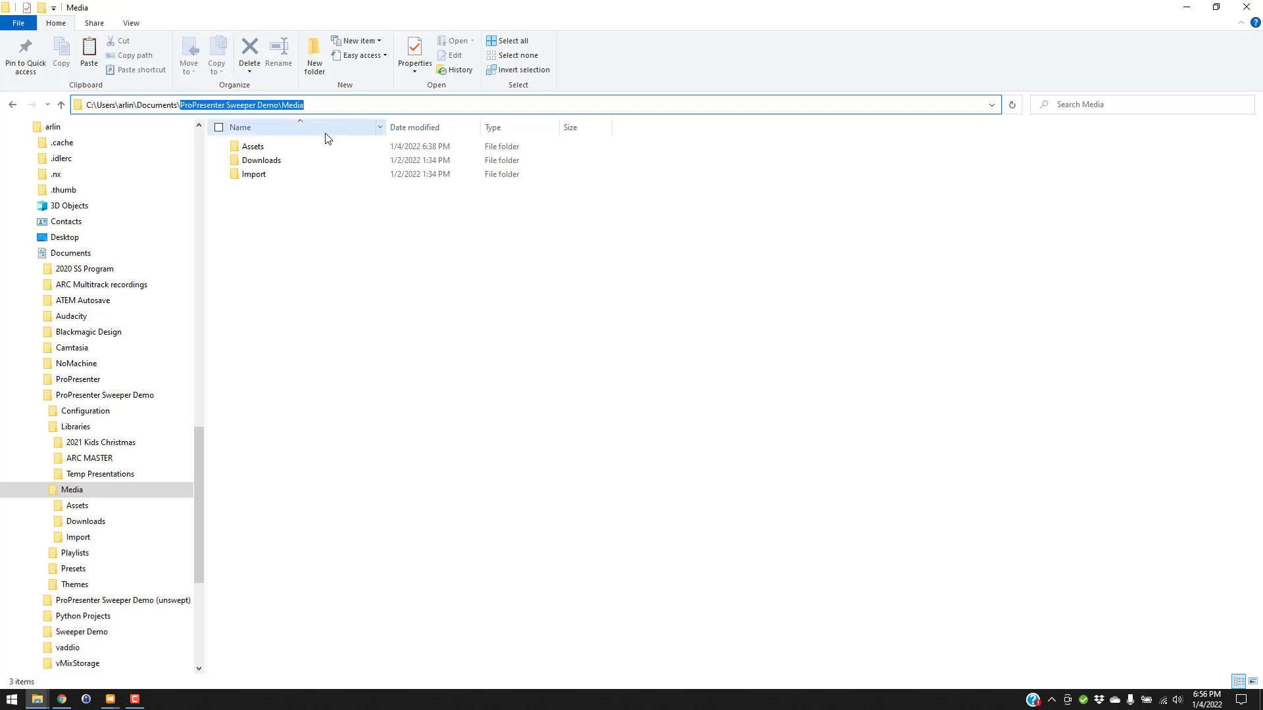
{"action": "left_click", "coordinate": [317, 260]}
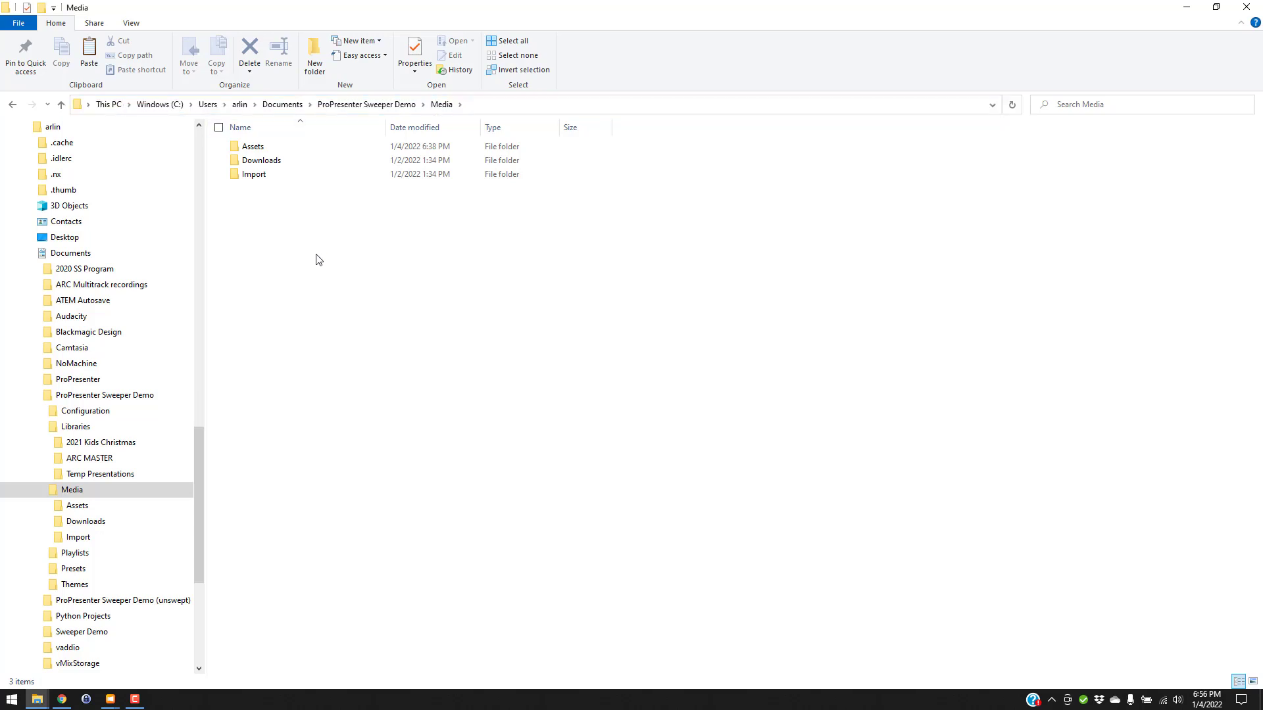
Look through the media files in the Assets folder
{"action": "double_click", "coordinate": [269, 150]}
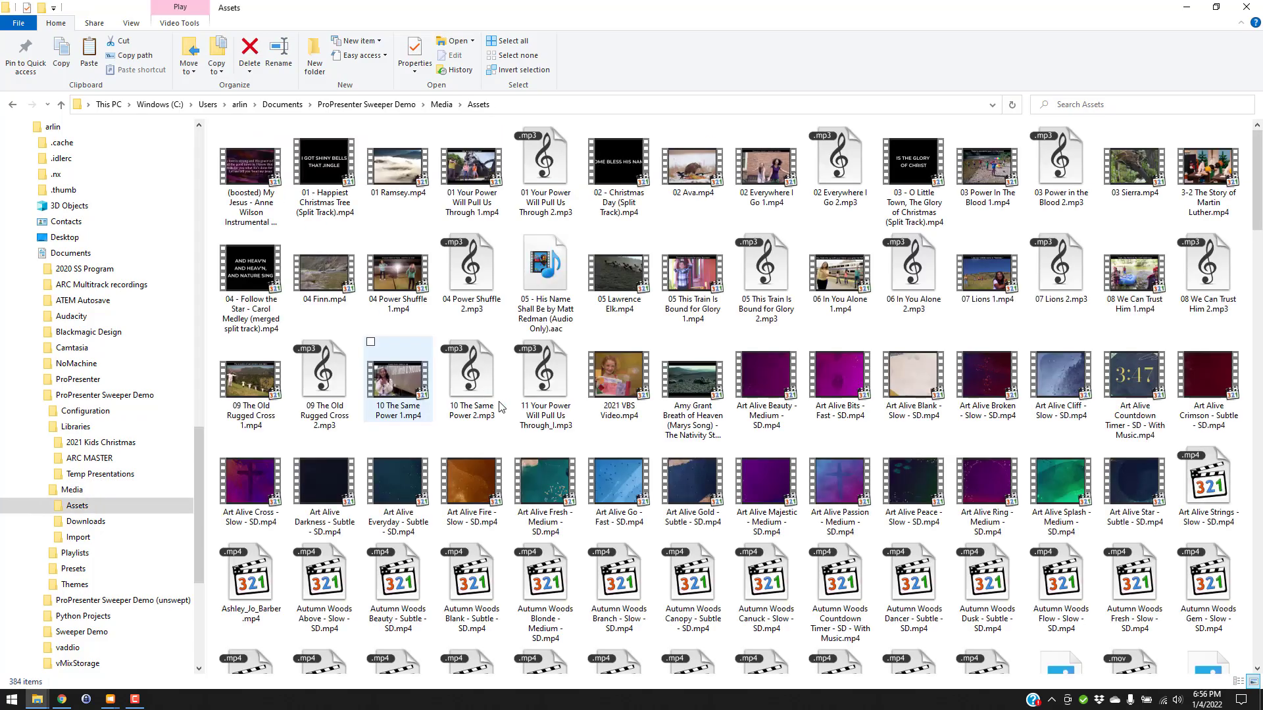
{"action": "scroll", "coordinate": [591, 469], "scroll_direction": "down", "scroll_amount": 15}
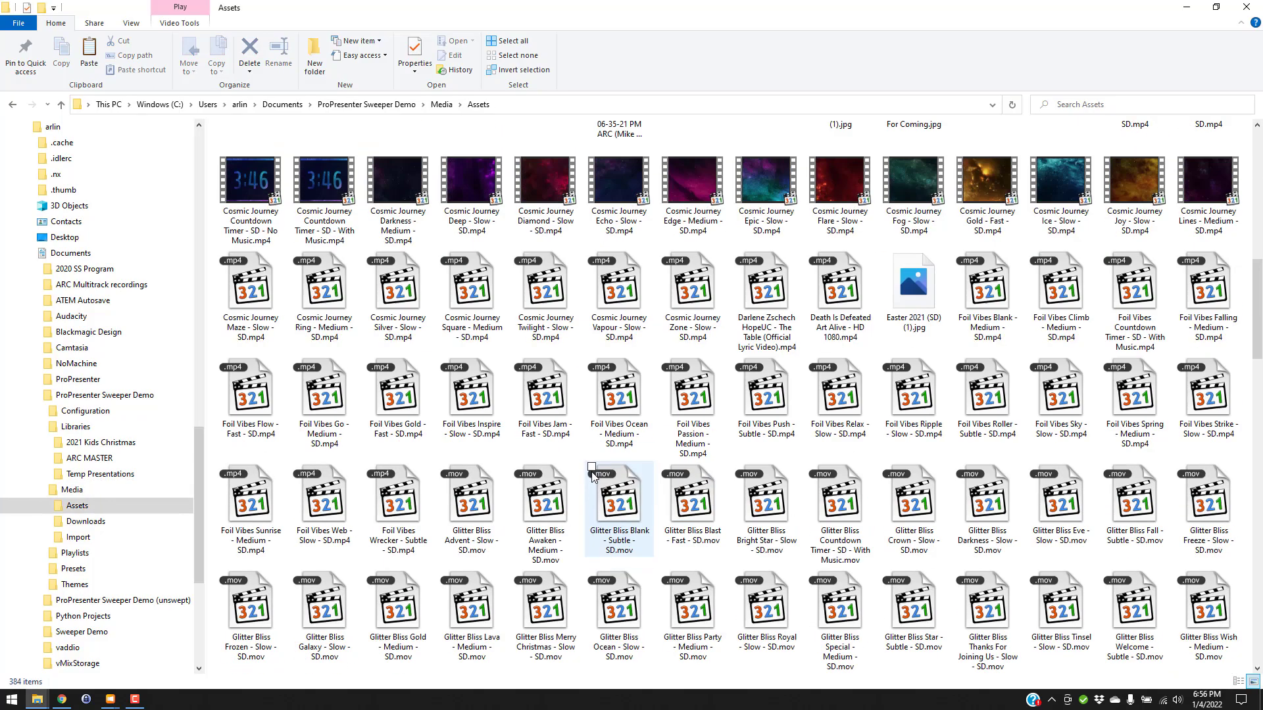
{"action": "scroll", "coordinate": [592, 475], "scroll_direction": "up", "scroll_amount": 15}
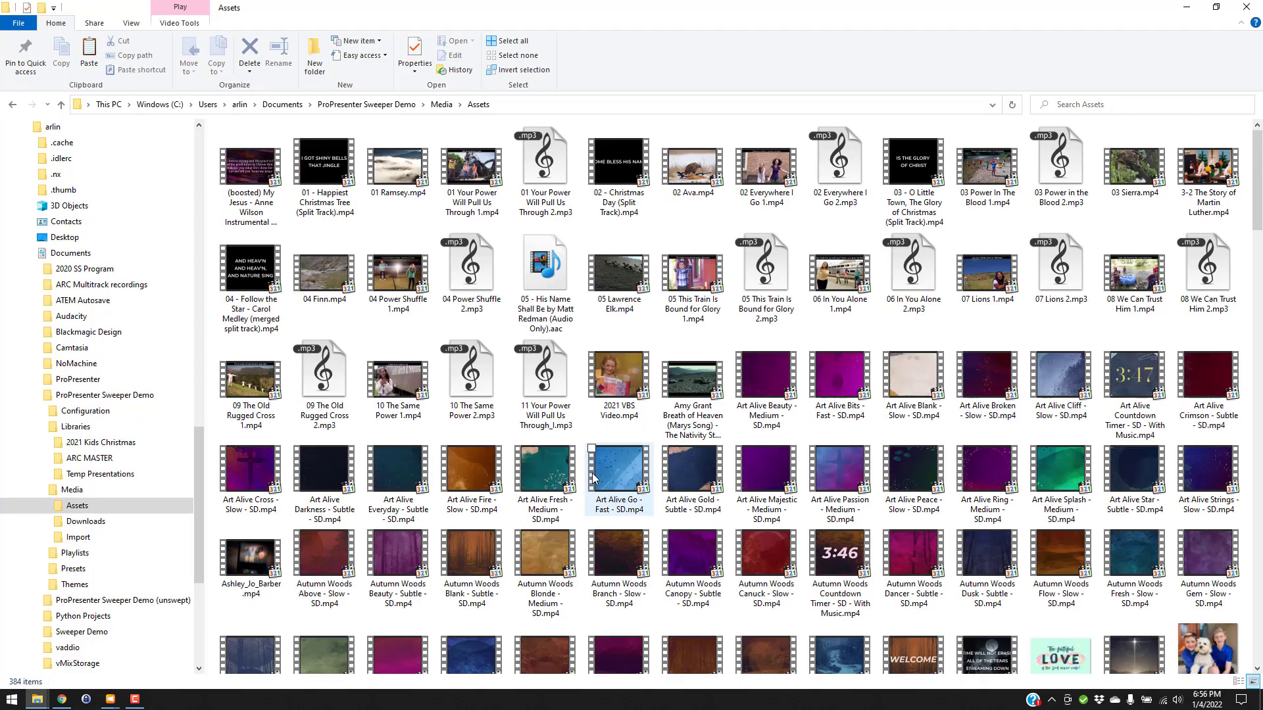
{"action": "left_click", "coordinate": [441, 104]}
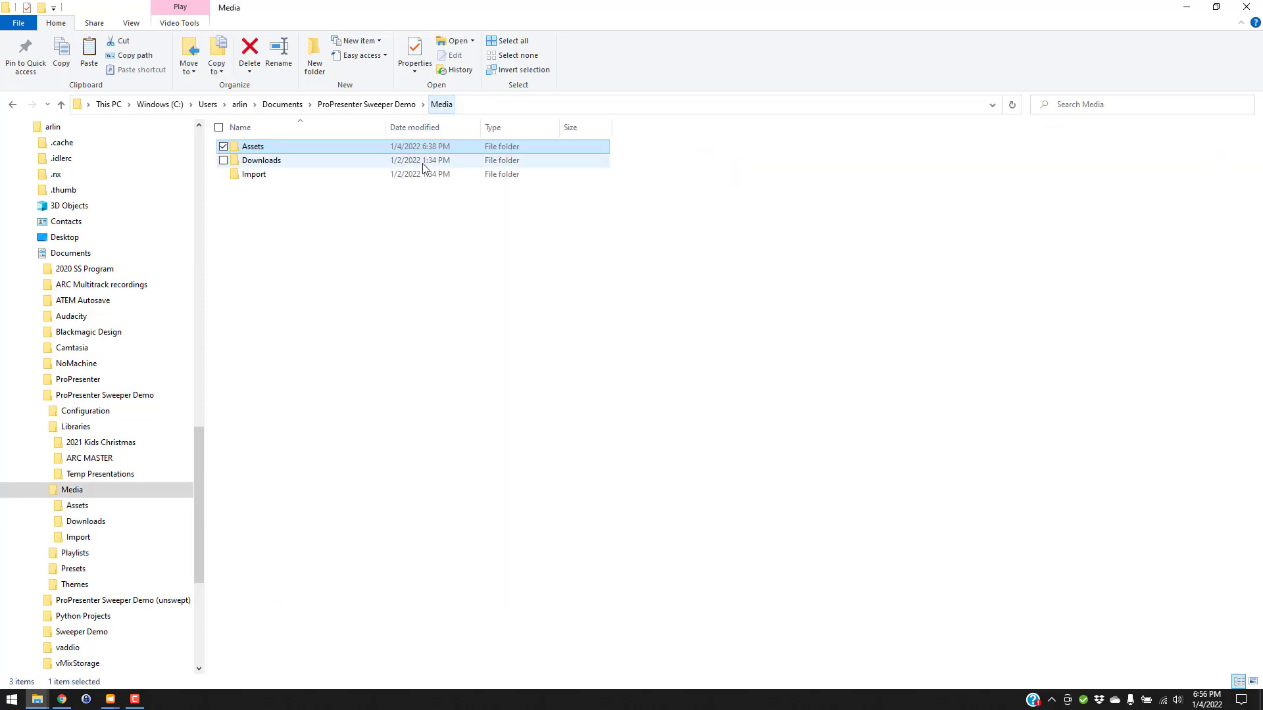
Confirm the Downloads and Import subfolders are empty and head back to ProPresenter
{"action": "double_click", "coordinate": [277, 164]}
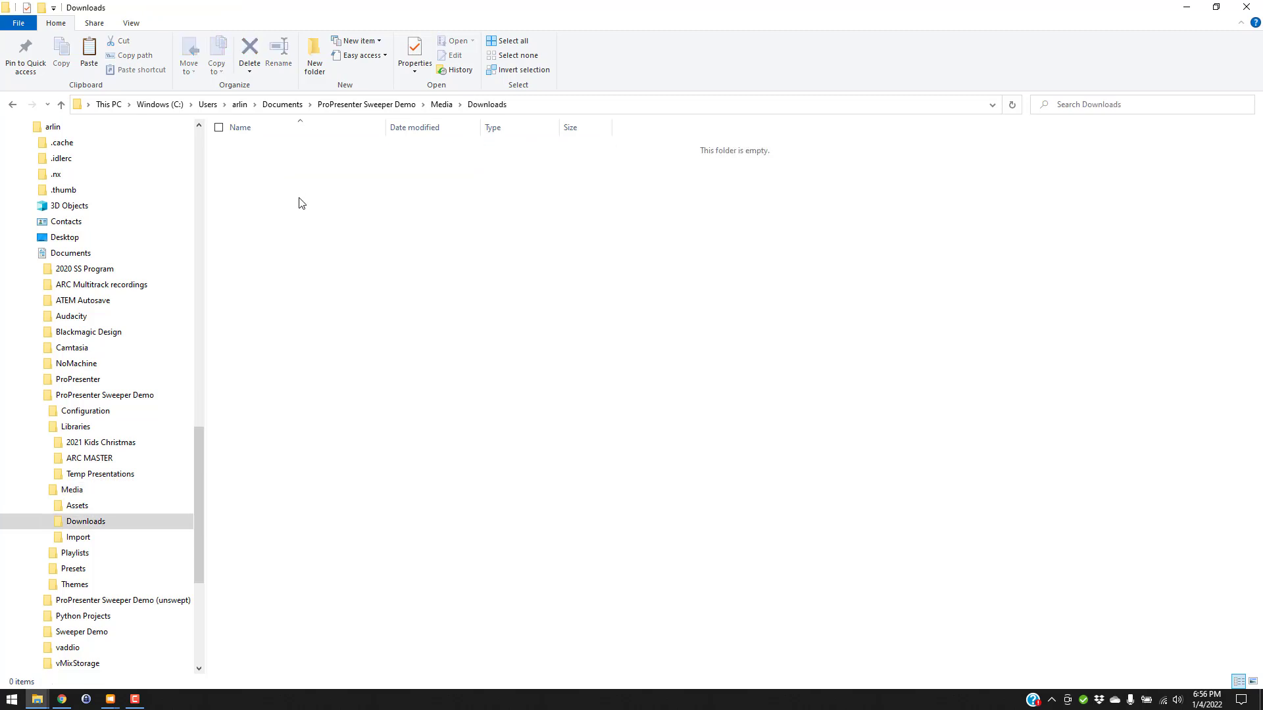
{"action": "left_click", "coordinate": [441, 107]}
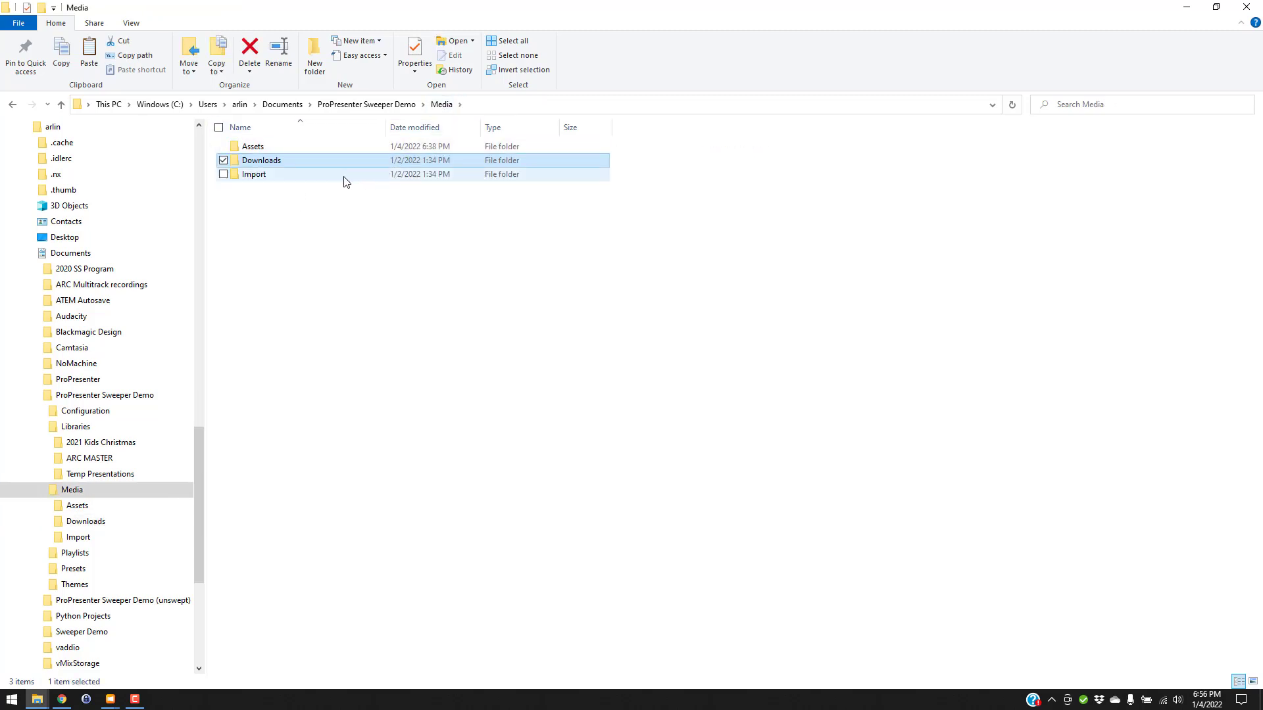
{"action": "double_click", "coordinate": [296, 177]}
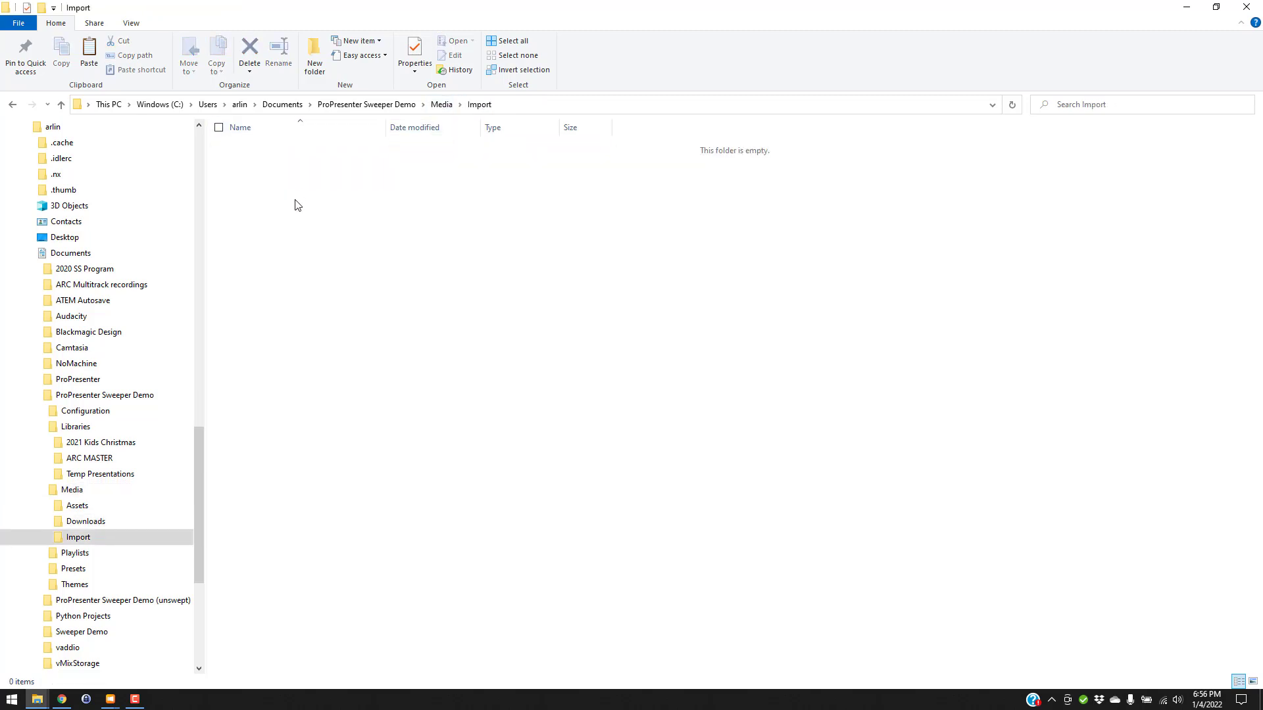
{"action": "left_click", "coordinate": [441, 105]}
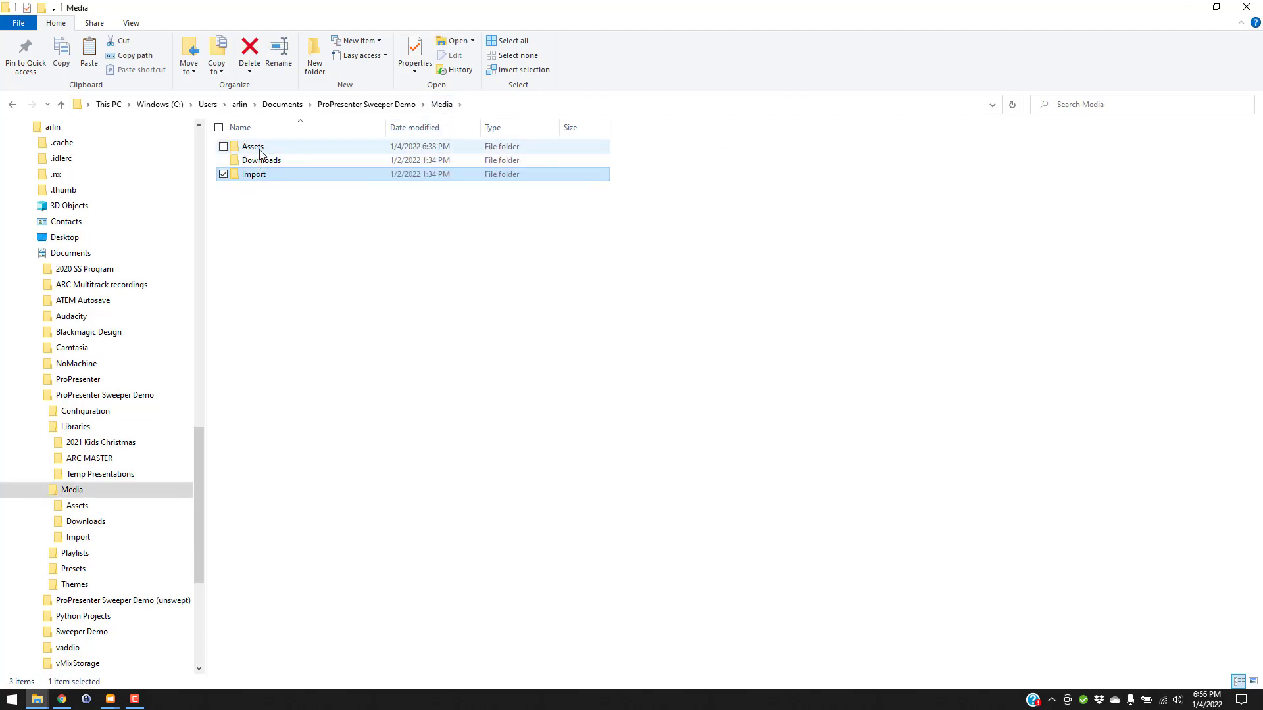
{"action": "left_click", "coordinate": [378, 107]}
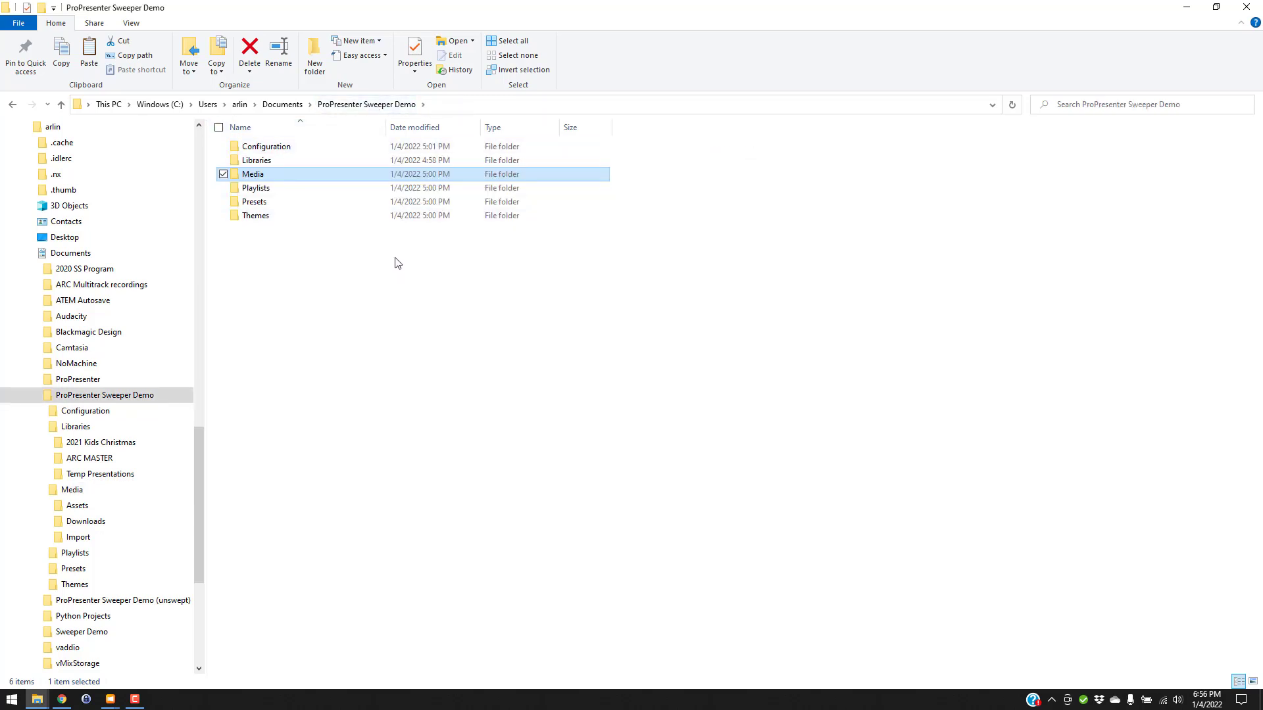
{"action": "left_click", "coordinate": [109, 698]}
Close the Advanced Preferences window, leaving the 2022-01-02 playlist and Countdown Videos bin
{"action": "left_click", "coordinate": [191, 641]}
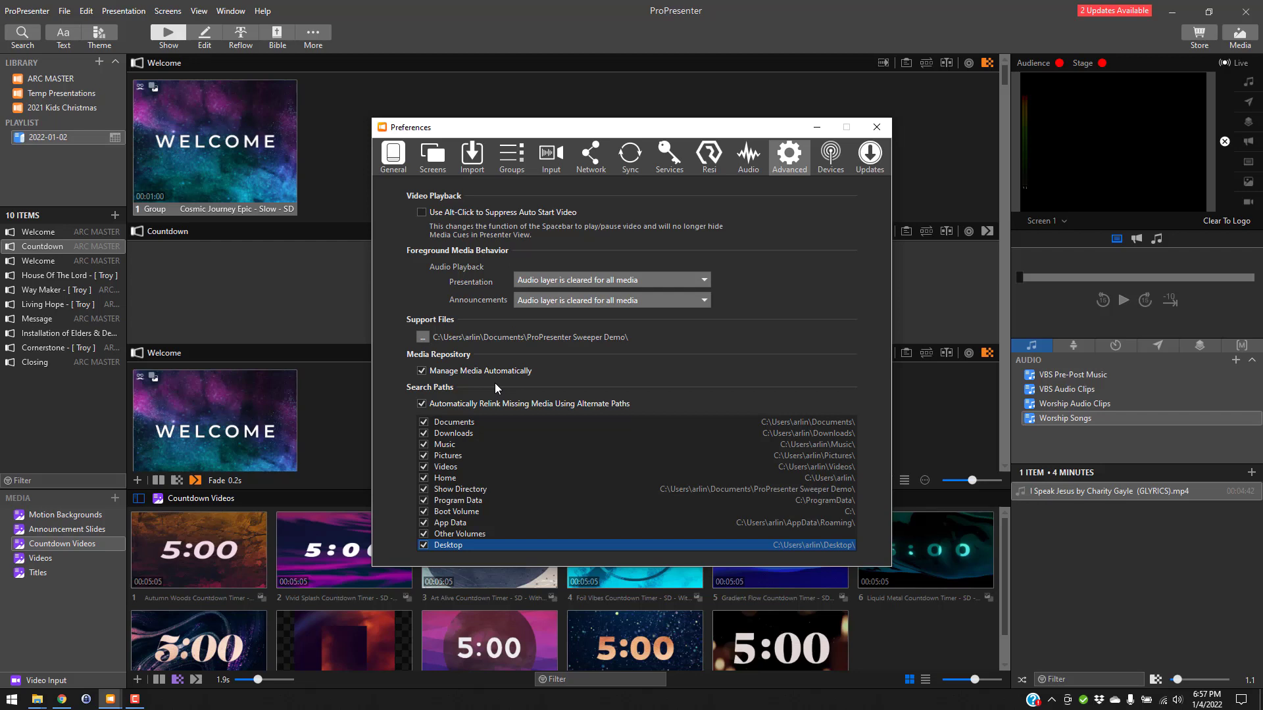
{"action": "left_click", "coordinate": [344, 425]}
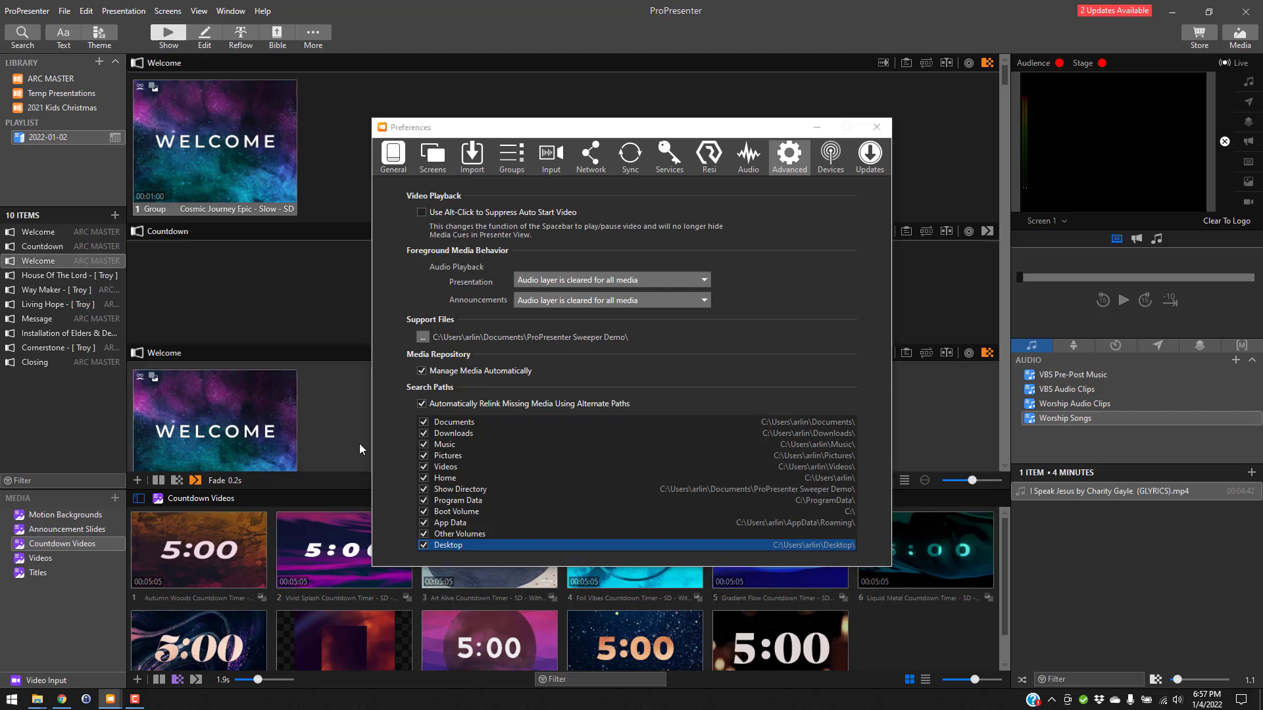
{"action": "left_click", "coordinate": [883, 134]}
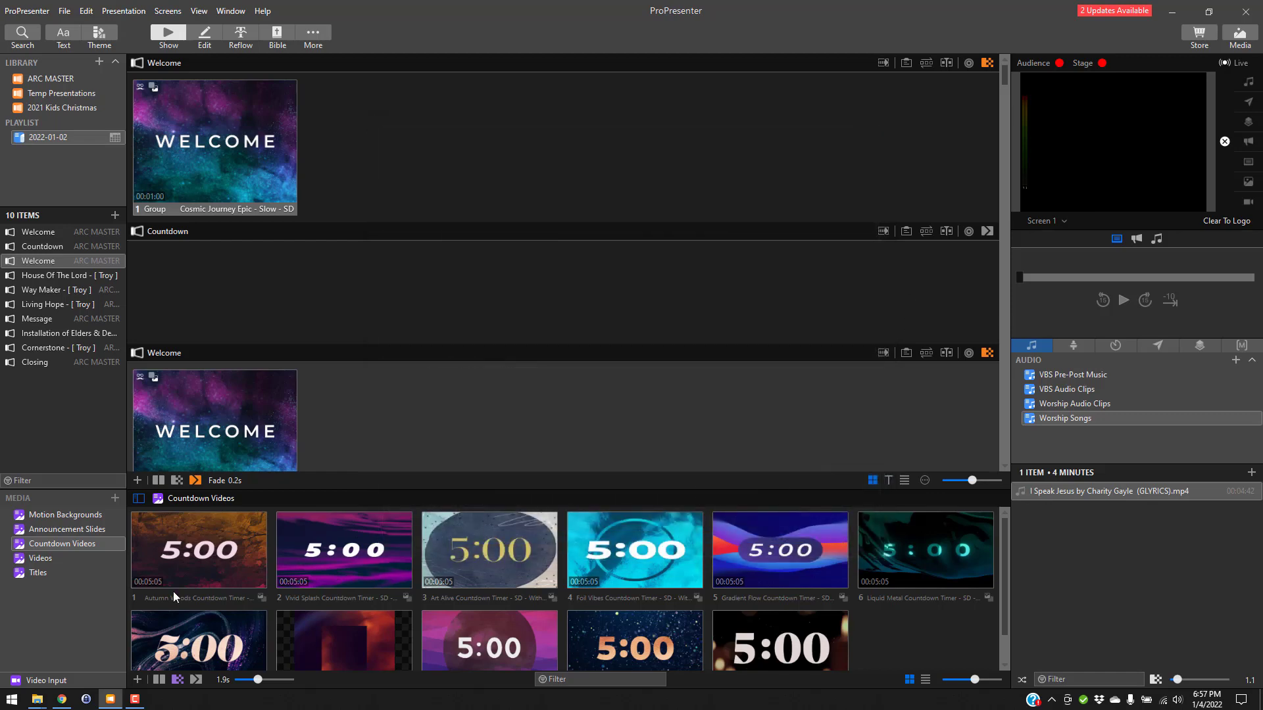
{"action": "left_click", "coordinate": [137, 679]}
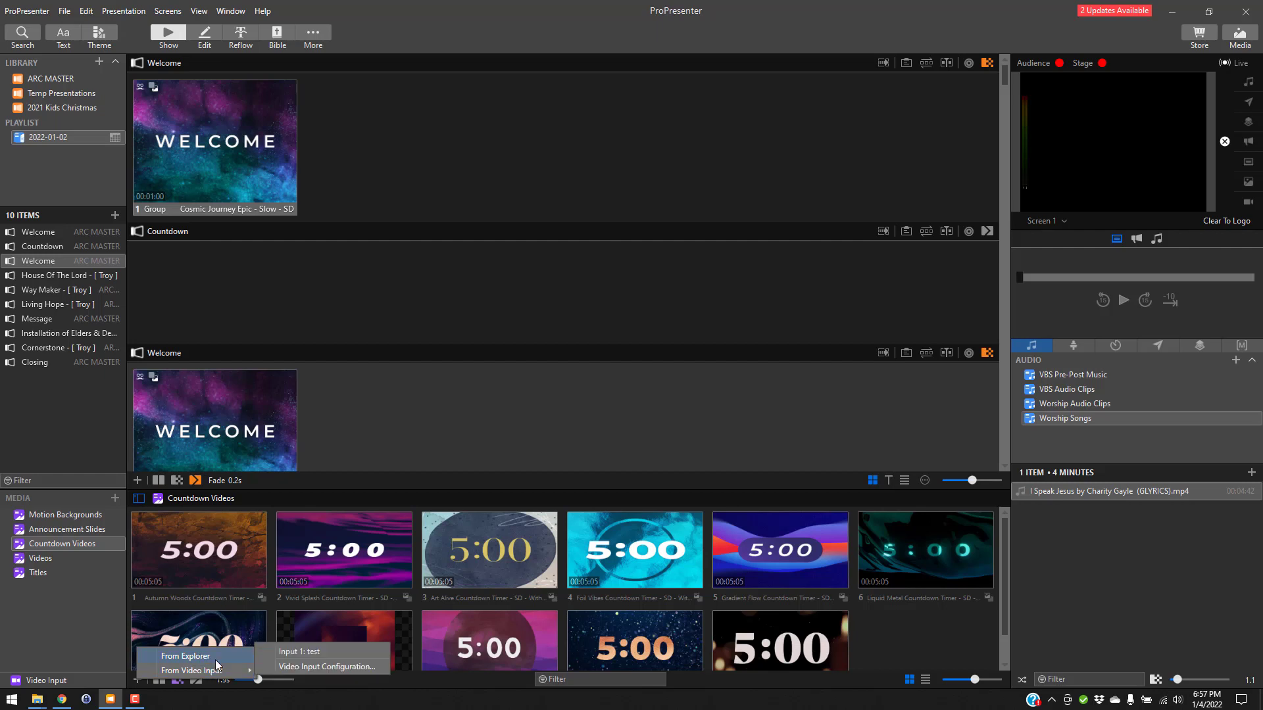
{"action": "left_click", "coordinate": [450, 440]}
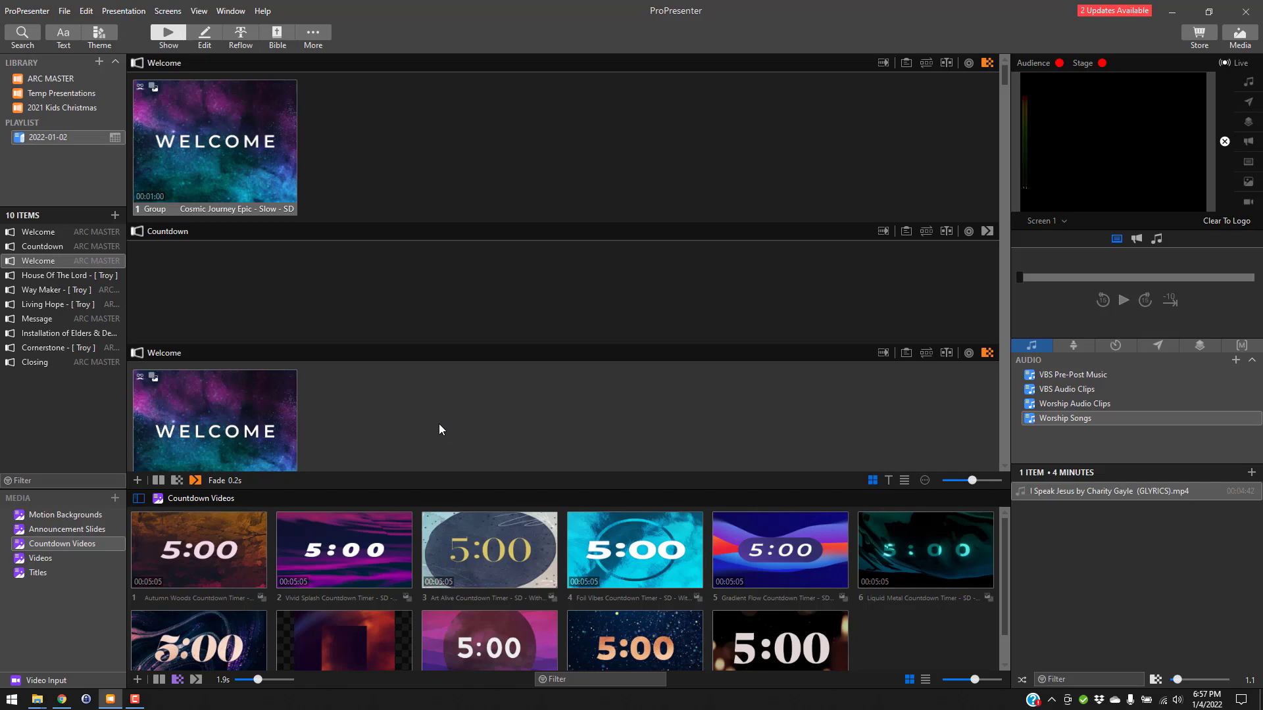
{"action": "left_click", "coordinate": [30, 16]}
{"action": "mouse_move", "coordinate": [51, 58]}
{"action": "left_click", "coordinate": [184, 200]}
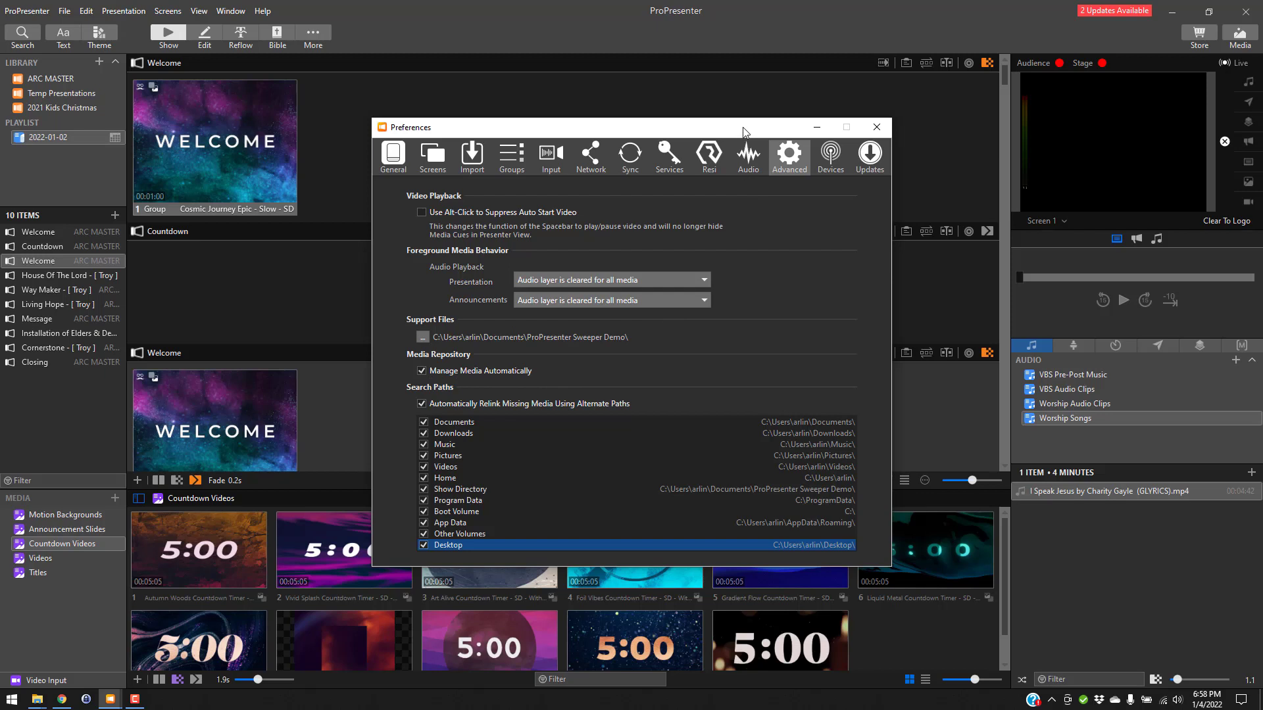
{"action": "left_click_drag", "start_coordinate": [736, 130], "coordinate": [674, 109]}
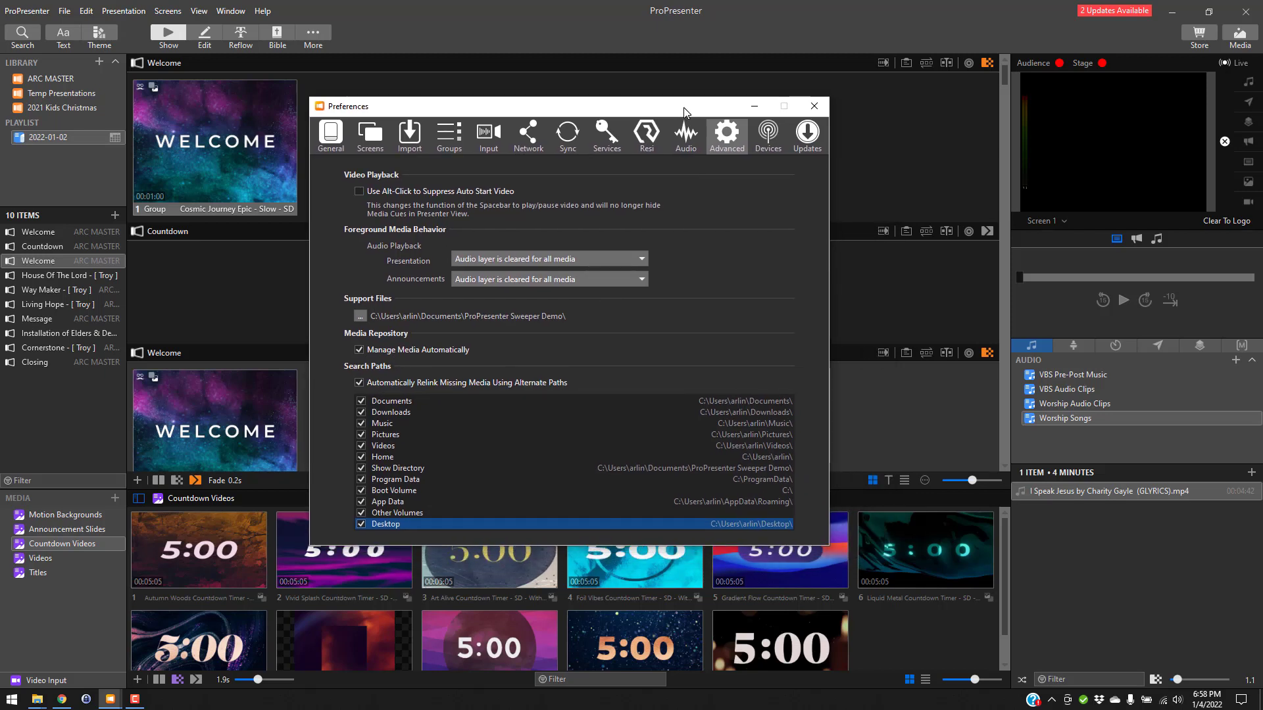
{"action": "left_click", "coordinate": [816, 112]}
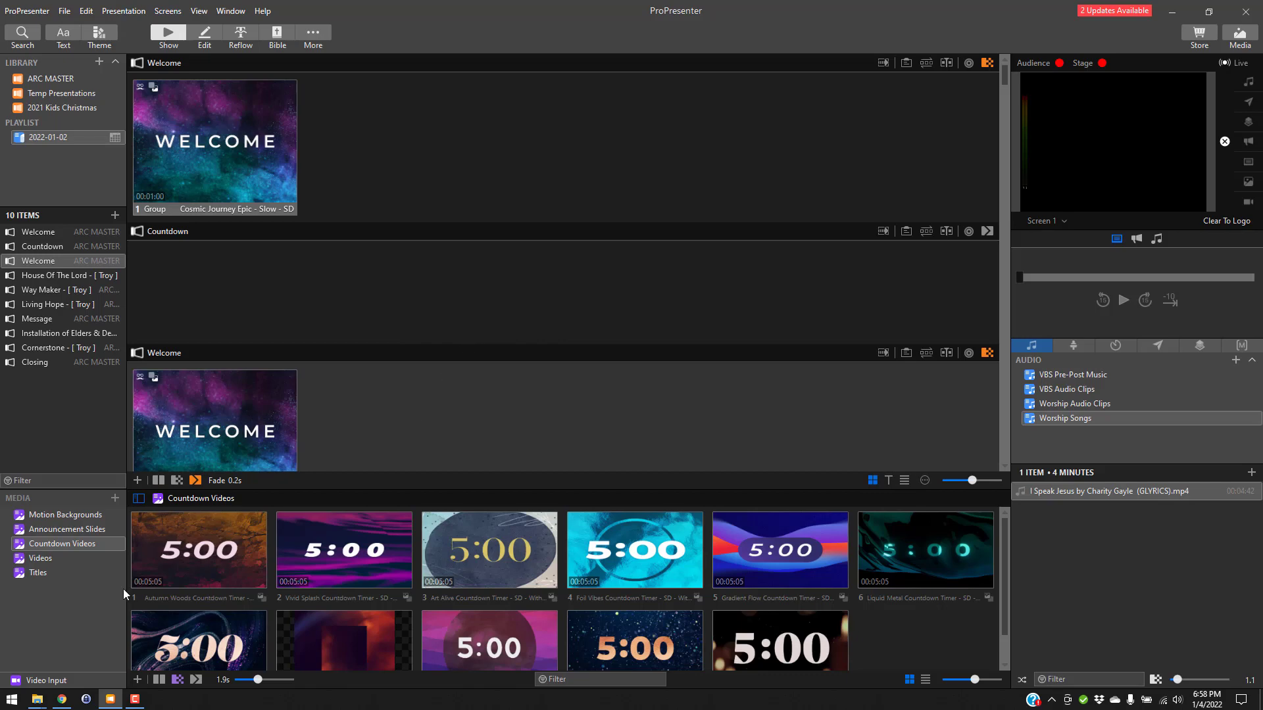
Bring the Downloads File Explorer window to the front and move it up and right
{"action": "mouse_move", "coordinate": [41, 701]}
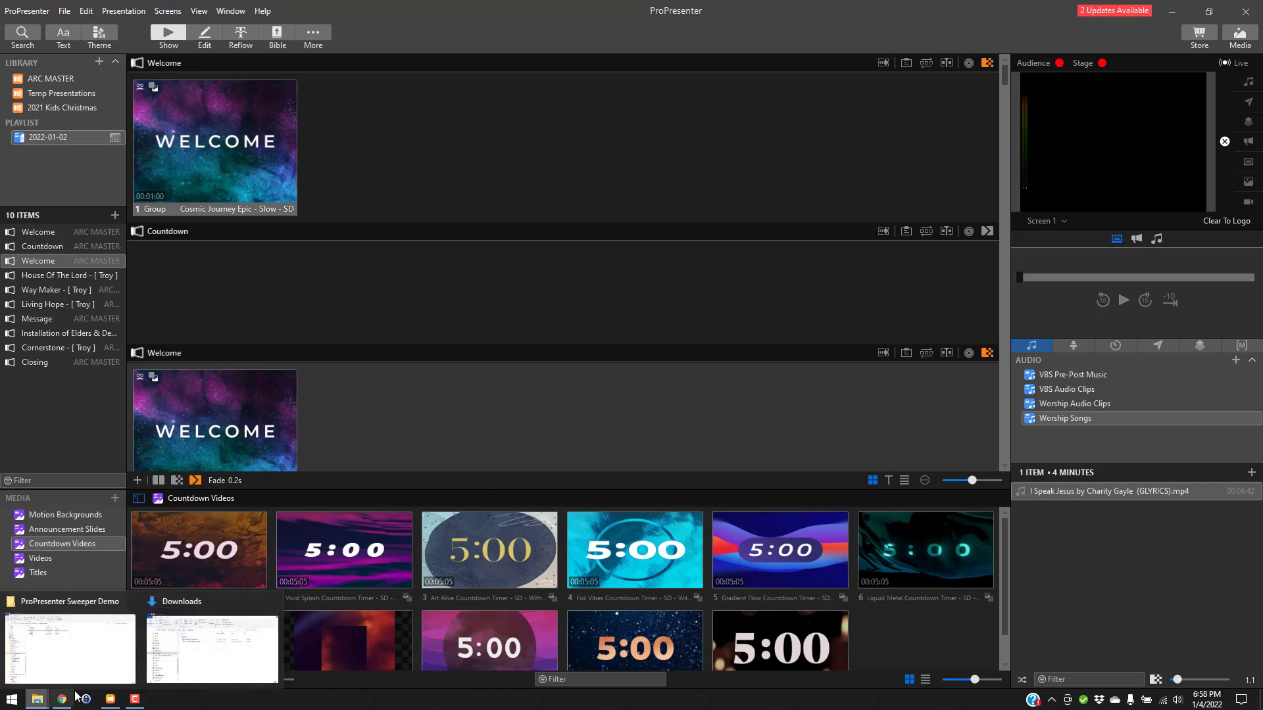
{"action": "left_click", "coordinate": [187, 658]}
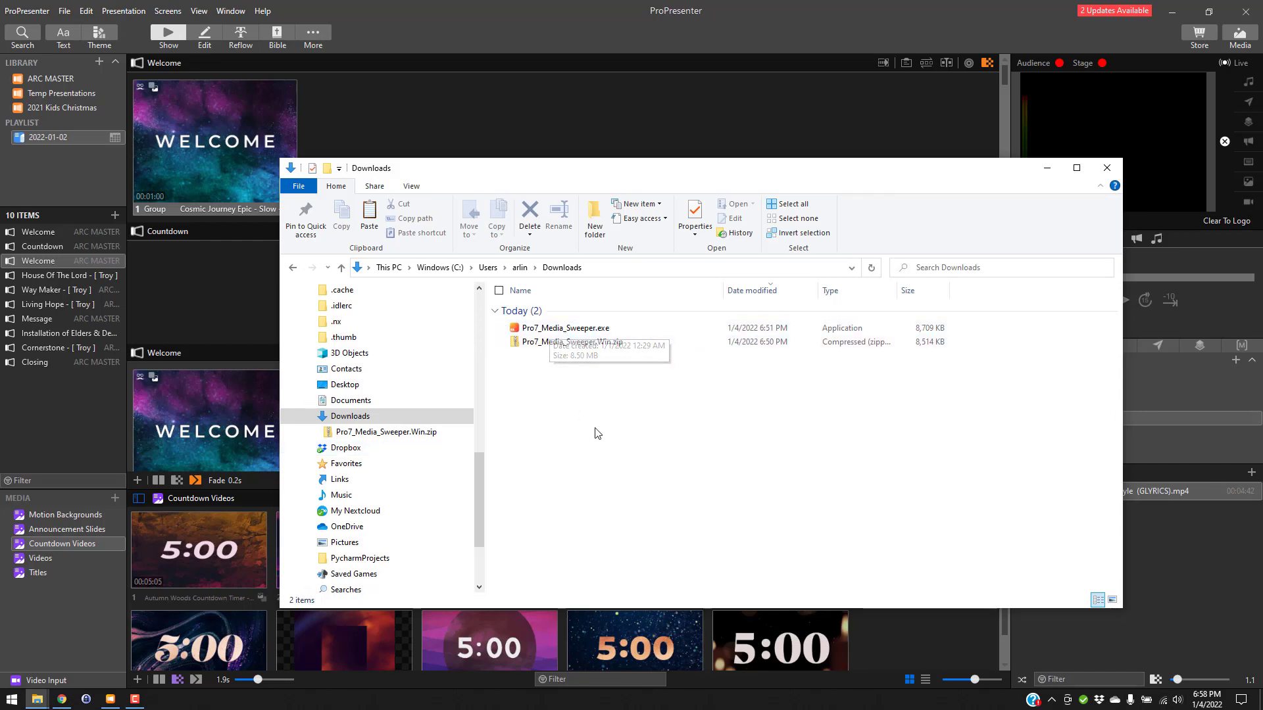
{"action": "left_click_drag", "start_coordinate": [639, 169], "coordinate": [670, 122]}
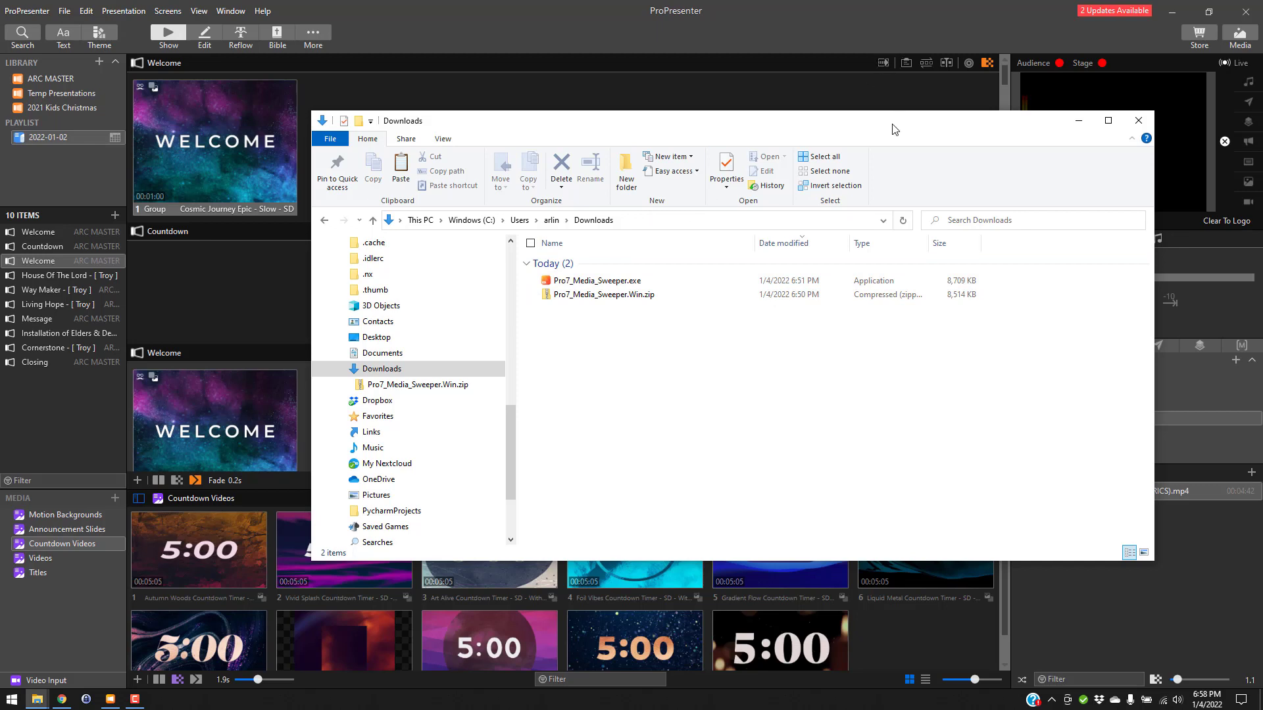
Quit ProPresenter, confirm with OK, and shift the Downloads window down and left
{"action": "left_click", "coordinate": [1241, 17]}
{"action": "left_click", "coordinate": [667, 377]}
{"action": "left_click_drag", "start_coordinate": [732, 143], "coordinate": [661, 205]}
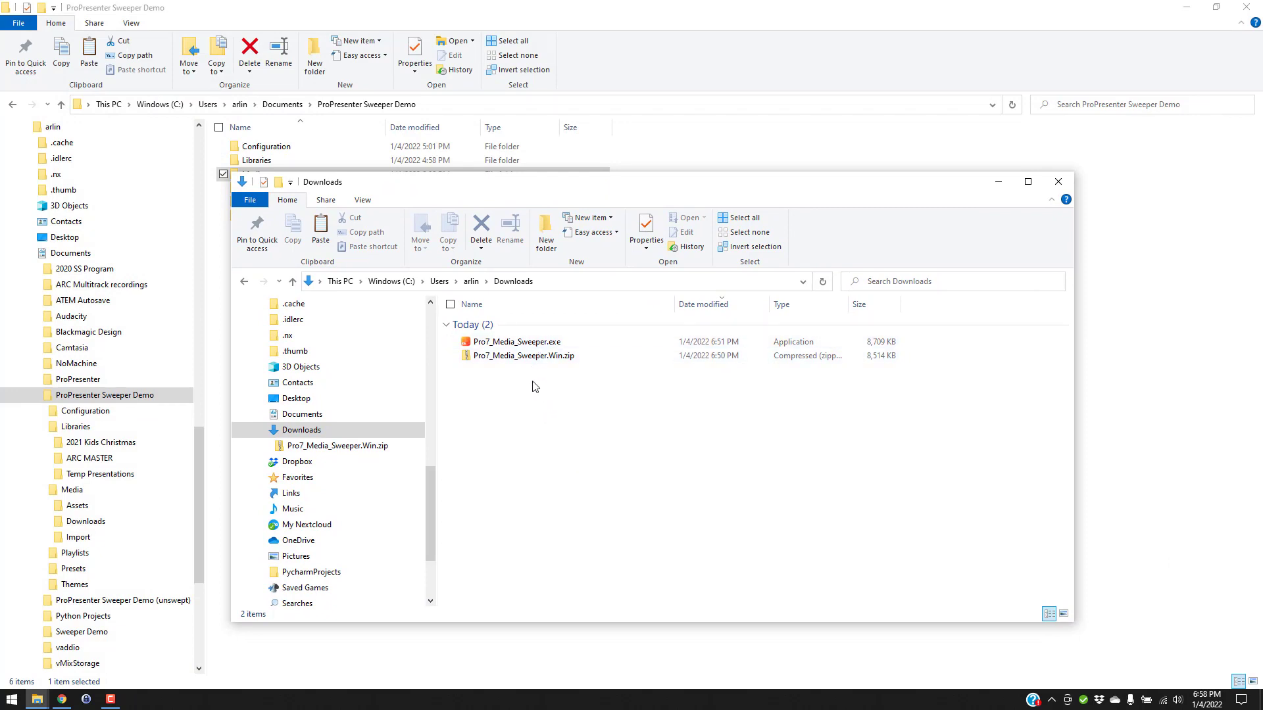
Launch Pro7_Media_Sweeper.exe and override the SmartScreen warning with More info and Run anyway
{"action": "double_click", "coordinate": [531, 343]}
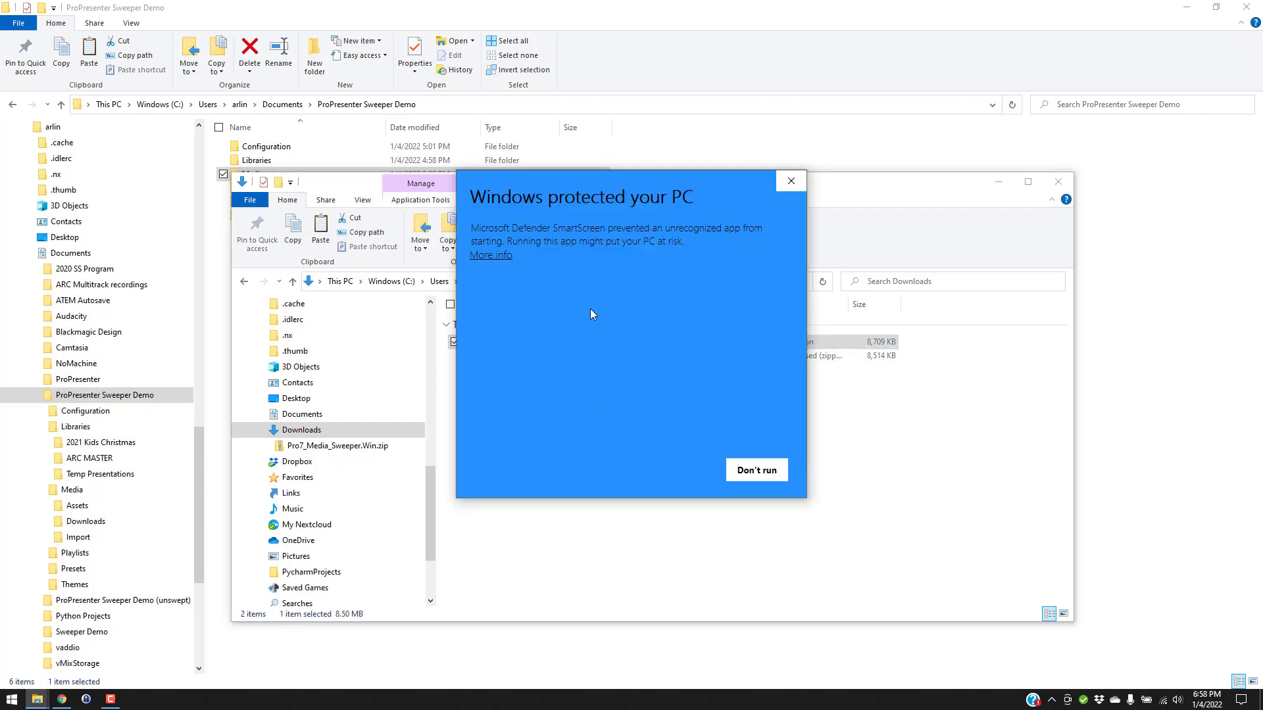
{"action": "left_click_drag", "start_coordinate": [622, 179], "coordinate": [617, 242]}
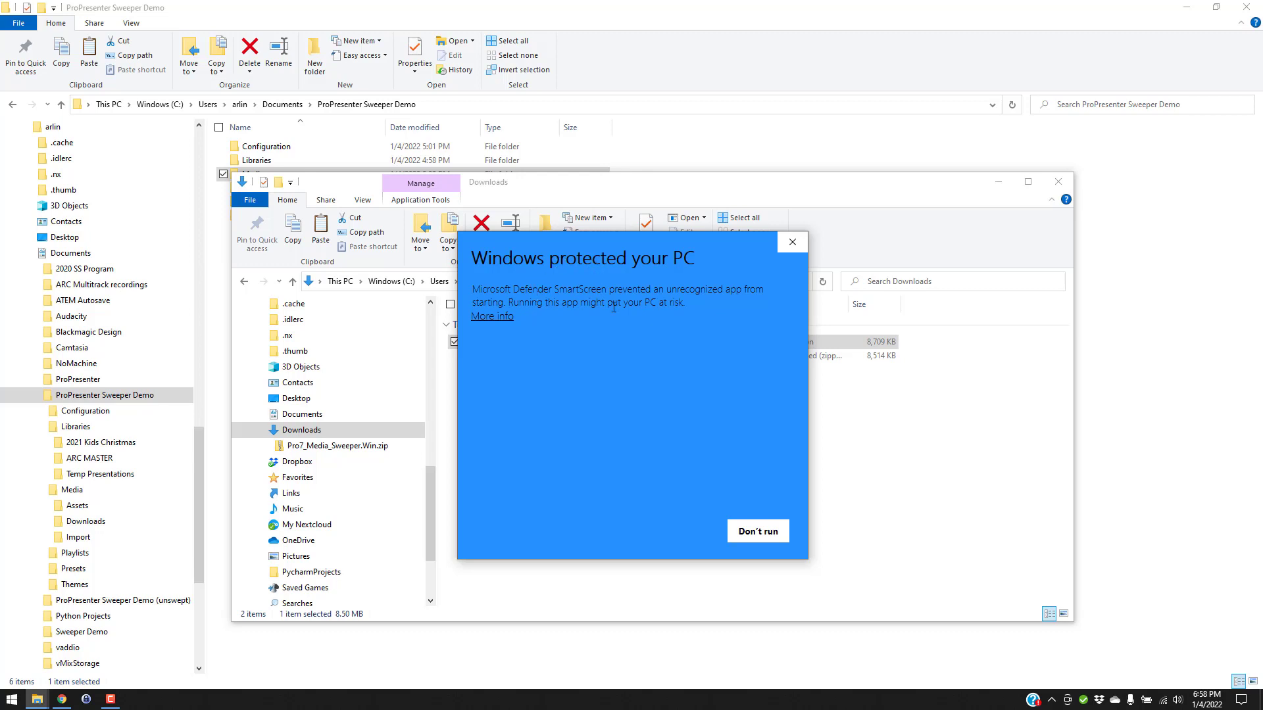
{"action": "left_click", "coordinate": [503, 318]}
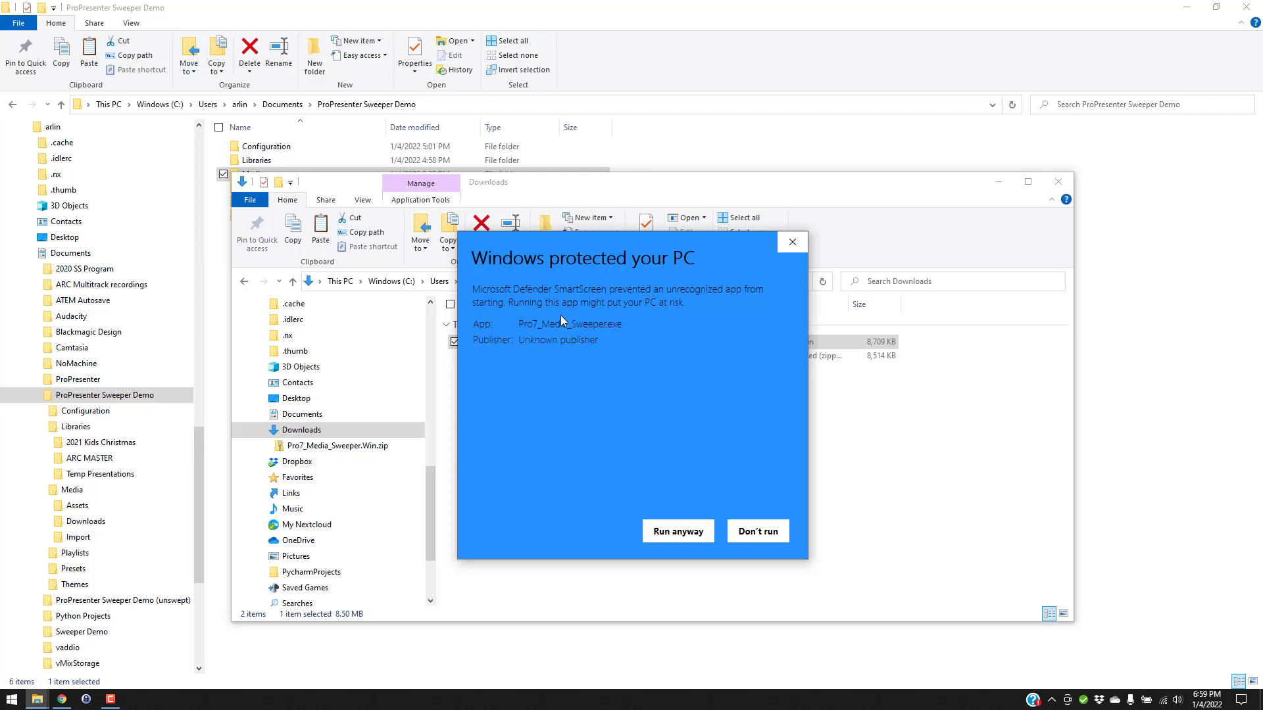
{"action": "left_click", "coordinate": [689, 533]}
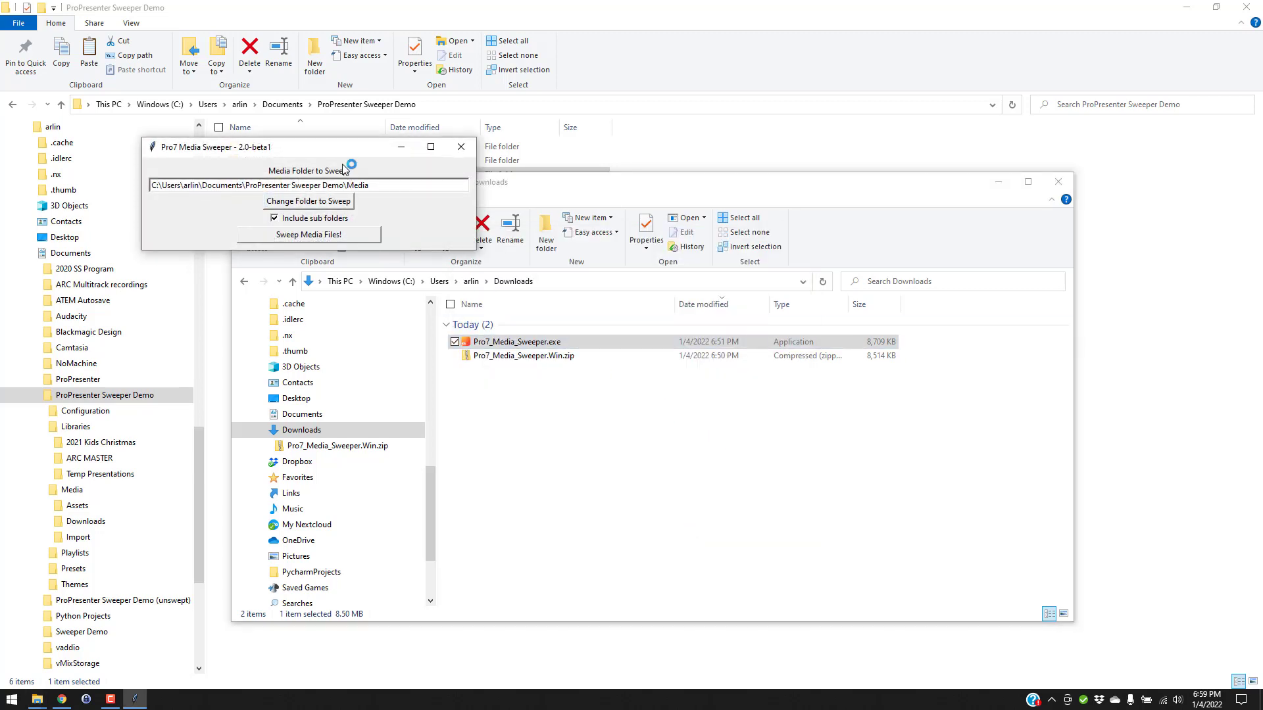
{"action": "left_click_drag", "start_coordinate": [343, 152], "coordinate": [685, 332]}
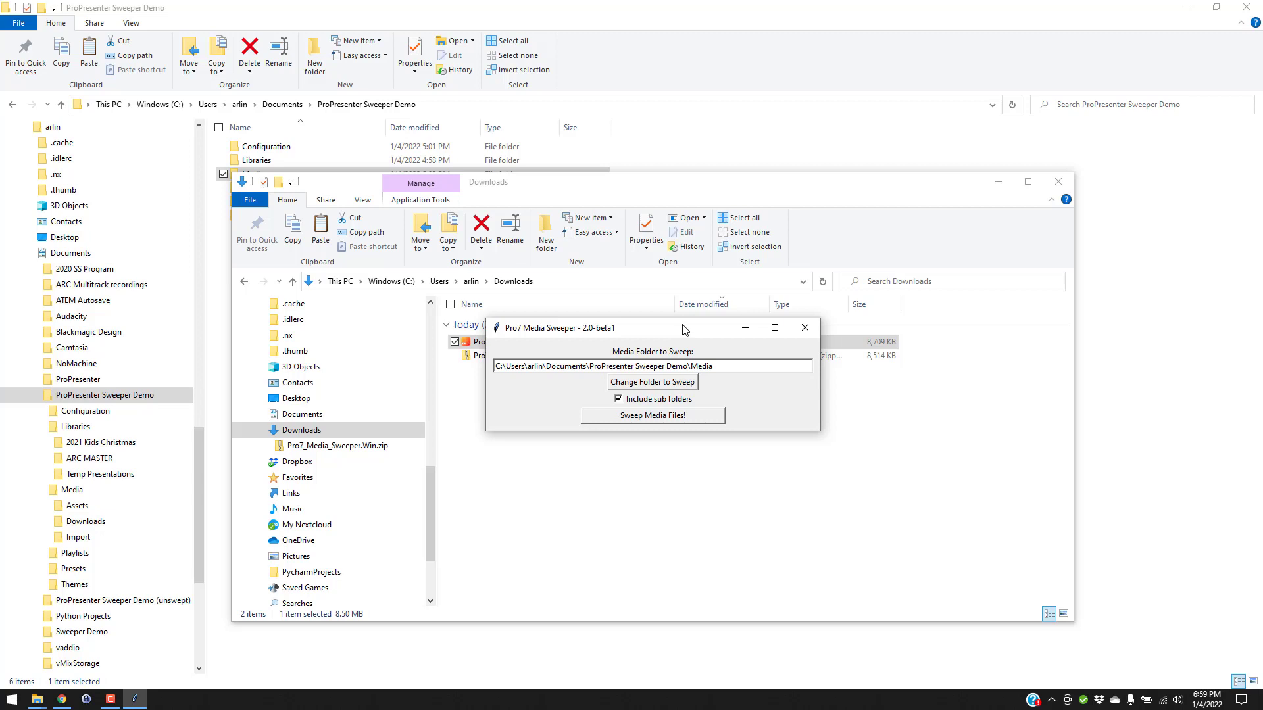
{"action": "left_click_drag", "start_coordinate": [684, 332], "coordinate": [651, 299]}
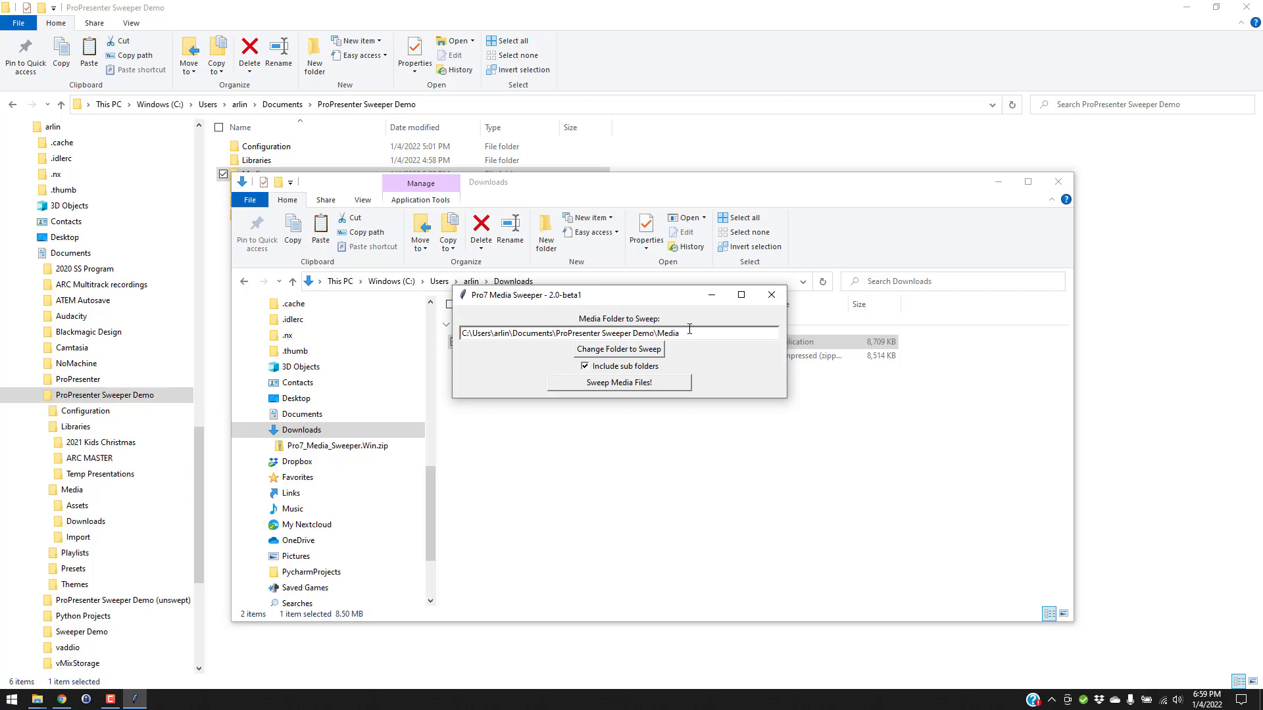
{"action": "left_click_drag", "start_coordinate": [659, 300], "coordinate": [662, 283]}
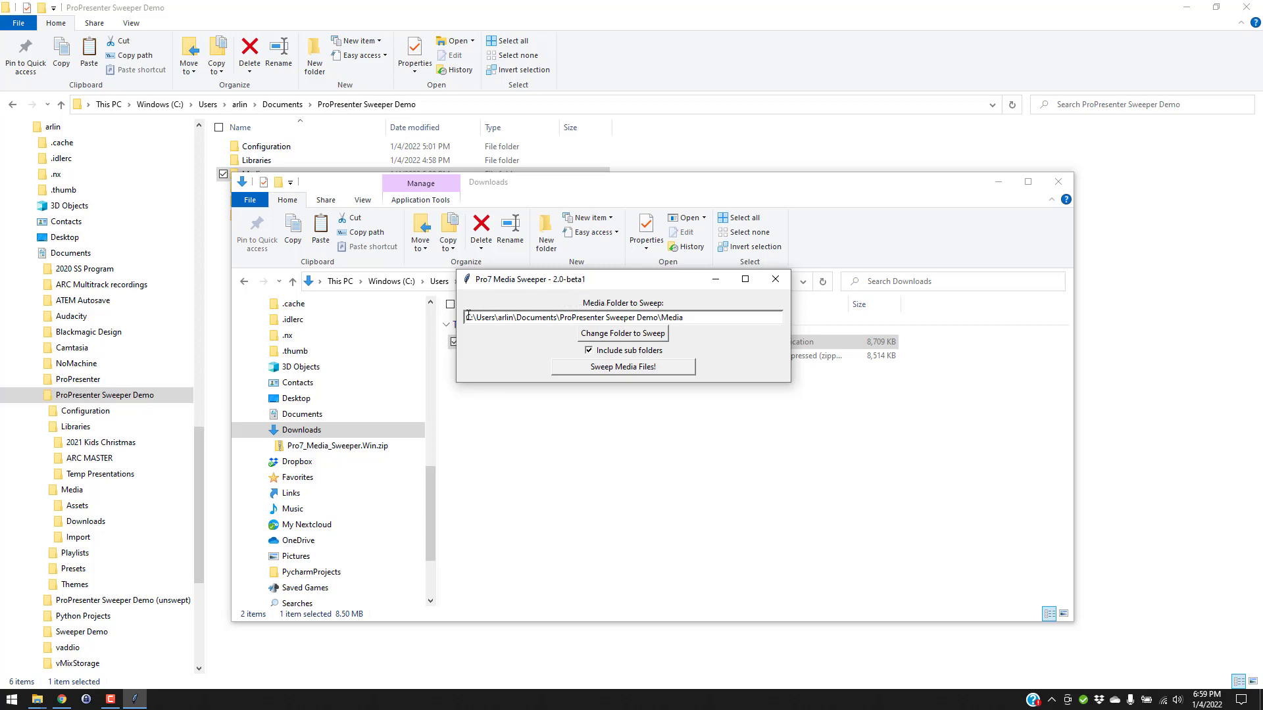
{"action": "left_click_drag", "start_coordinate": [466, 318], "coordinate": [700, 320]}
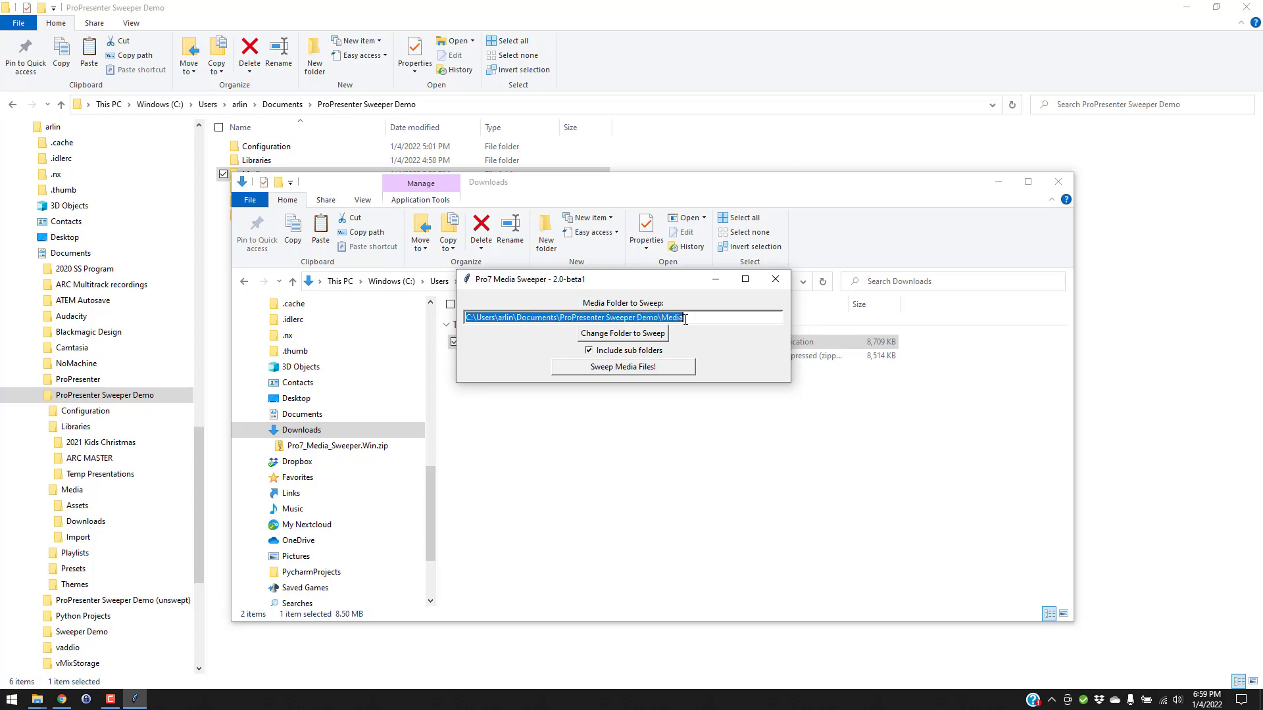
{"action": "left_click", "coordinate": [561, 319]}
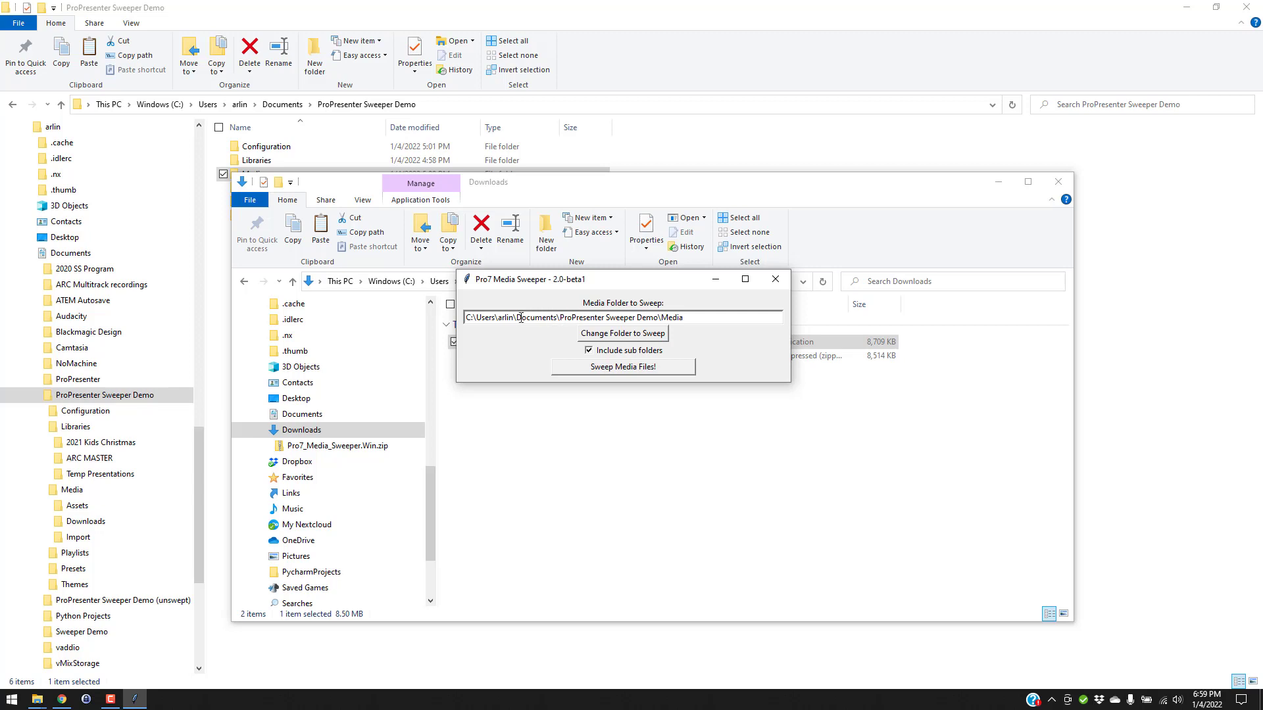
{"action": "left_click_drag", "start_coordinate": [468, 317], "coordinate": [686, 318]}
{"action": "left_click", "coordinate": [624, 318]}
{"action": "left_click_drag", "start_coordinate": [559, 318], "coordinate": [660, 318]}
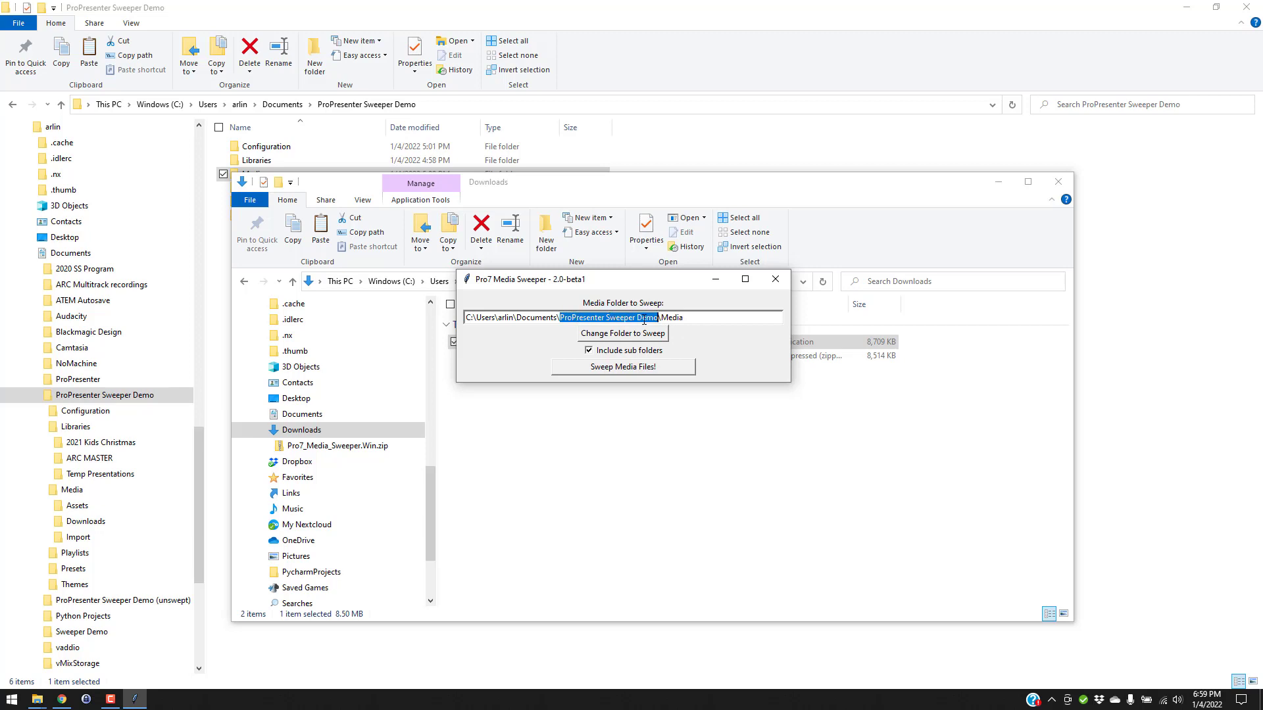
{"action": "left_click", "coordinate": [676, 318]}
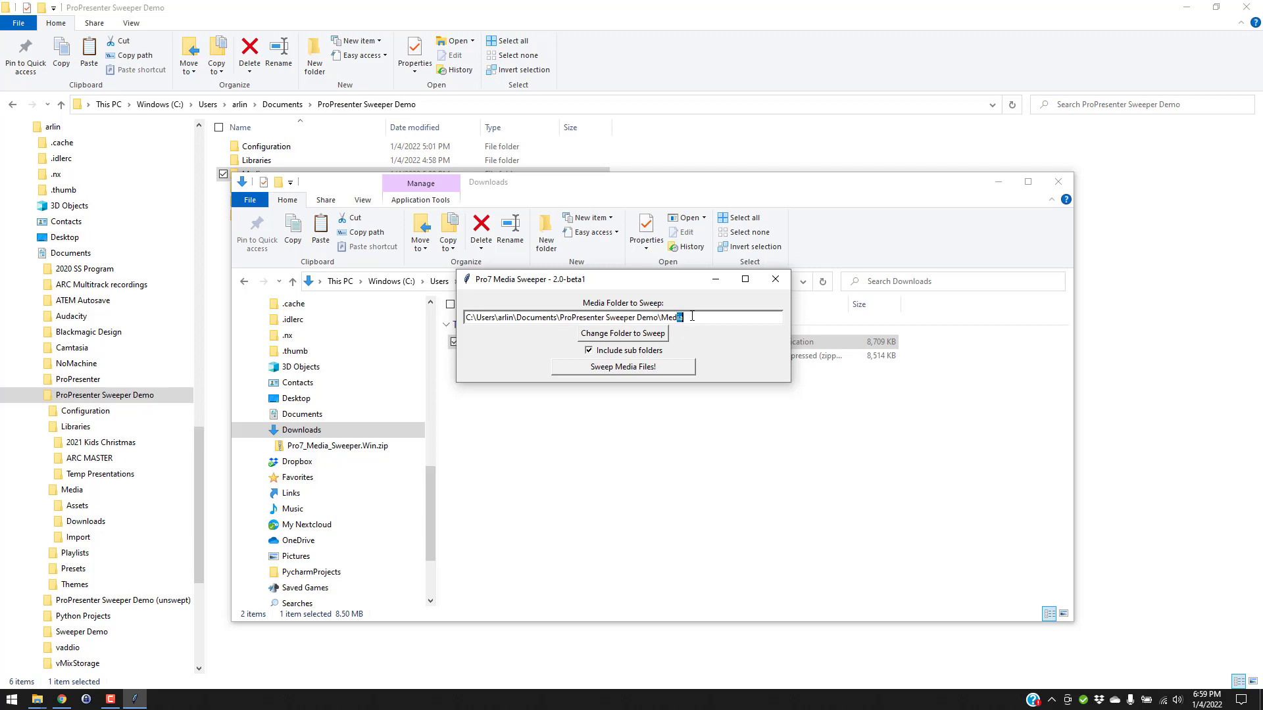
{"action": "left_click", "coordinate": [694, 319]}
{"action": "left_click", "coordinate": [634, 333]}
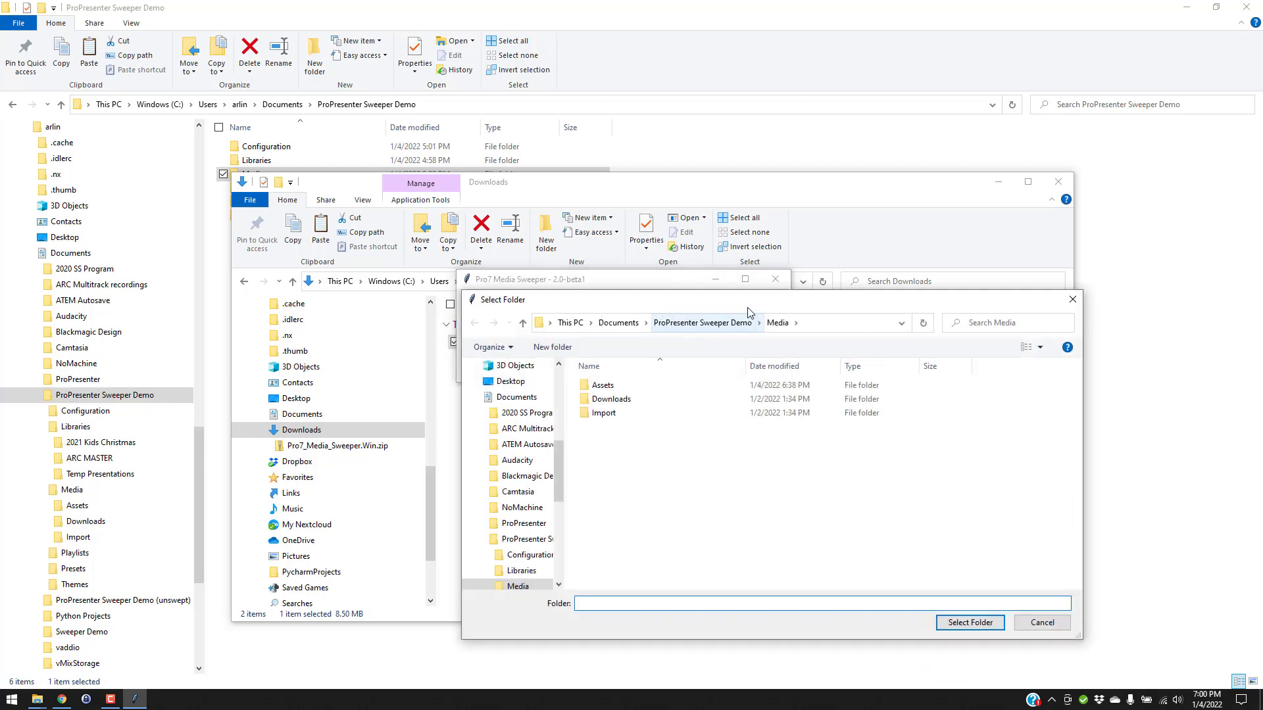
{"action": "left_click_drag", "start_coordinate": [748, 305], "coordinate": [641, 200]}
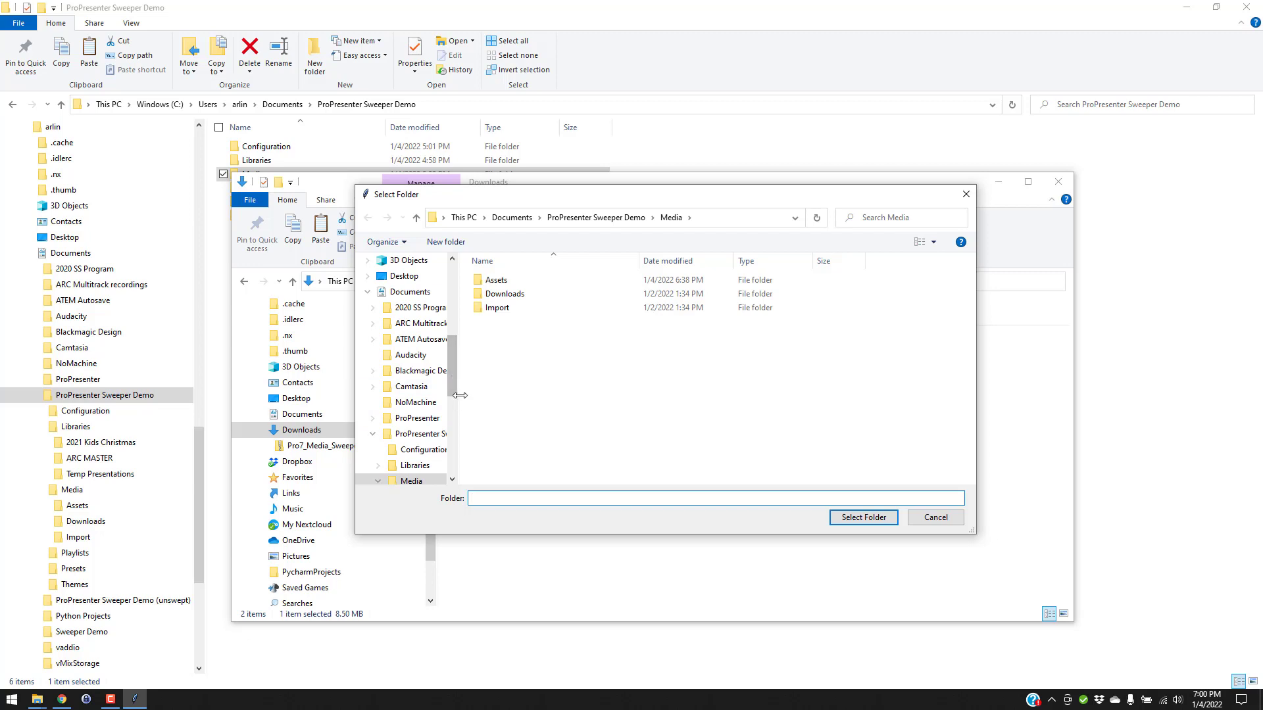
{"action": "scroll", "coordinate": [456, 402], "scroll_direction": "up", "scroll_amount": 2}
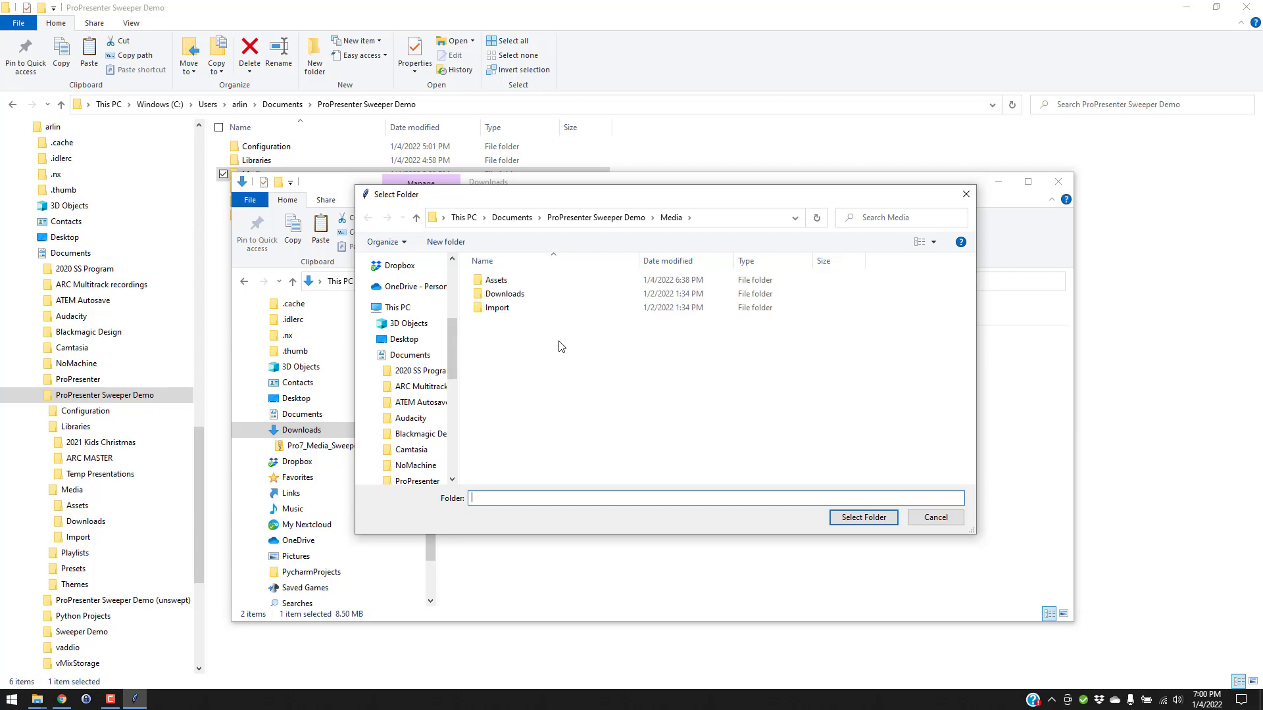
{"action": "left_click_drag", "start_coordinate": [717, 195], "coordinate": [763, 205]}
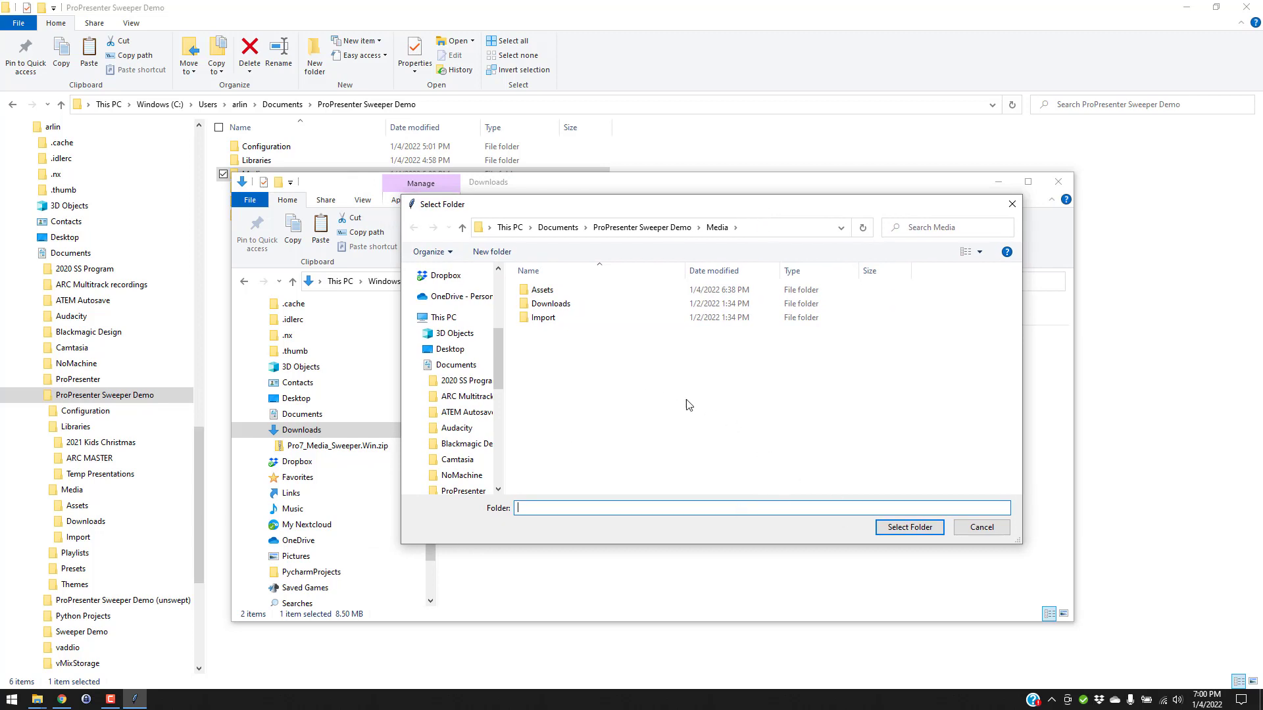
{"action": "left_click", "coordinate": [977, 527]}
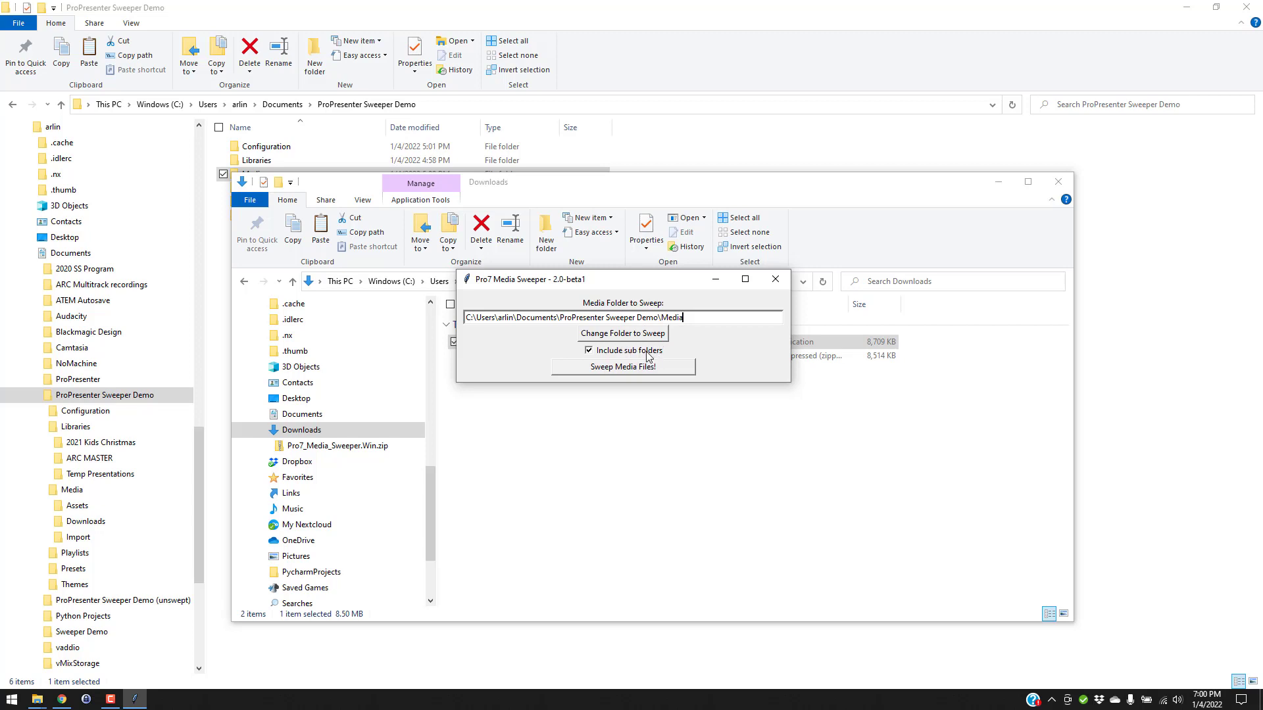
Check the Media folder path, then run Sweep Media Files! to move 97 unused files out
{"action": "double_click", "coordinate": [669, 317]}
{"action": "left_click", "coordinate": [705, 318]}
{"action": "left_click_drag", "start_coordinate": [661, 286], "coordinate": [659, 312]}
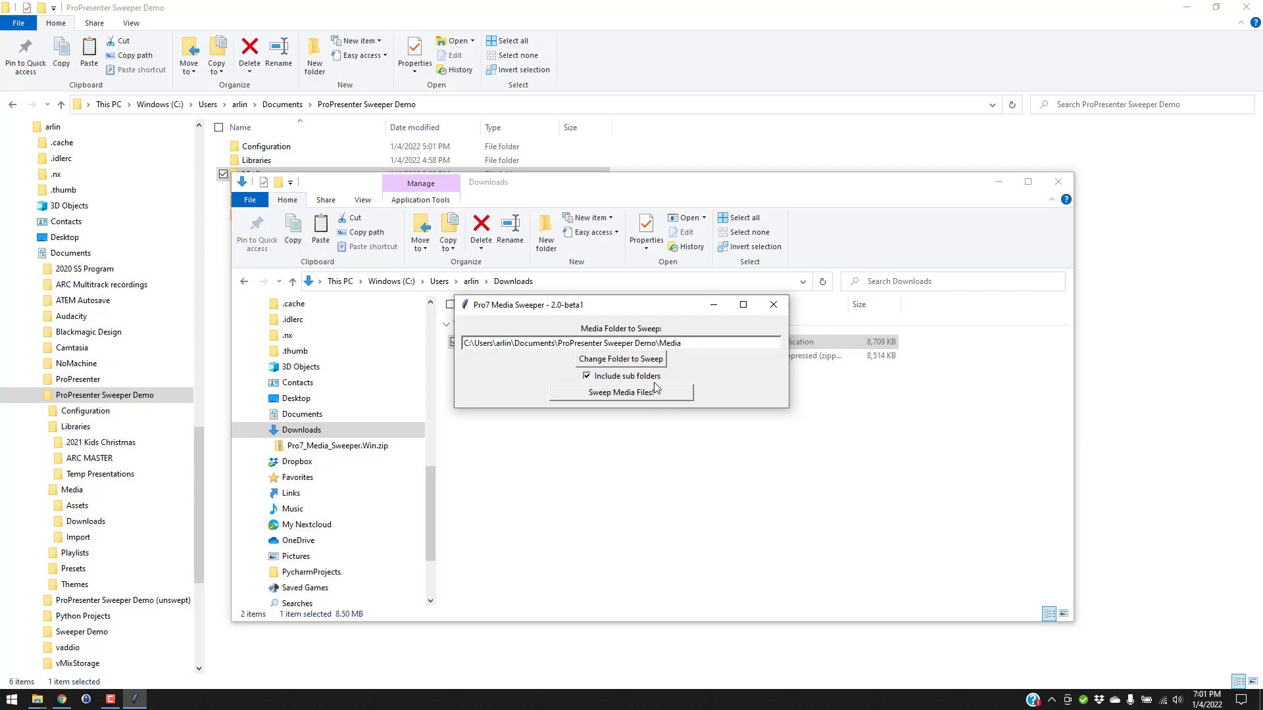
{"action": "left_click", "coordinate": [630, 393]}
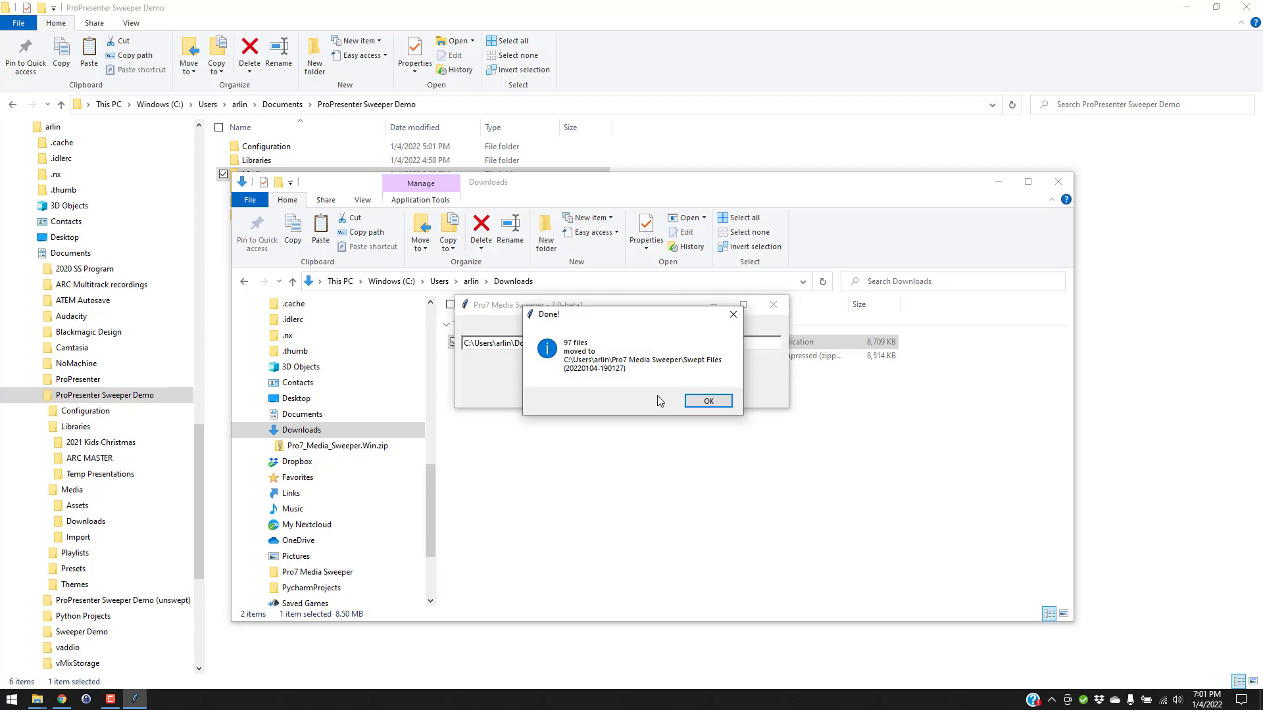
{"action": "left_click_drag", "start_coordinate": [657, 318], "coordinate": [640, 366]}
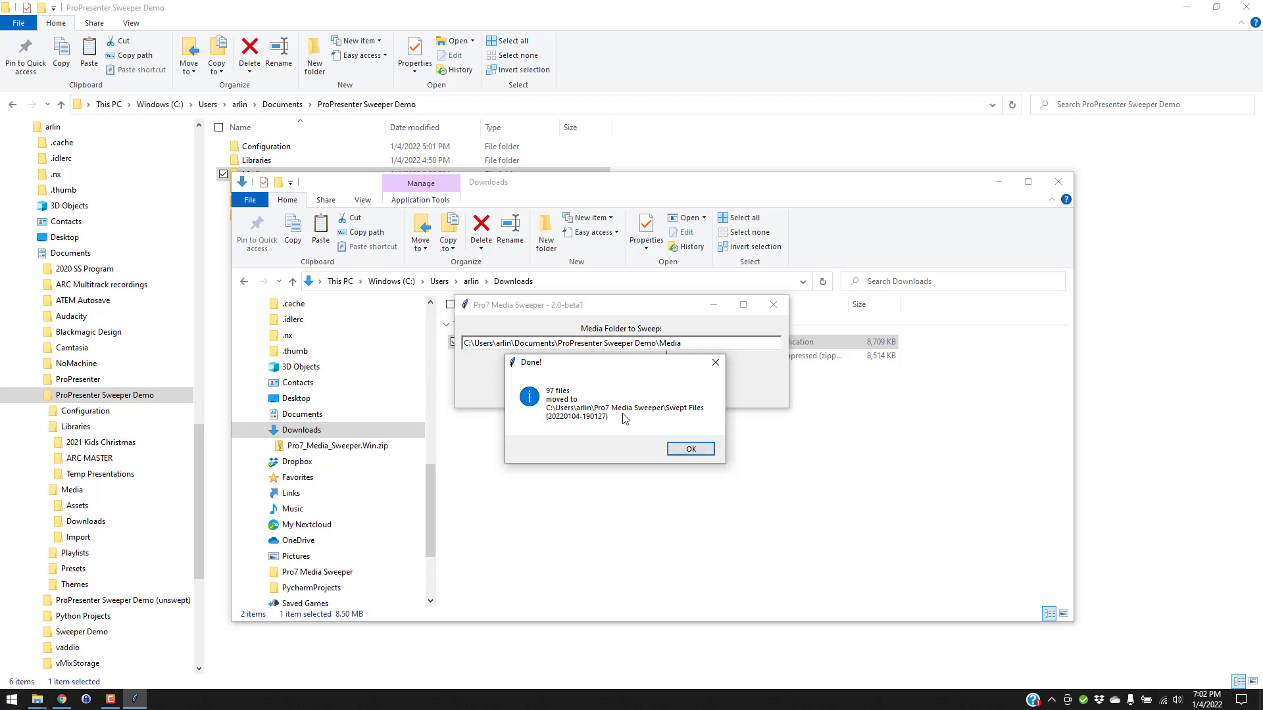
Dismiss Done!, then browse from the user's home folder into Pro7 Media Sweeper in File Explorer
{"action": "left_click", "coordinate": [689, 450]}
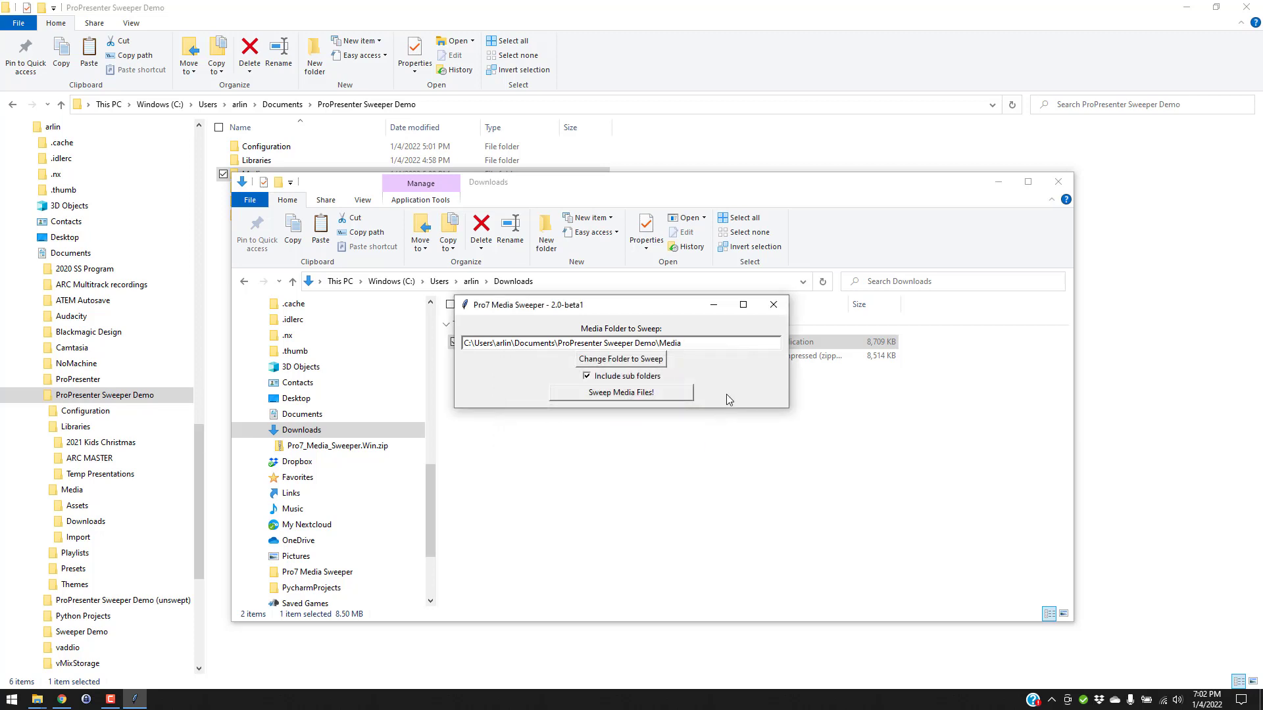
{"action": "left_click", "coordinate": [40, 701]}
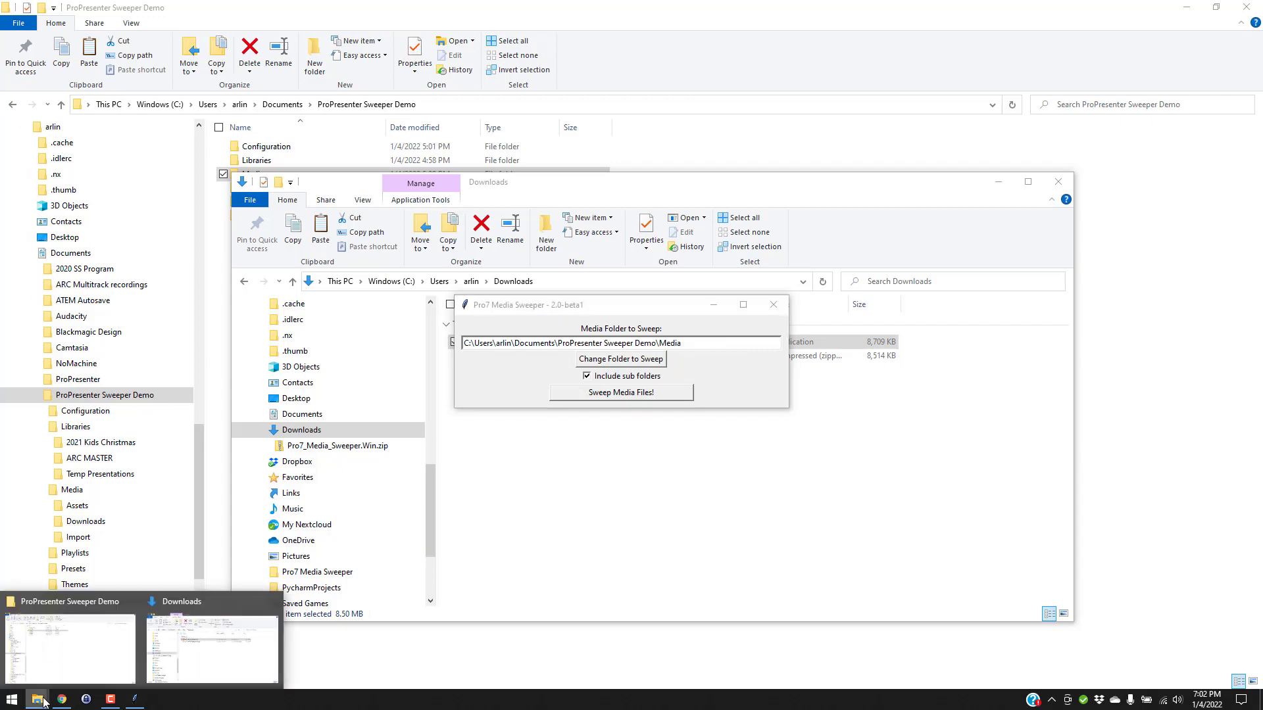
{"action": "mouse_move", "coordinate": [188, 646]}
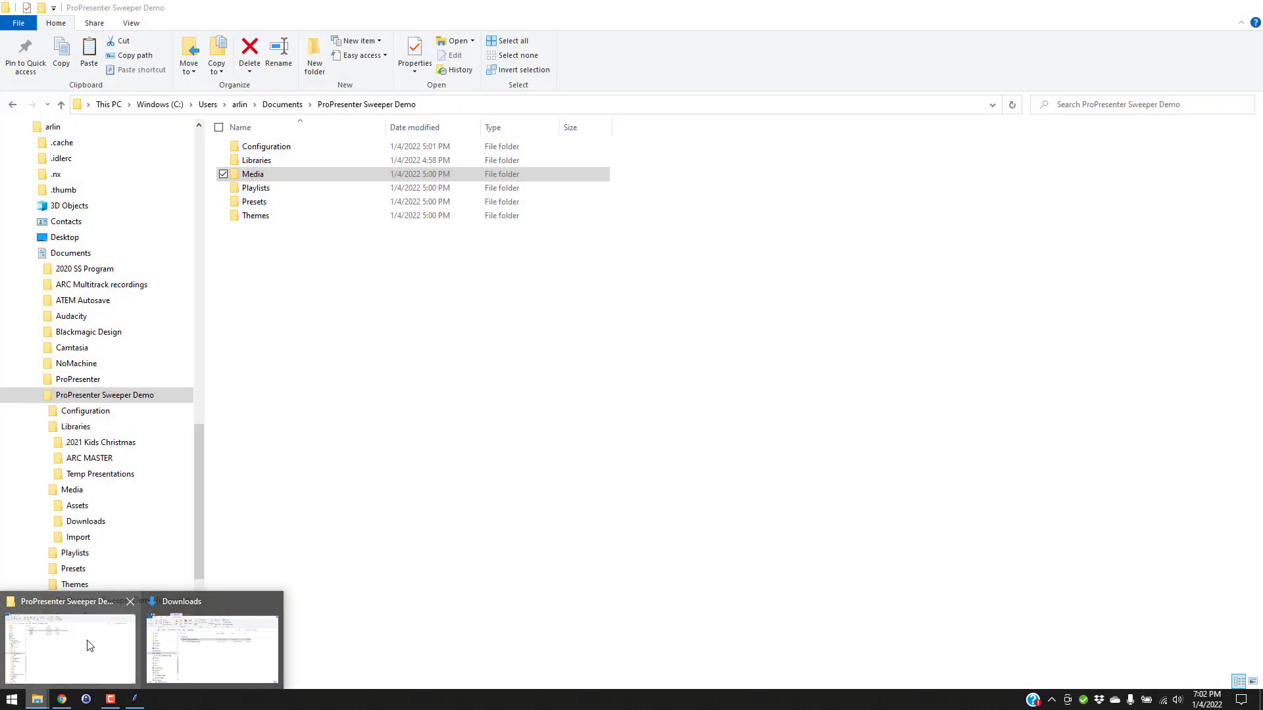
{"action": "left_click", "coordinate": [90, 646]}
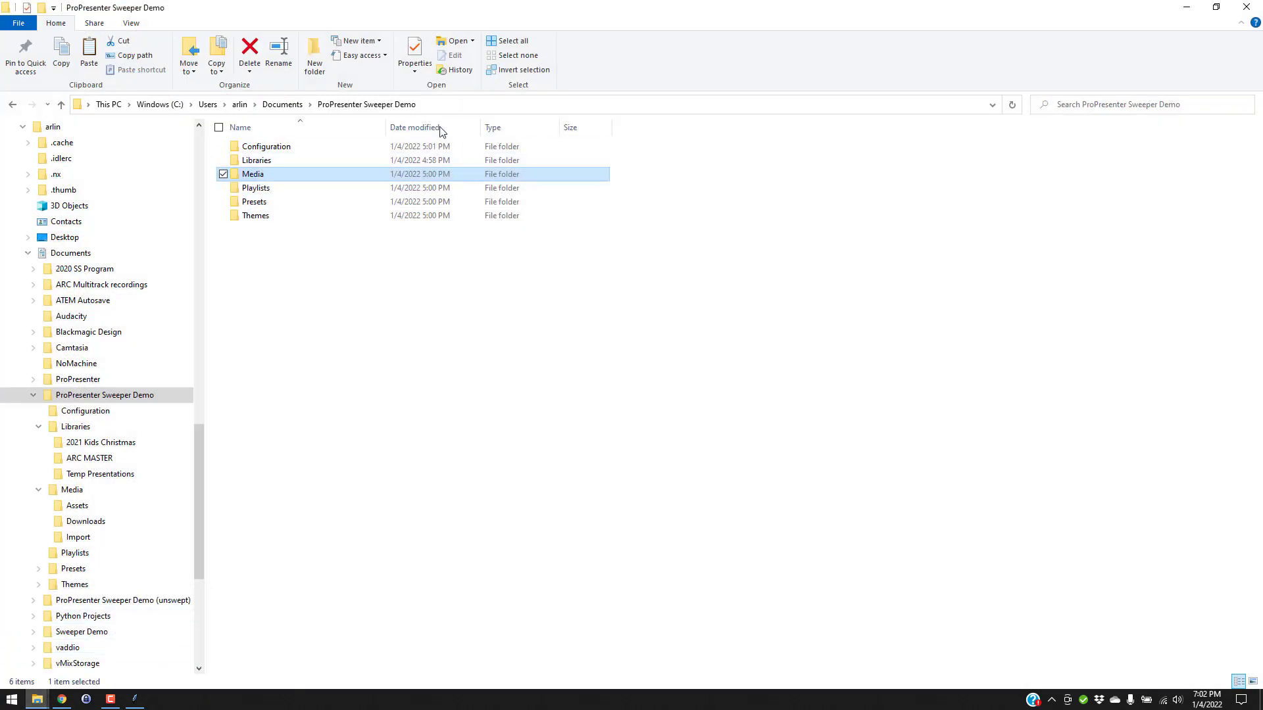
{"action": "left_click", "coordinate": [240, 104]}
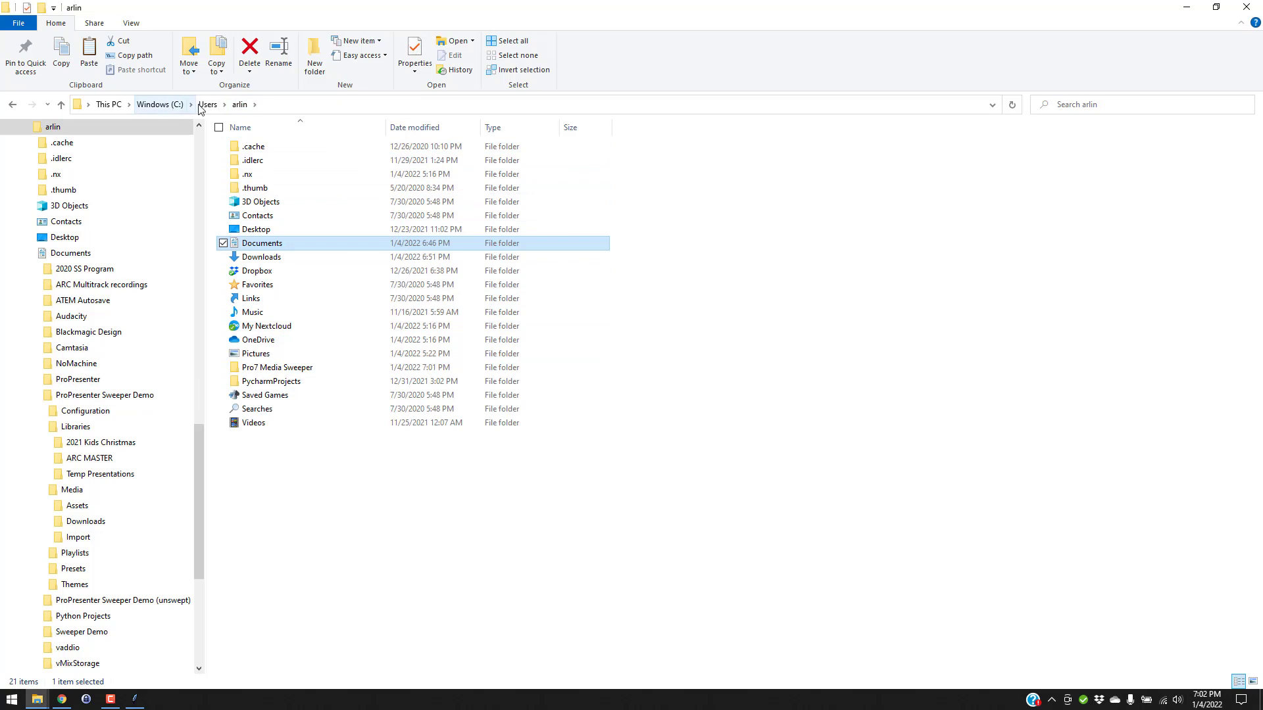
{"action": "double_click", "coordinate": [297, 370]}
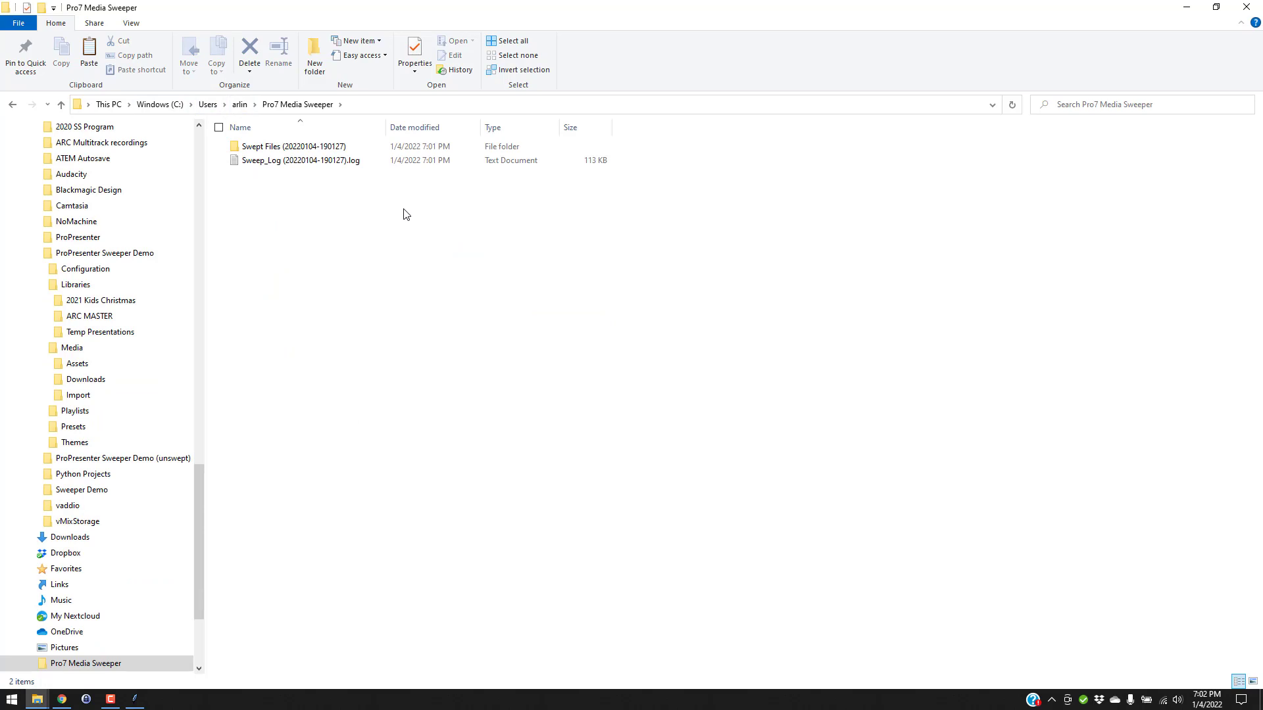
{"action": "left_click", "coordinate": [339, 162]}
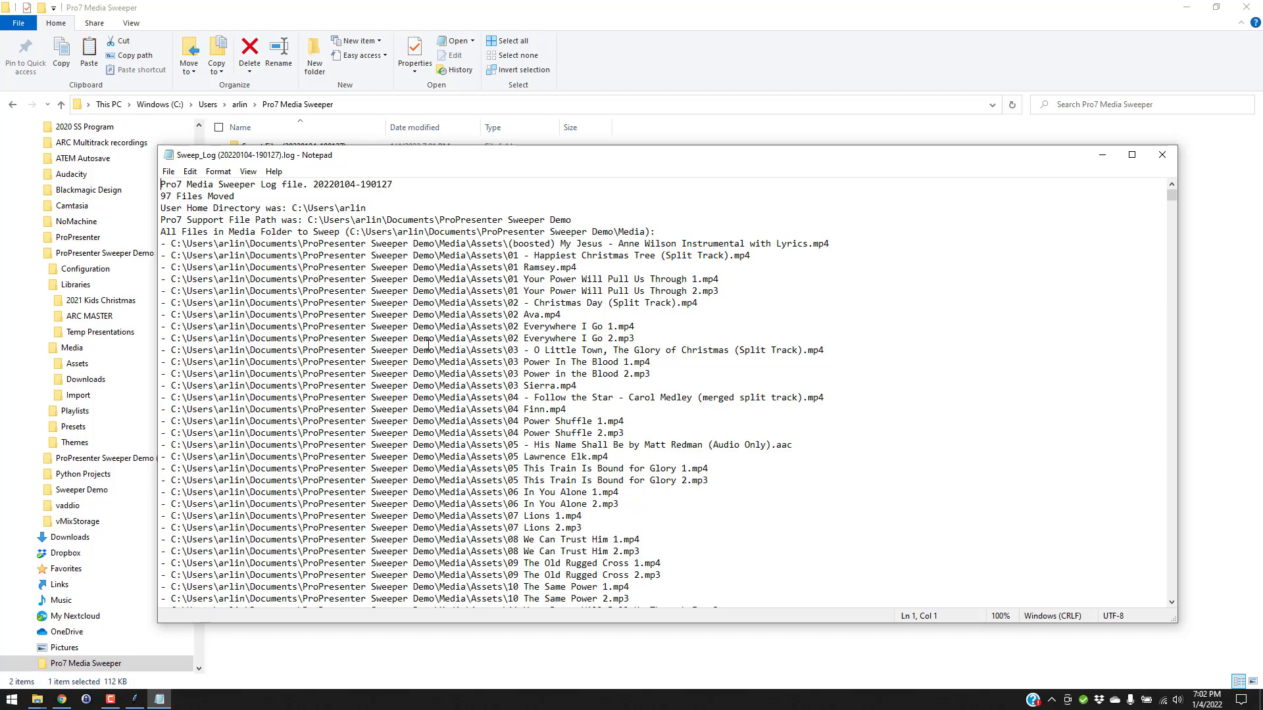
{"action": "scroll", "coordinate": [428, 345], "scroll_direction": "down", "scroll_amount": 4}
{"action": "scroll", "coordinate": [428, 345], "scroll_direction": "up", "scroll_amount": 4}
{"action": "left_click_drag", "start_coordinate": [173, 196], "coordinate": [312, 208]}
{"action": "left_click", "coordinate": [325, 208]}
{"action": "left_click_drag", "start_coordinate": [178, 220], "coordinate": [575, 217]}
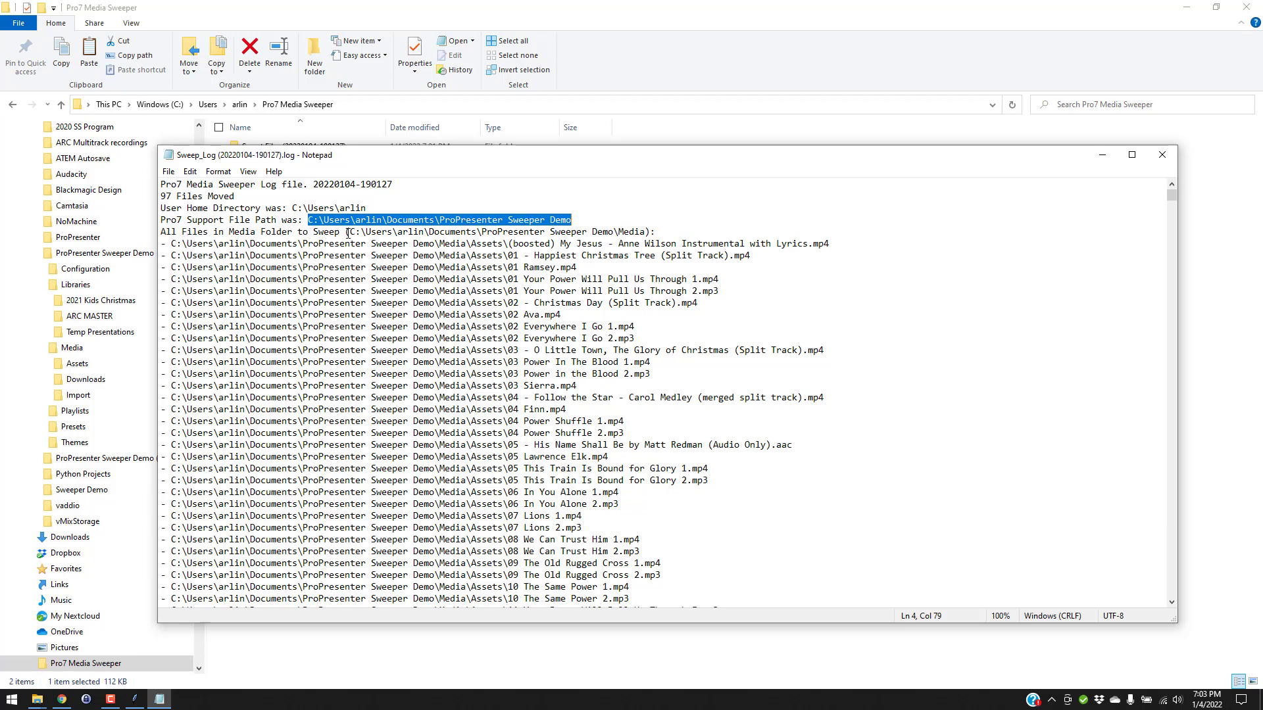
{"action": "left_click_drag", "start_coordinate": [350, 232], "coordinate": [652, 232]}
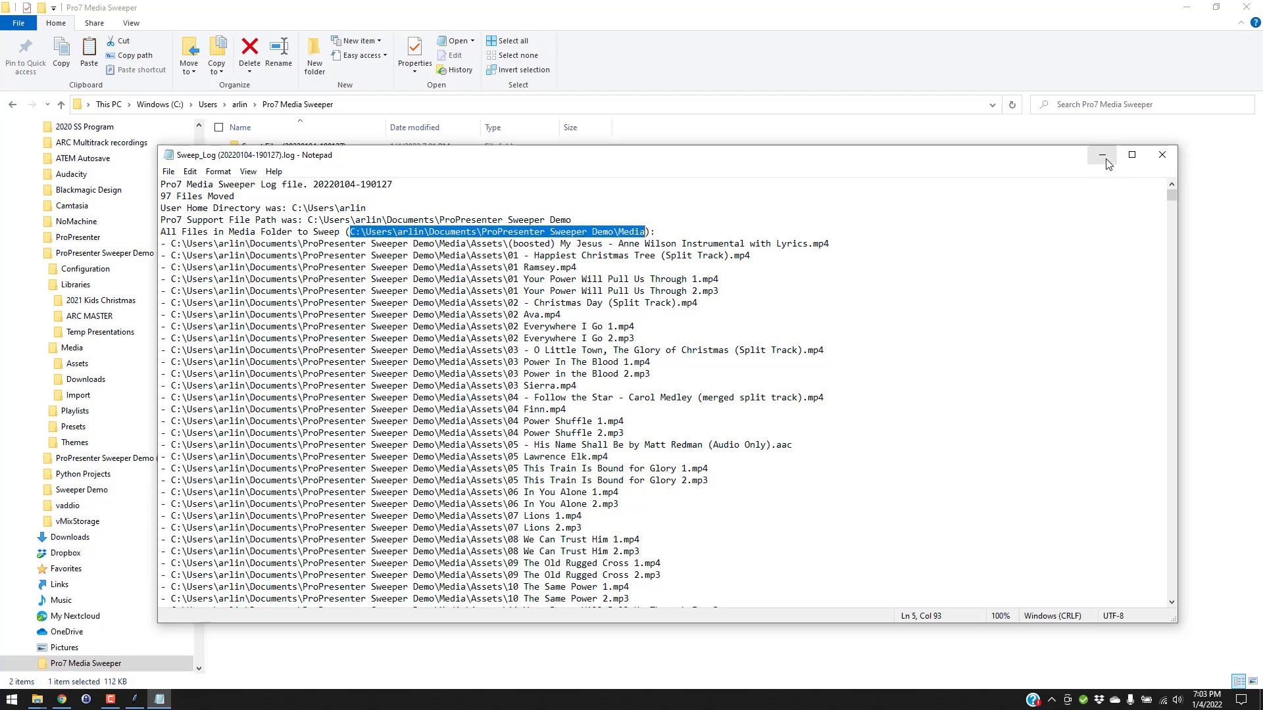
{"action": "left_click", "coordinate": [1162, 154]}
{"action": "left_click", "coordinate": [467, 248]}
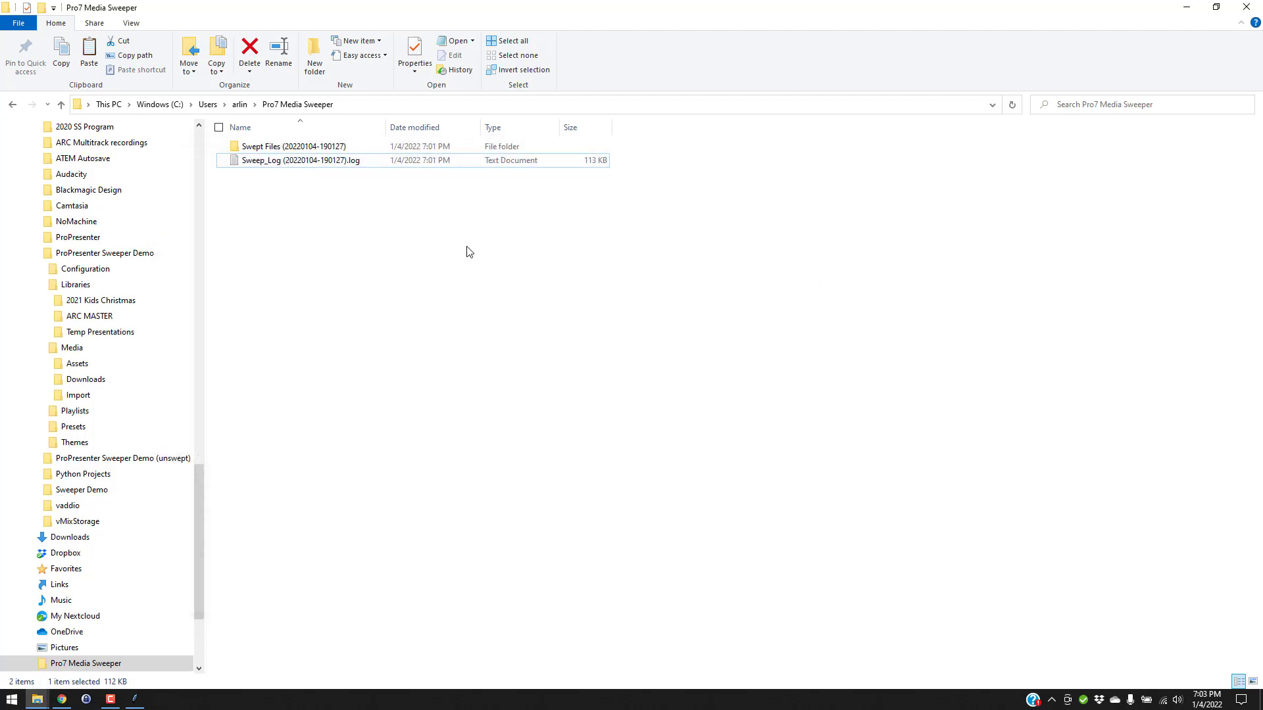
{"action": "double_click", "coordinate": [301, 147]}
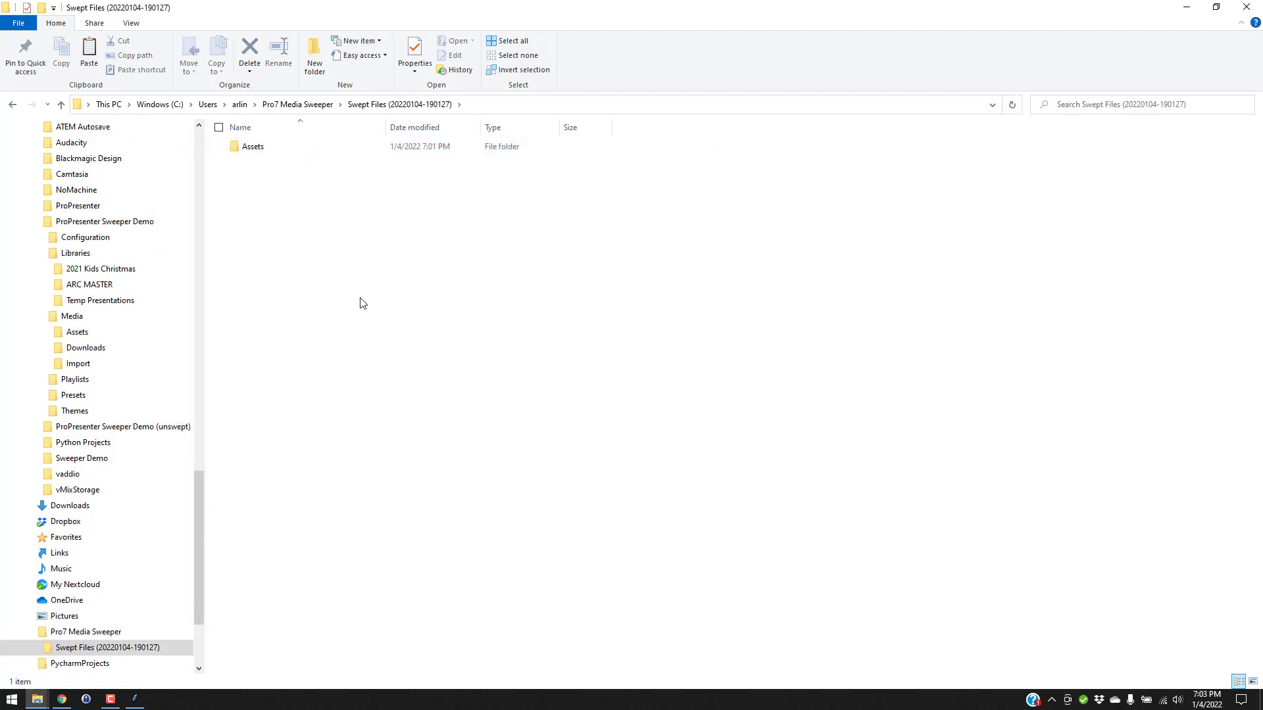
{"action": "left_click", "coordinate": [312, 105]}
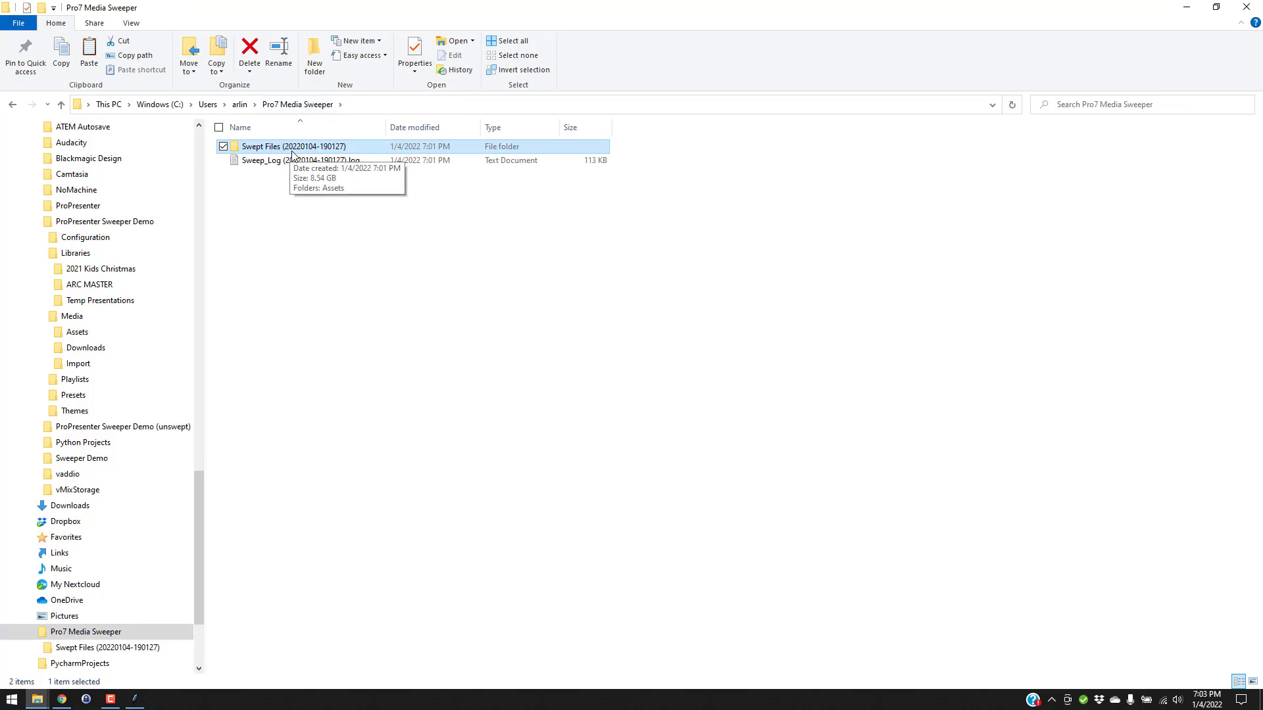
{"action": "double_click", "coordinate": [296, 149]}
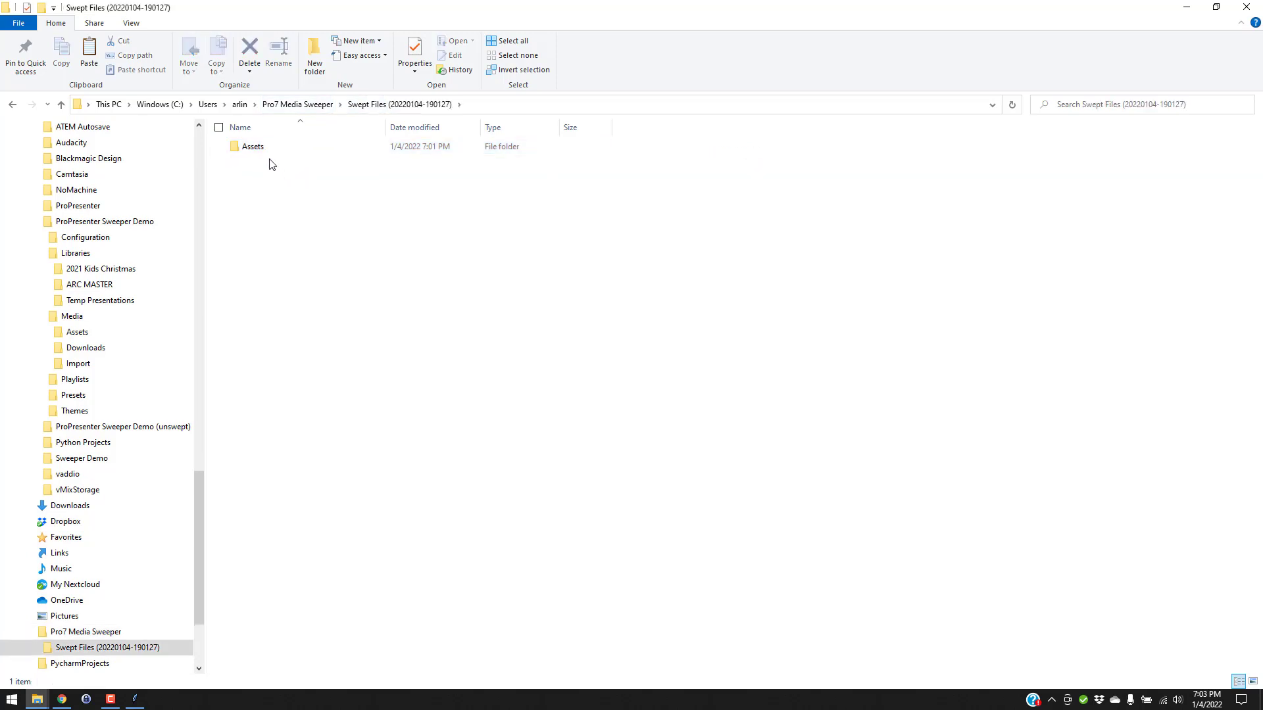
{"action": "mouse_move", "coordinate": [269, 156]}
{"action": "left_click", "coordinate": [253, 152]}
{"action": "double_click", "coordinate": [253, 151]}
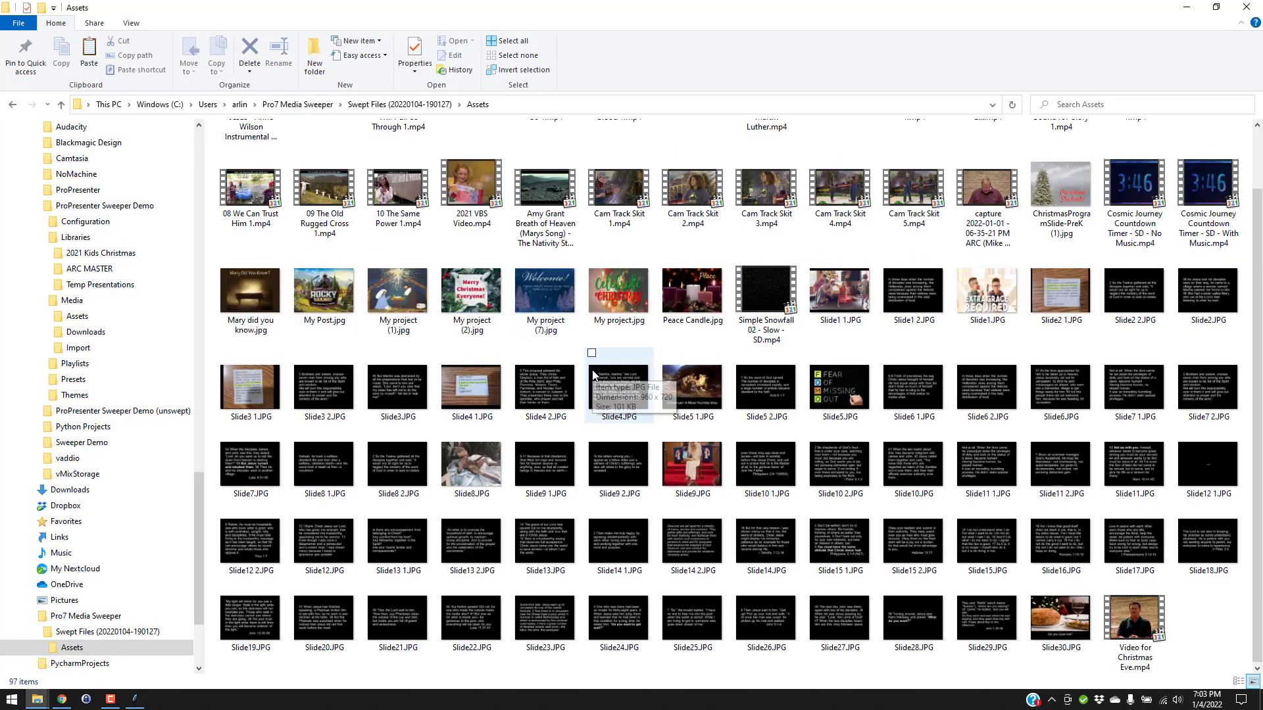
{"action": "scroll", "coordinate": [592, 372], "scroll_direction": "up", "scroll_amount": 1}
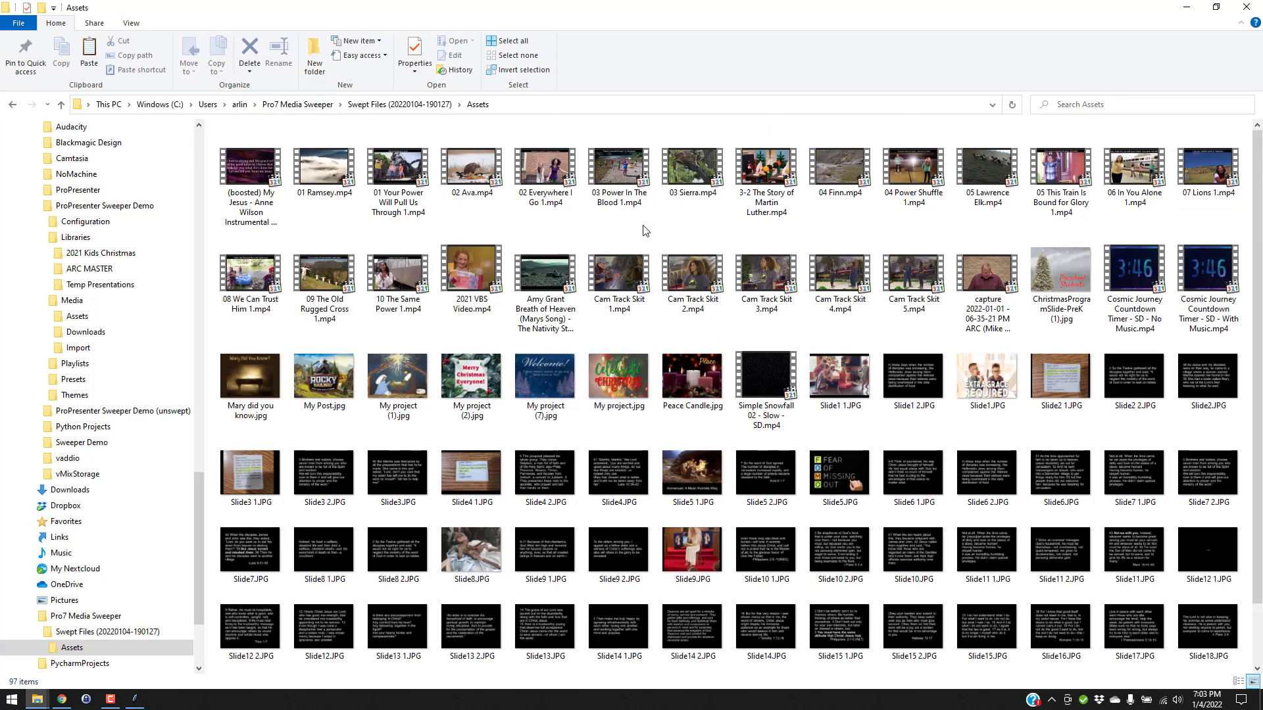
{"action": "left_click", "coordinate": [395, 105]}
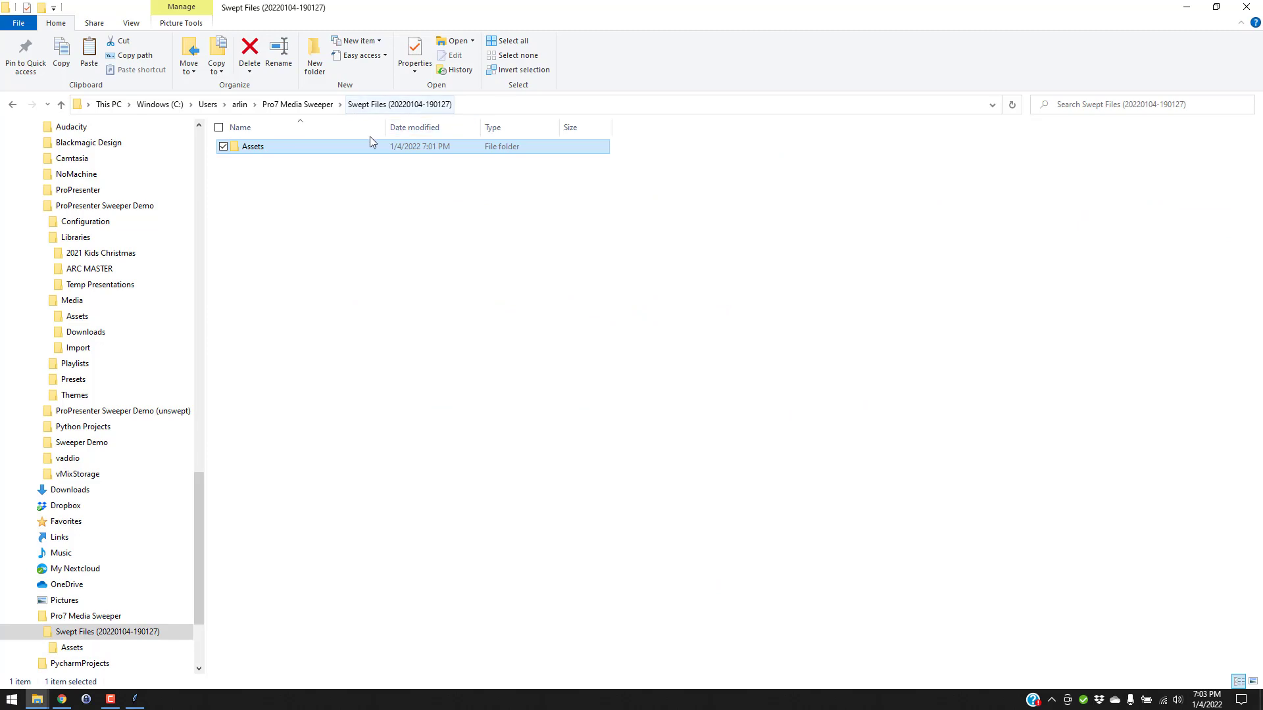
{"action": "left_click", "coordinate": [321, 105]}
{"action": "right_click", "coordinate": [301, 148]}
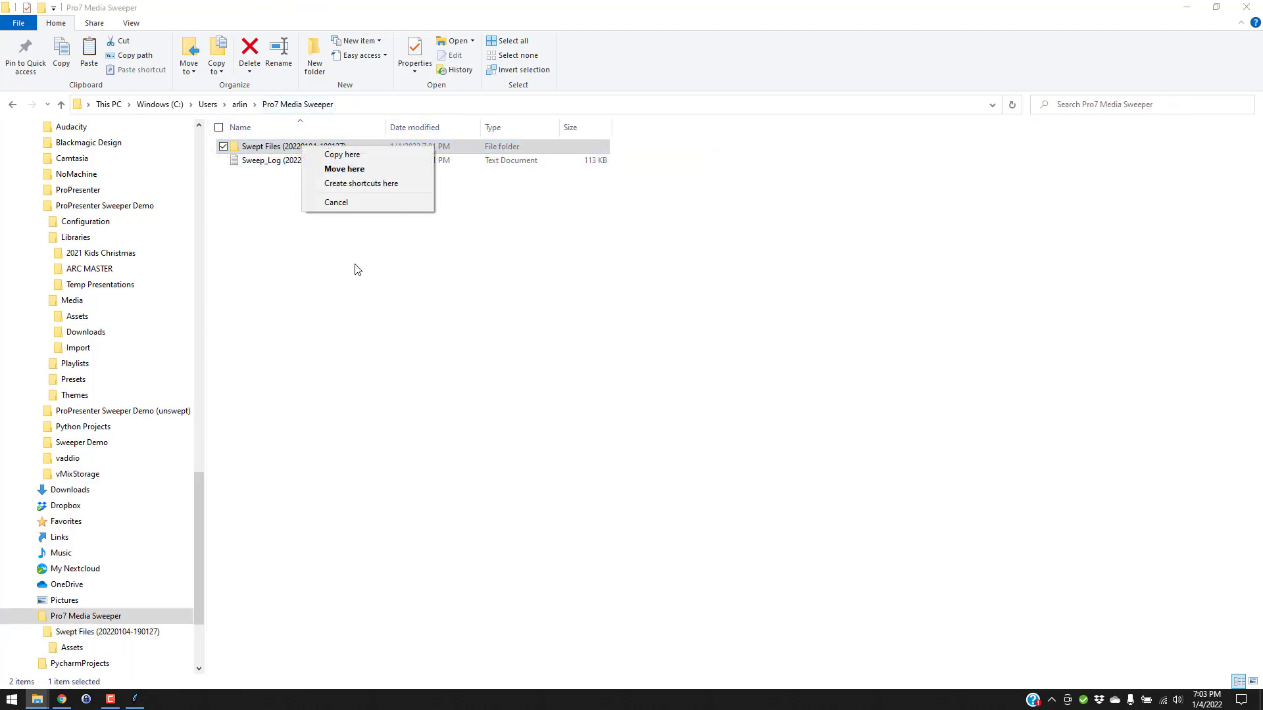
{"action": "left_click", "coordinate": [336, 202]}
{"action": "right_click", "coordinate": [313, 146]}
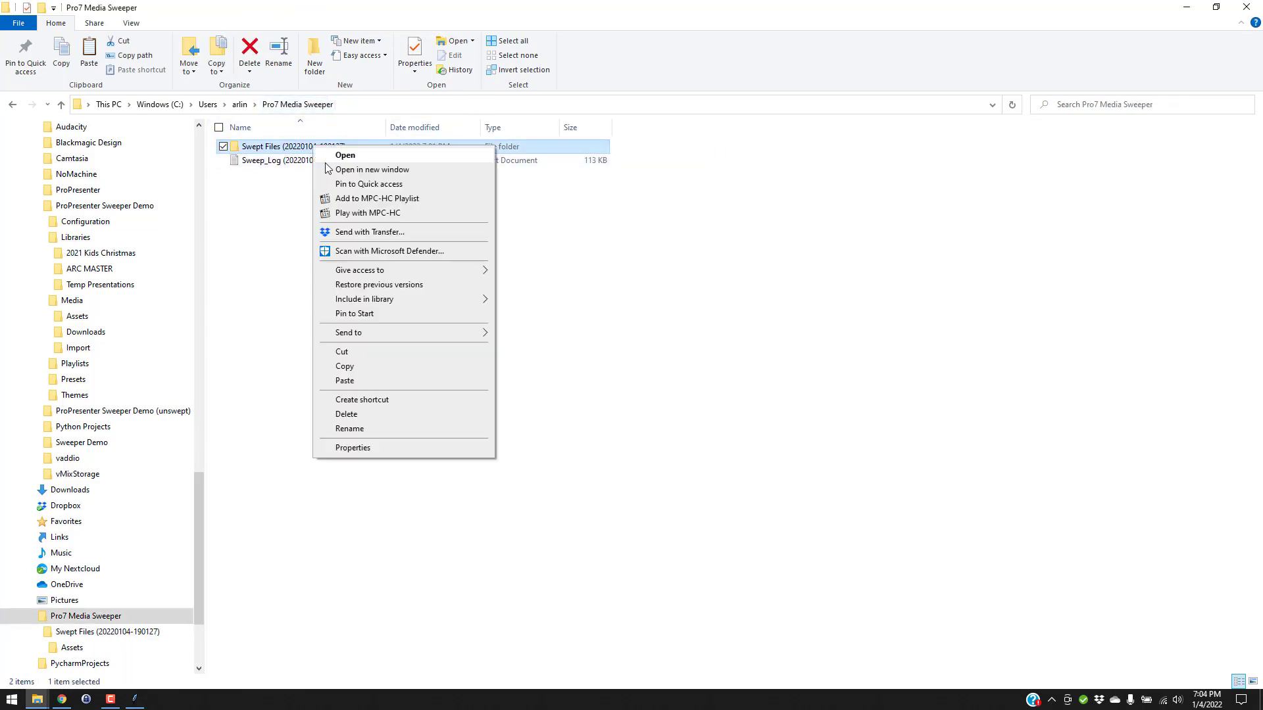
{"action": "left_click", "coordinate": [392, 448]}
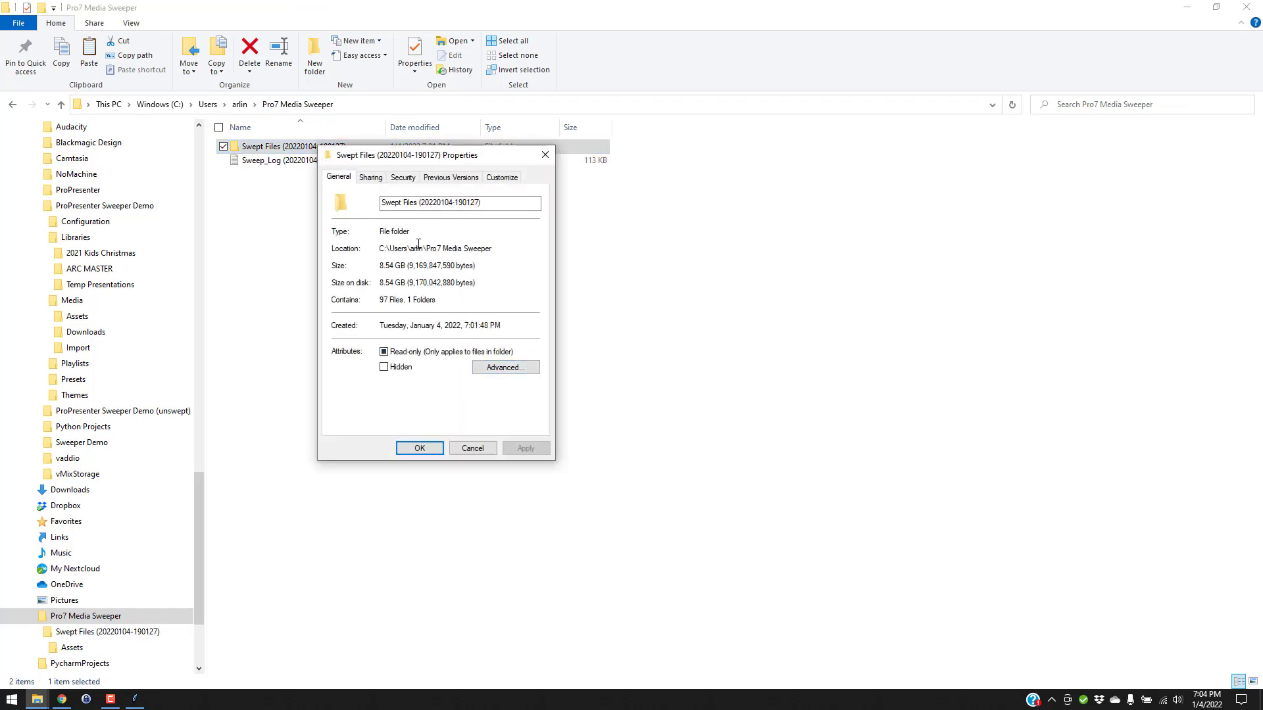
{"action": "left_click_drag", "start_coordinate": [454, 158], "coordinate": [522, 227]}
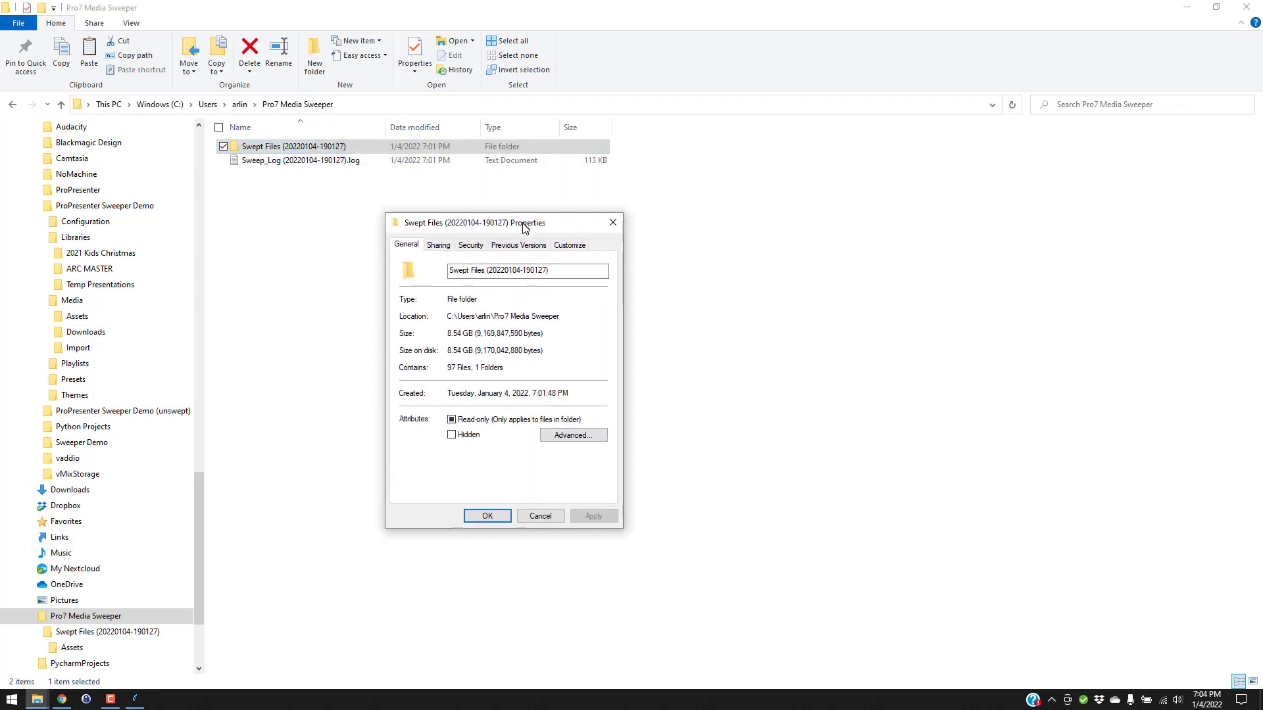
{"action": "left_click", "coordinate": [614, 225]}
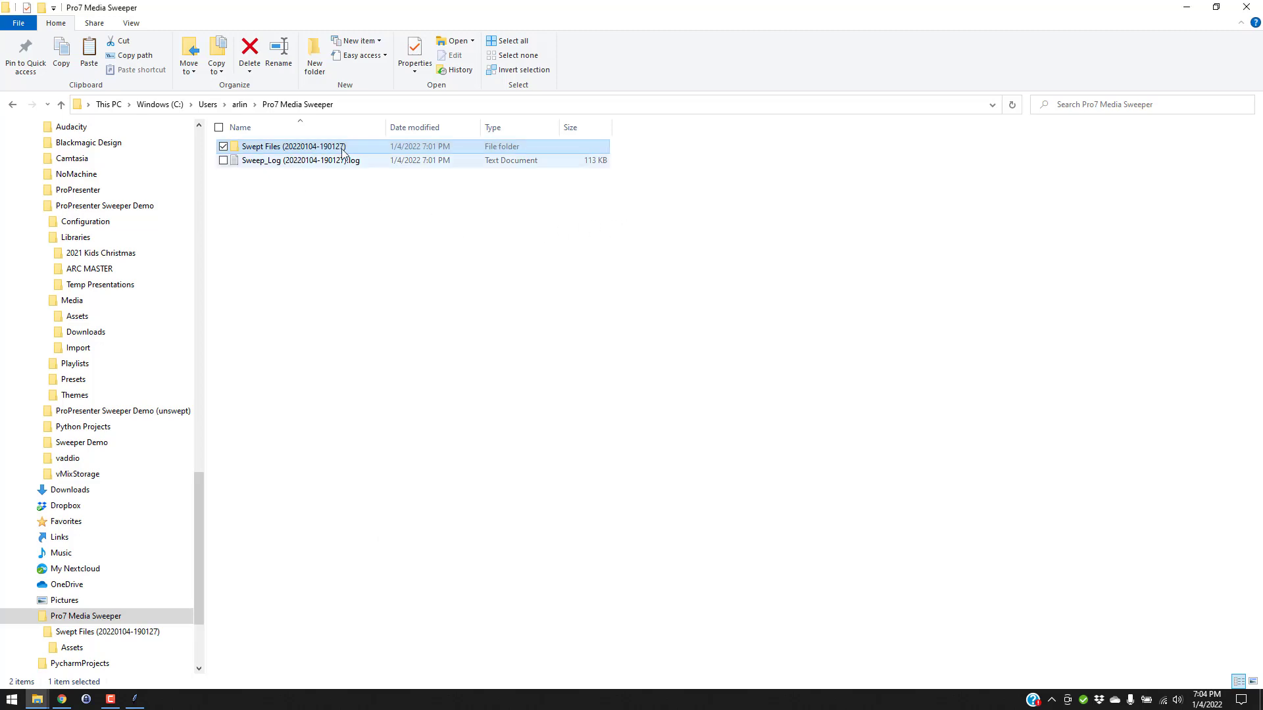
{"action": "double_click", "coordinate": [300, 146]}
{"action": "double_click", "coordinate": [269, 146]}
{"action": "left_click", "coordinate": [467, 266]}
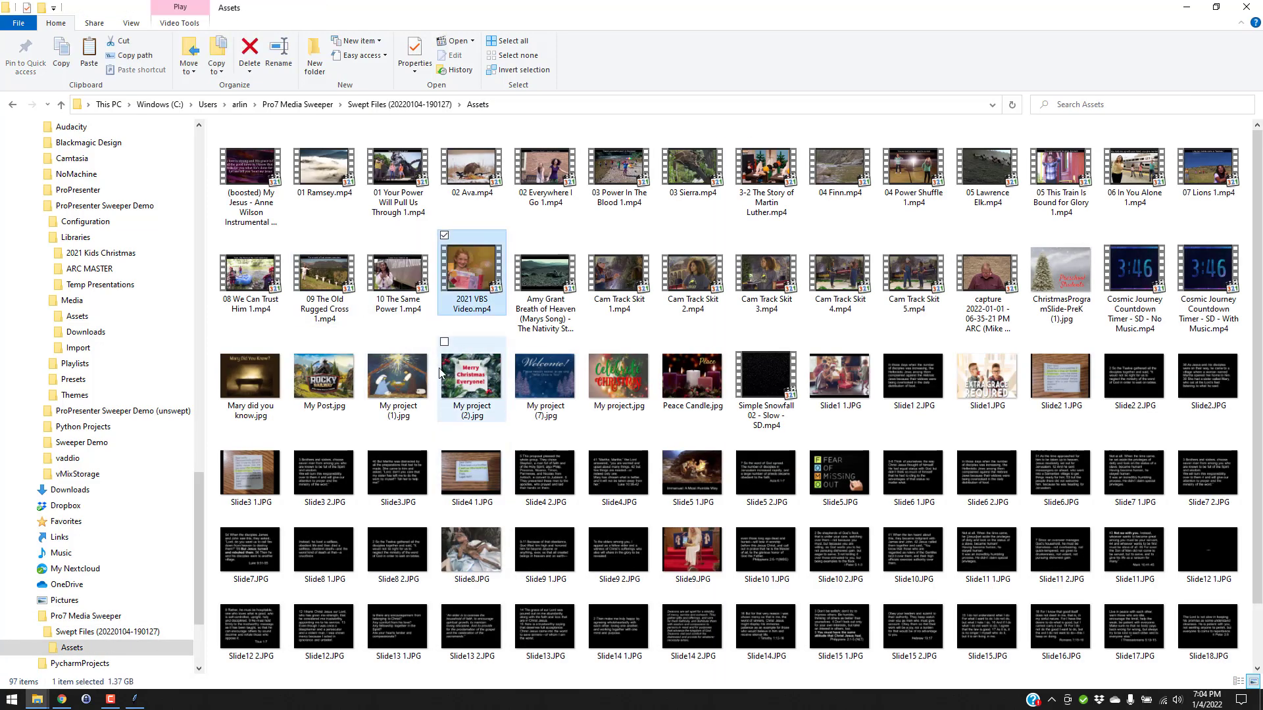
{"action": "left_click", "coordinate": [399, 104]}
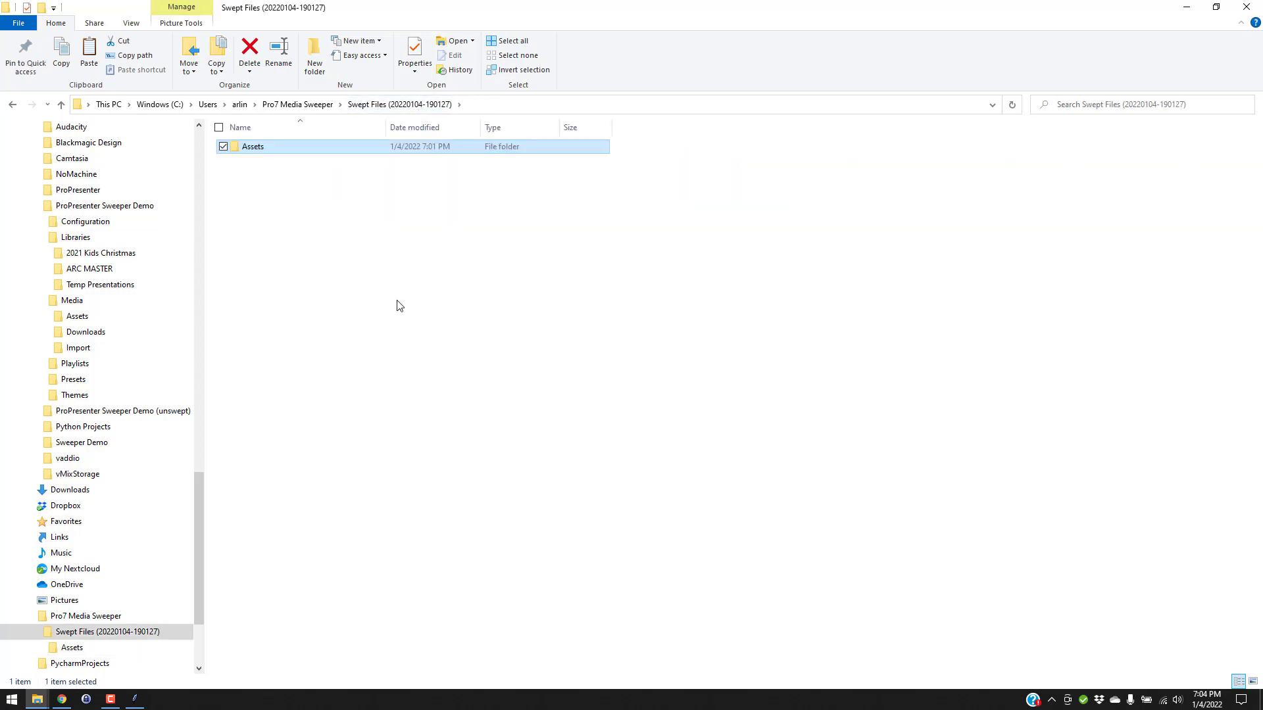
{"action": "left_click", "coordinate": [457, 224]}
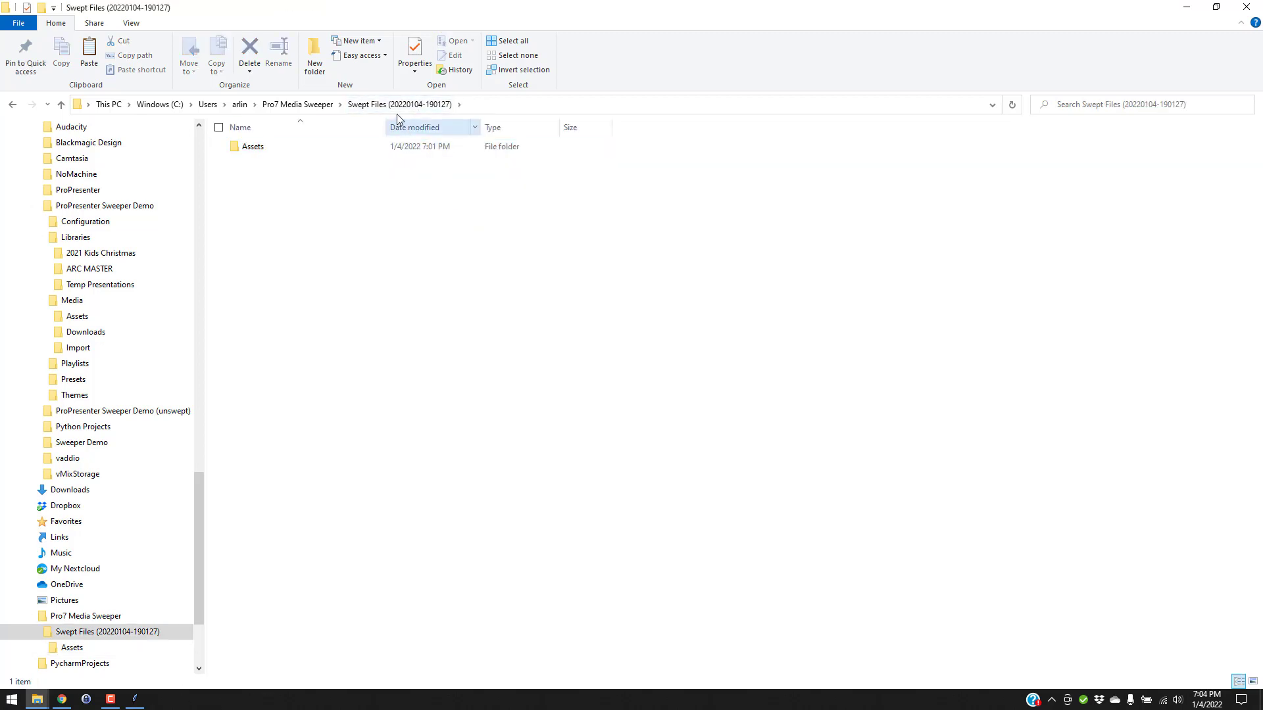
{"action": "left_click", "coordinate": [324, 106]}
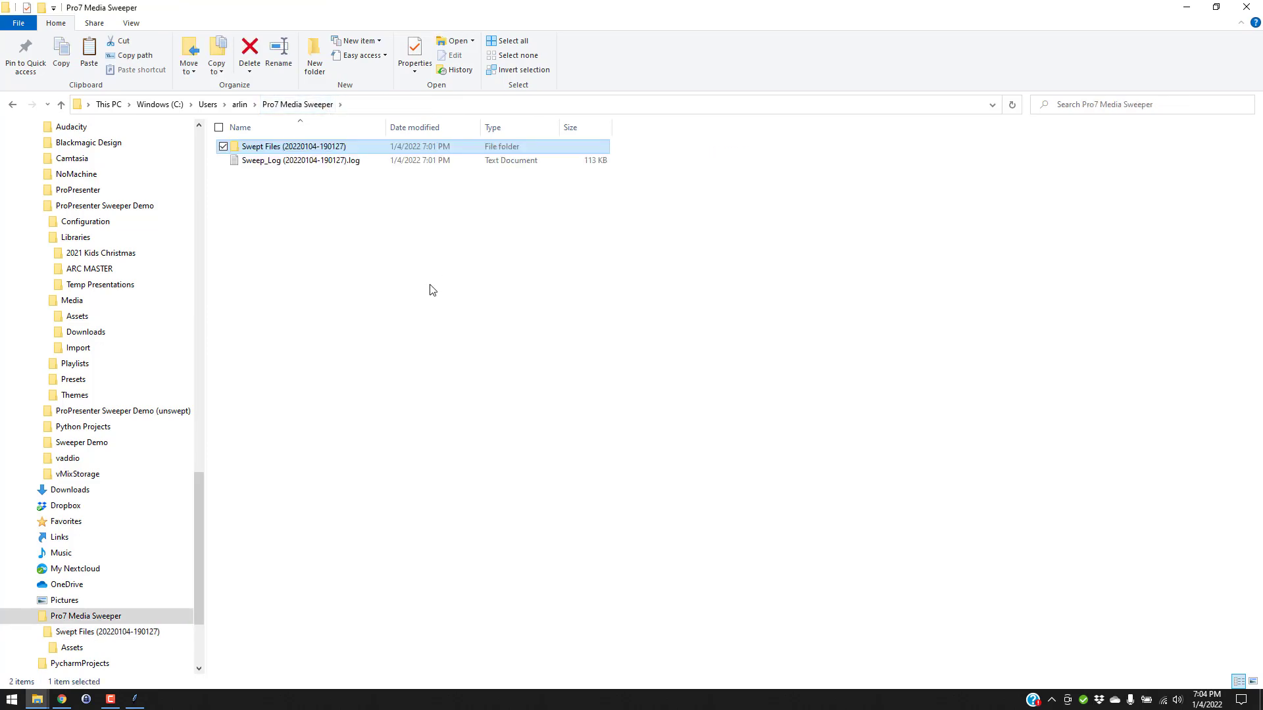
{"action": "left_click", "coordinate": [421, 267]}
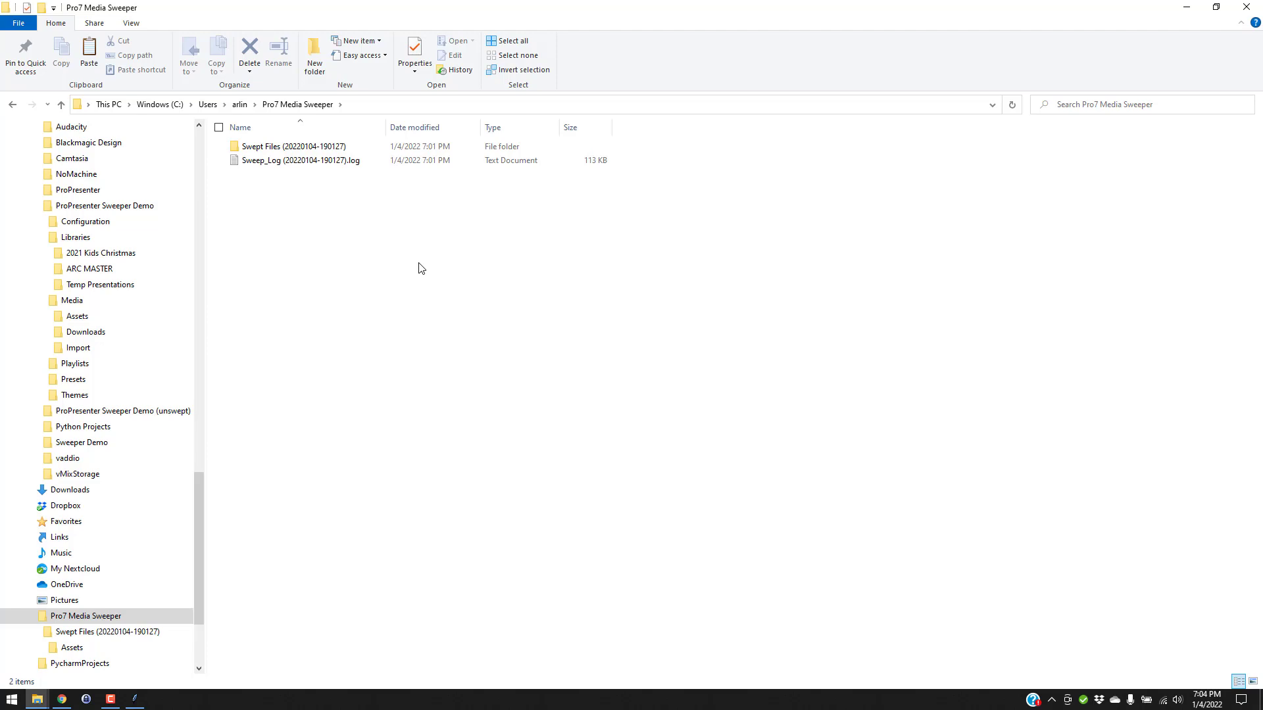
{"action": "double_click", "coordinate": [341, 152]}
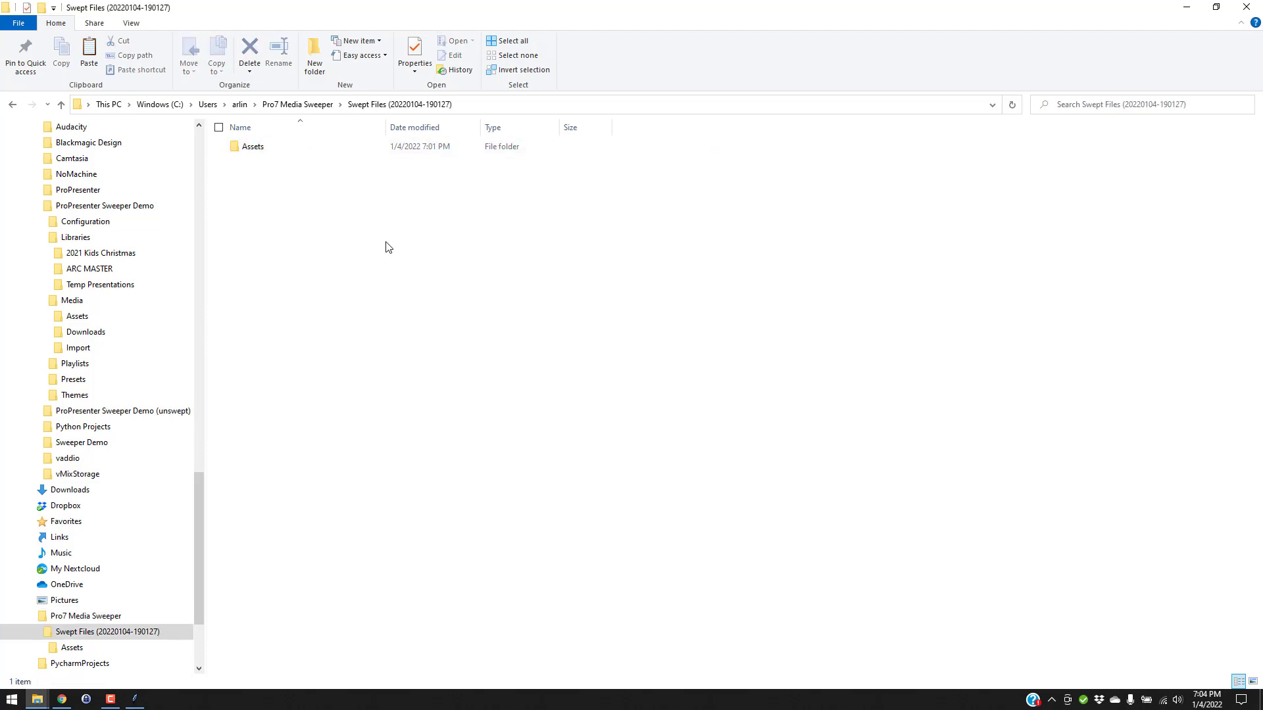
{"action": "left_click", "coordinate": [312, 105]}
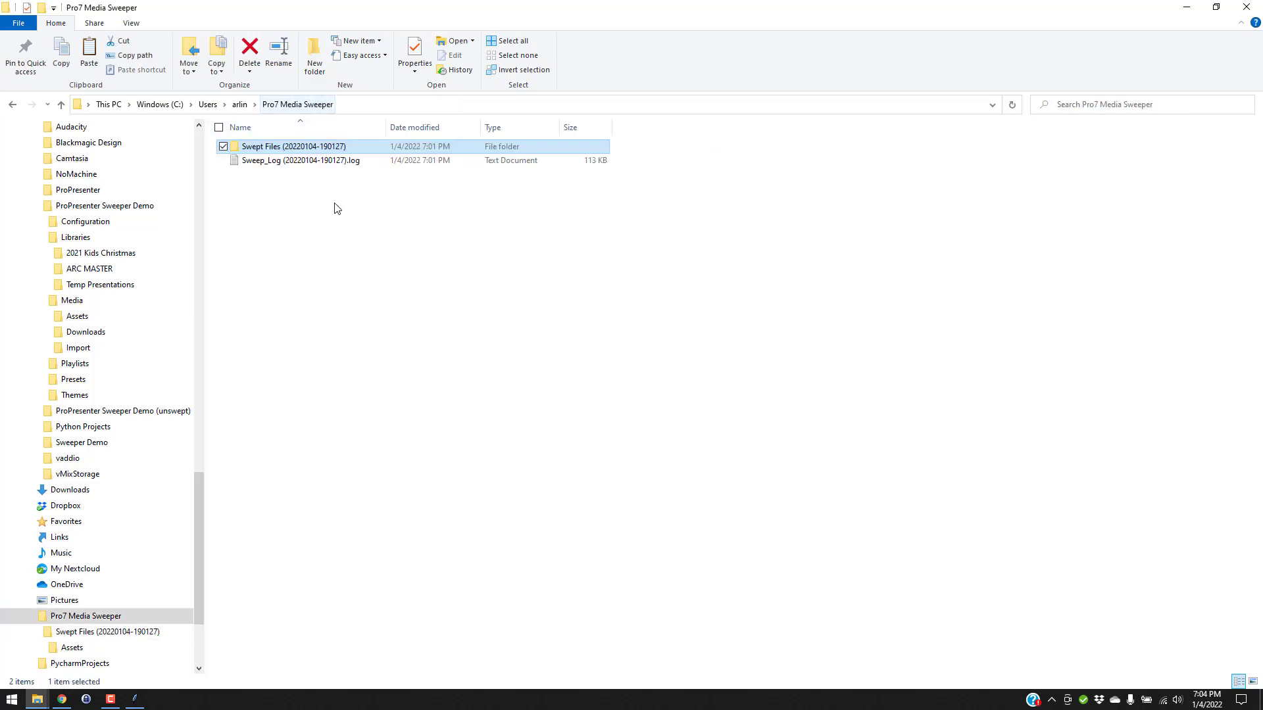
{"action": "double_click", "coordinate": [292, 150]}
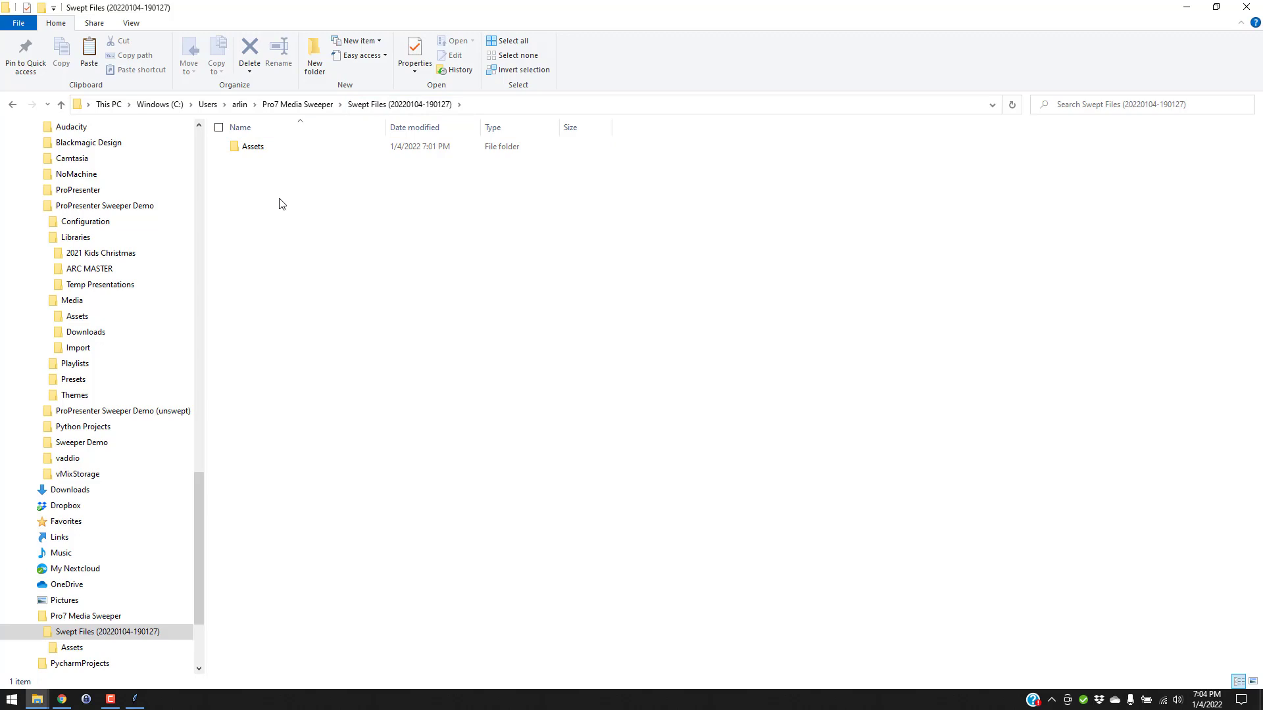
{"action": "key", "text": "ctrl+a"}
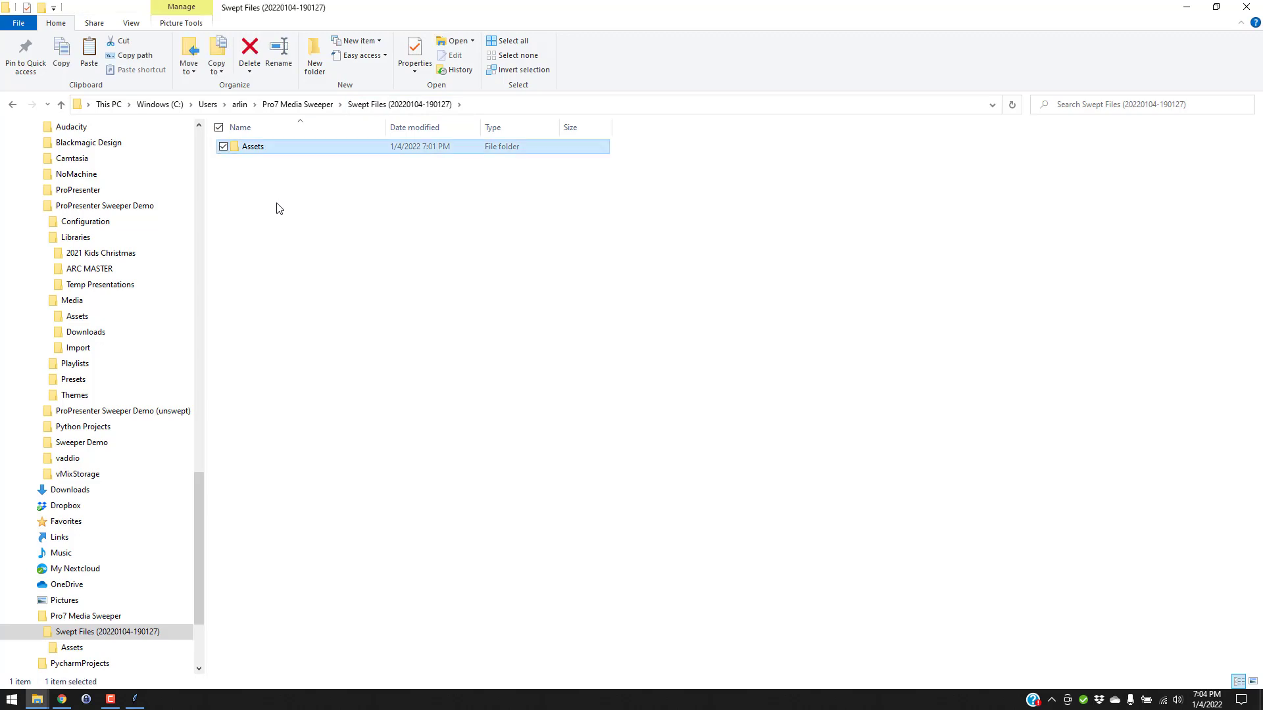
{"action": "right_click", "coordinate": [259, 152]}
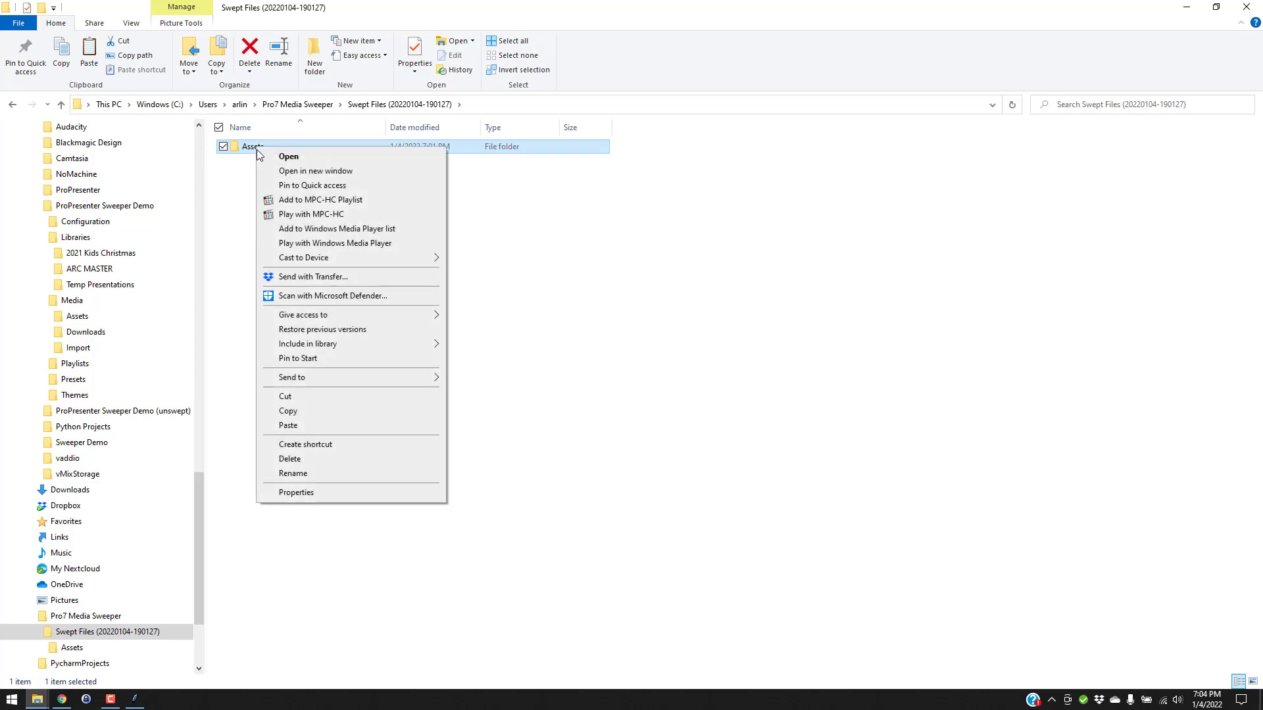
{"action": "left_click", "coordinate": [325, 397]}
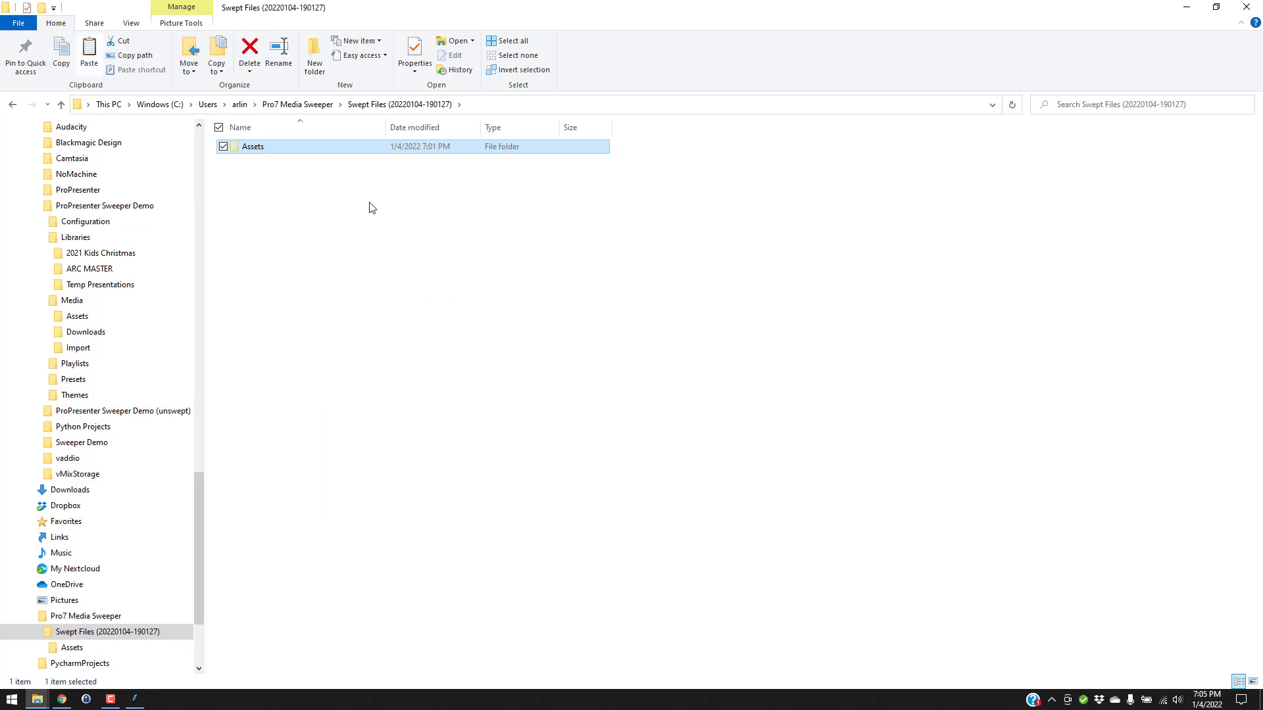
{"action": "scroll", "coordinate": [198, 497], "scroll_direction": "up", "scroll_amount": 1}
{"action": "left_click_drag", "start_coordinate": [196, 498], "coordinate": [196, 478]}
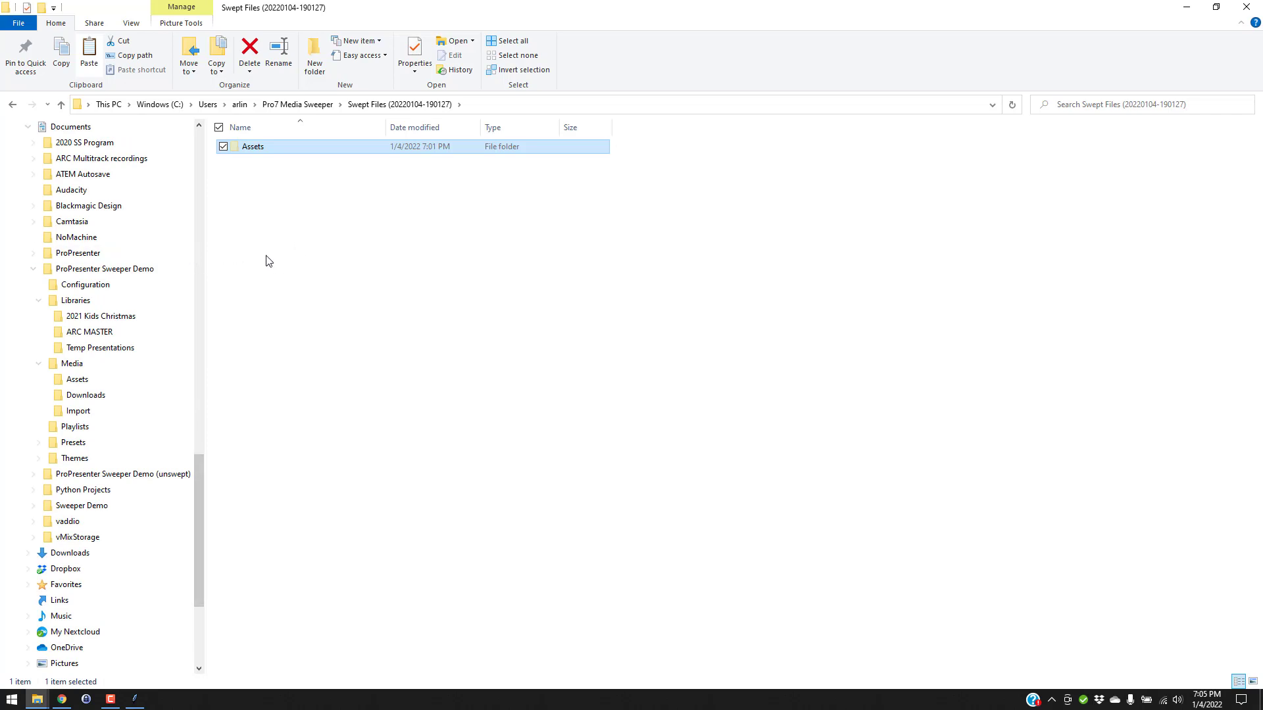
Open Sweep_Log, highlight the original ProPresenter Sweeper Demo path, and close the log
{"action": "left_click", "coordinate": [323, 106]}
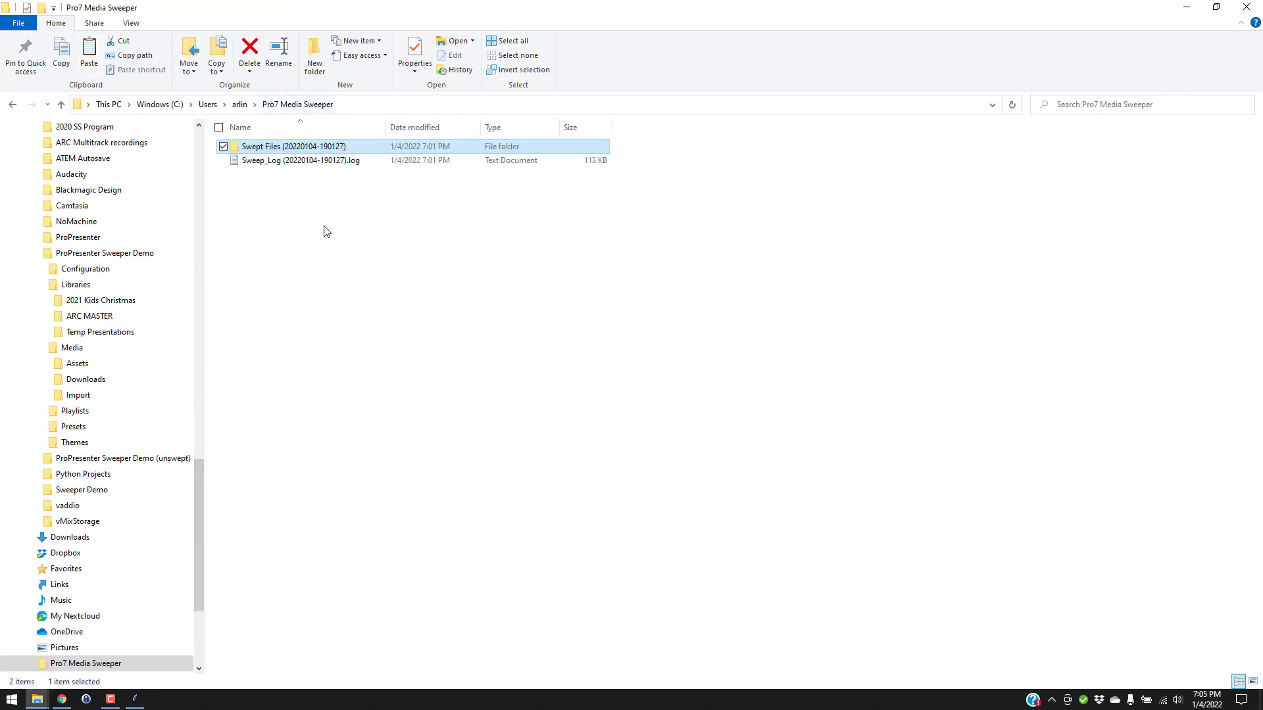
{"action": "double_click", "coordinate": [319, 161]}
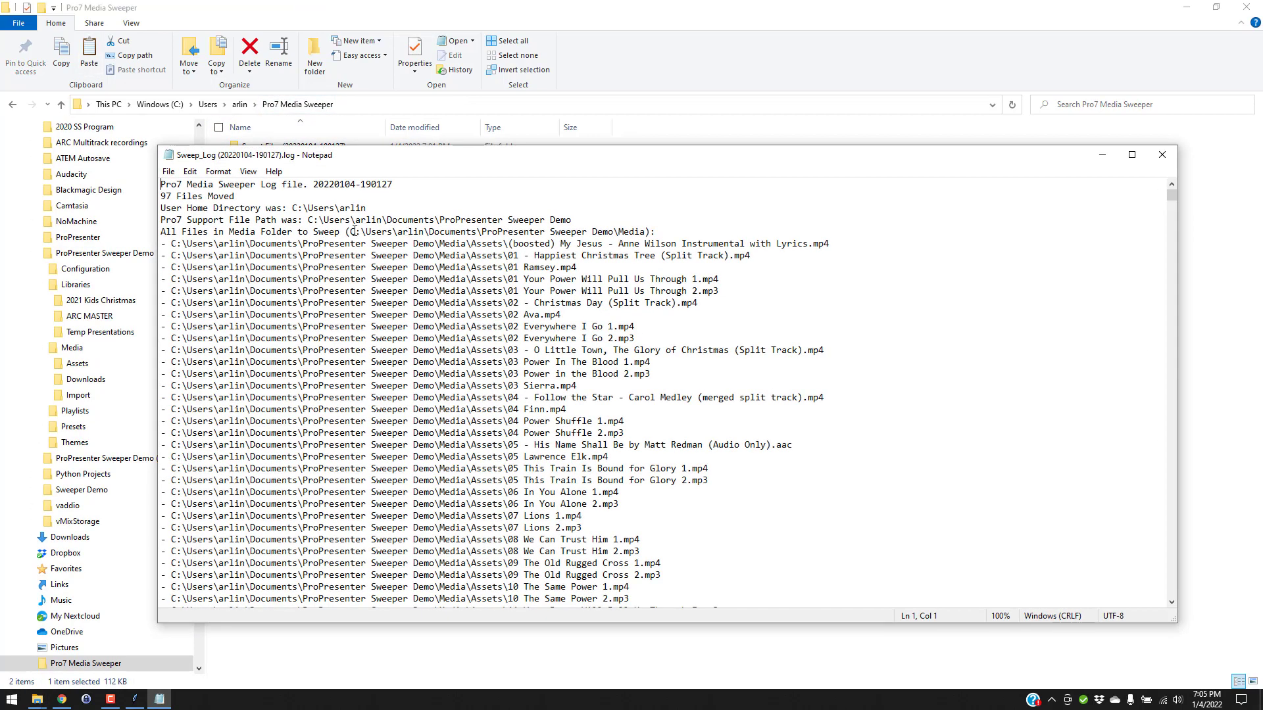
{"action": "left_click_drag", "start_coordinate": [354, 231], "coordinate": [595, 234]}
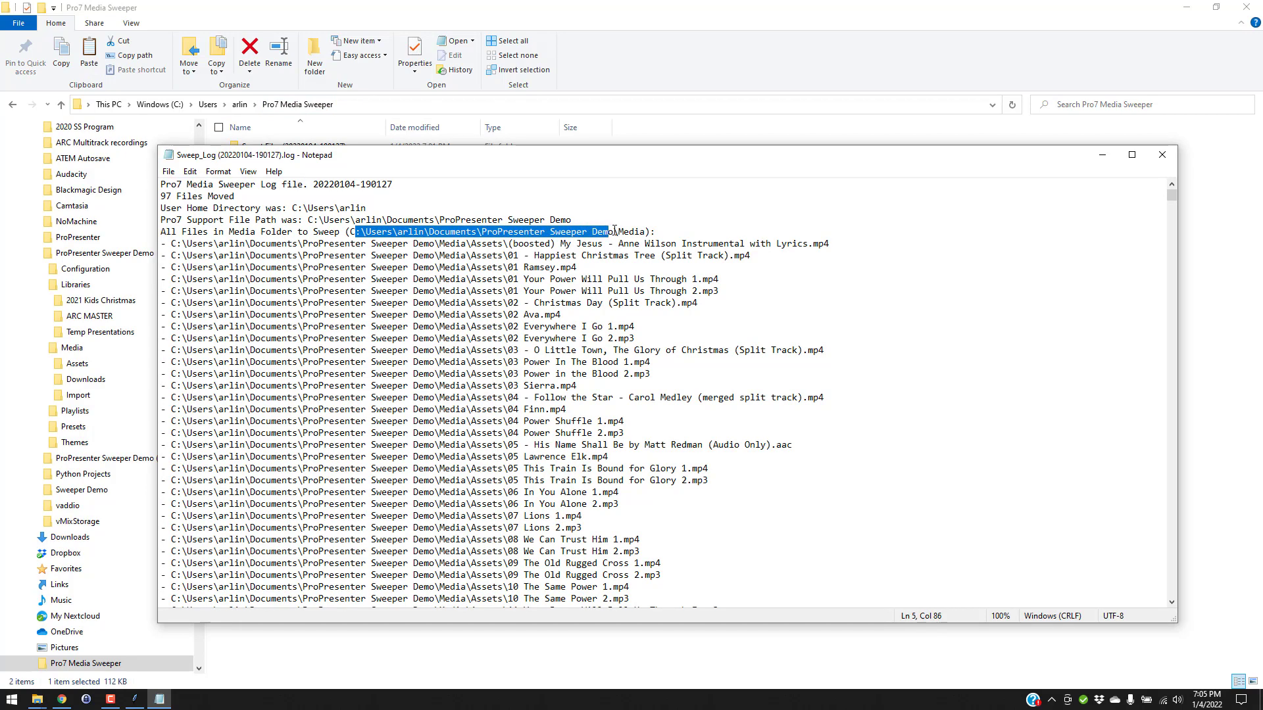
{"action": "left_click", "coordinate": [1159, 158]}
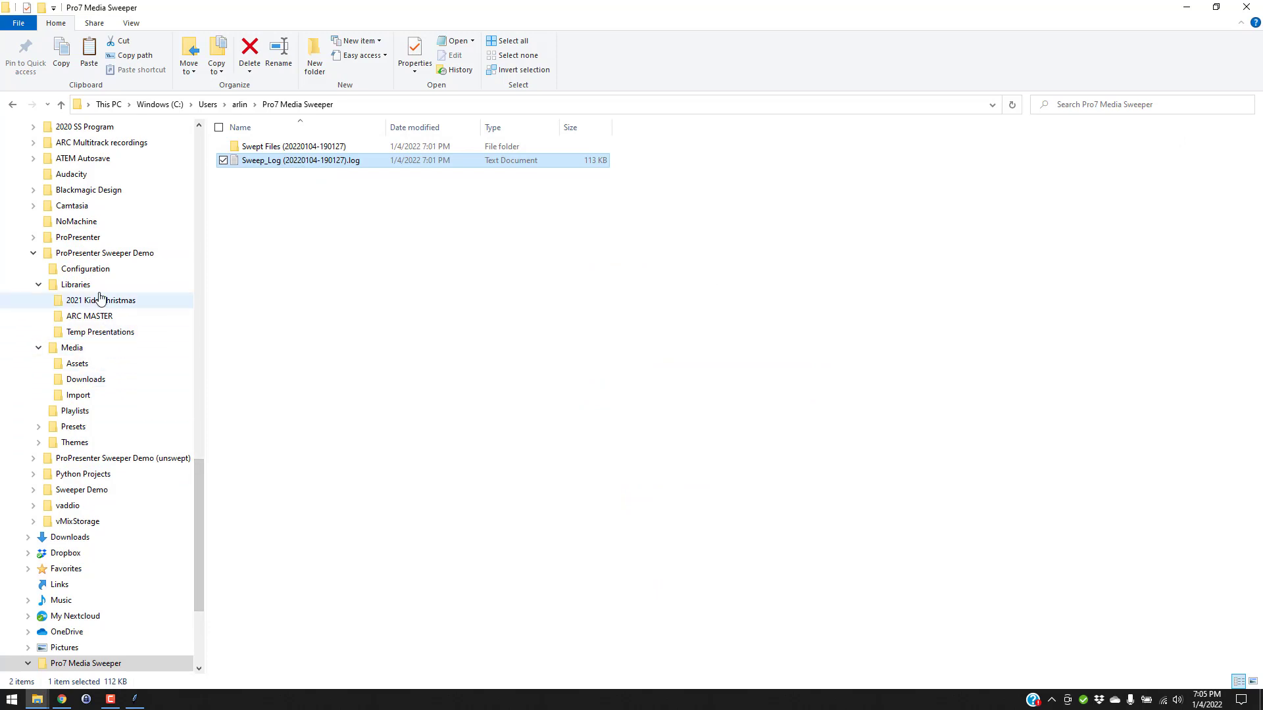
Paste Assets into ProPresenter Sweeper Demo > Media and open it, showing 384 restored items
{"action": "left_click", "coordinate": [90, 256]}
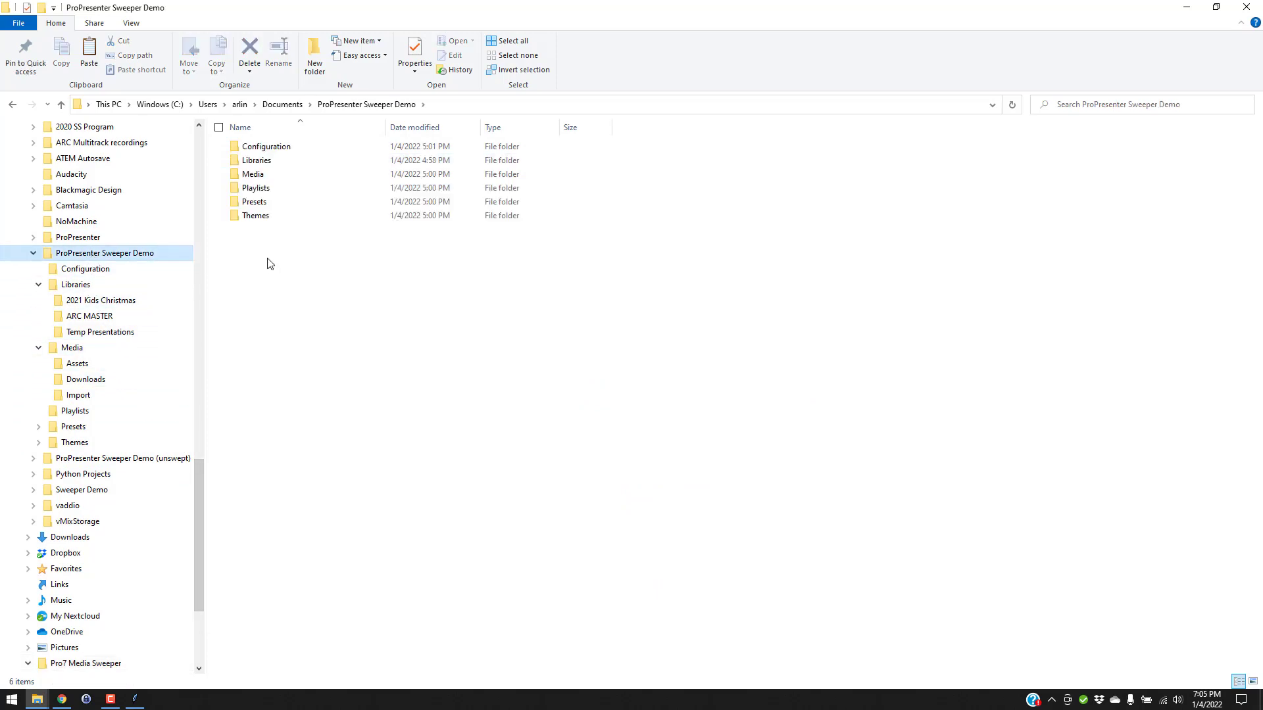
{"action": "double_click", "coordinate": [254, 174]}
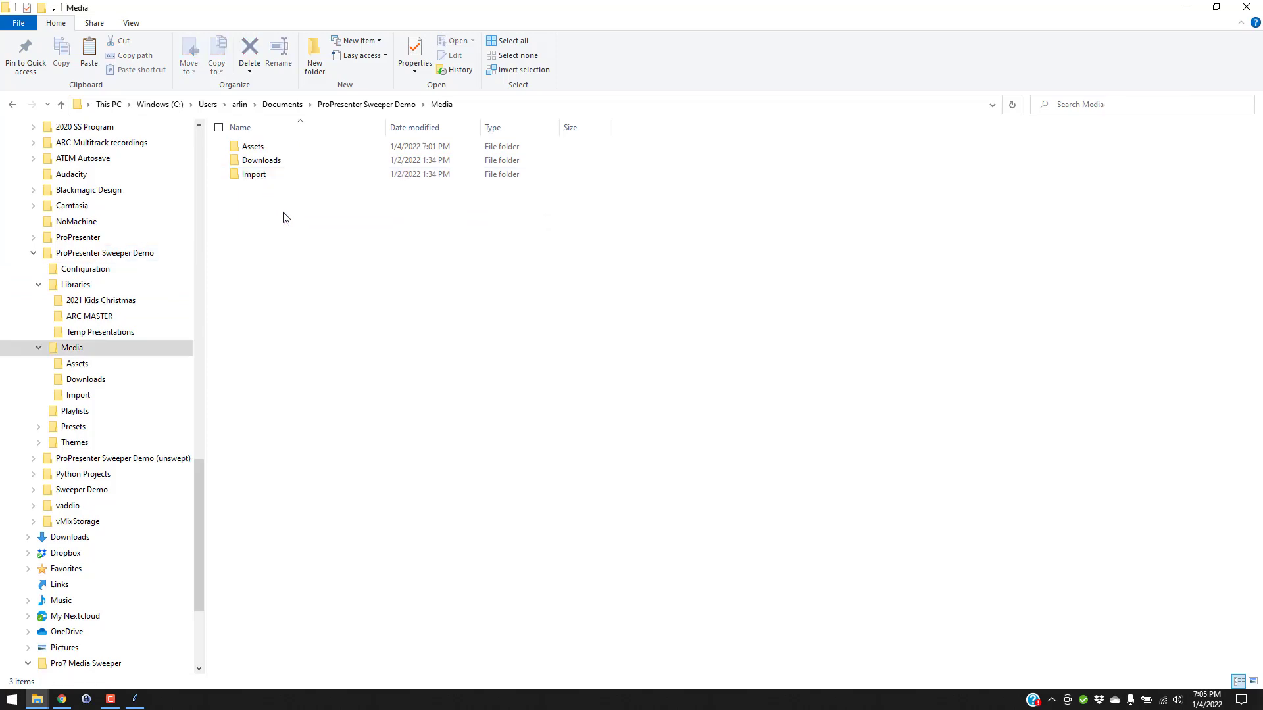
{"action": "right_click", "coordinate": [313, 286]}
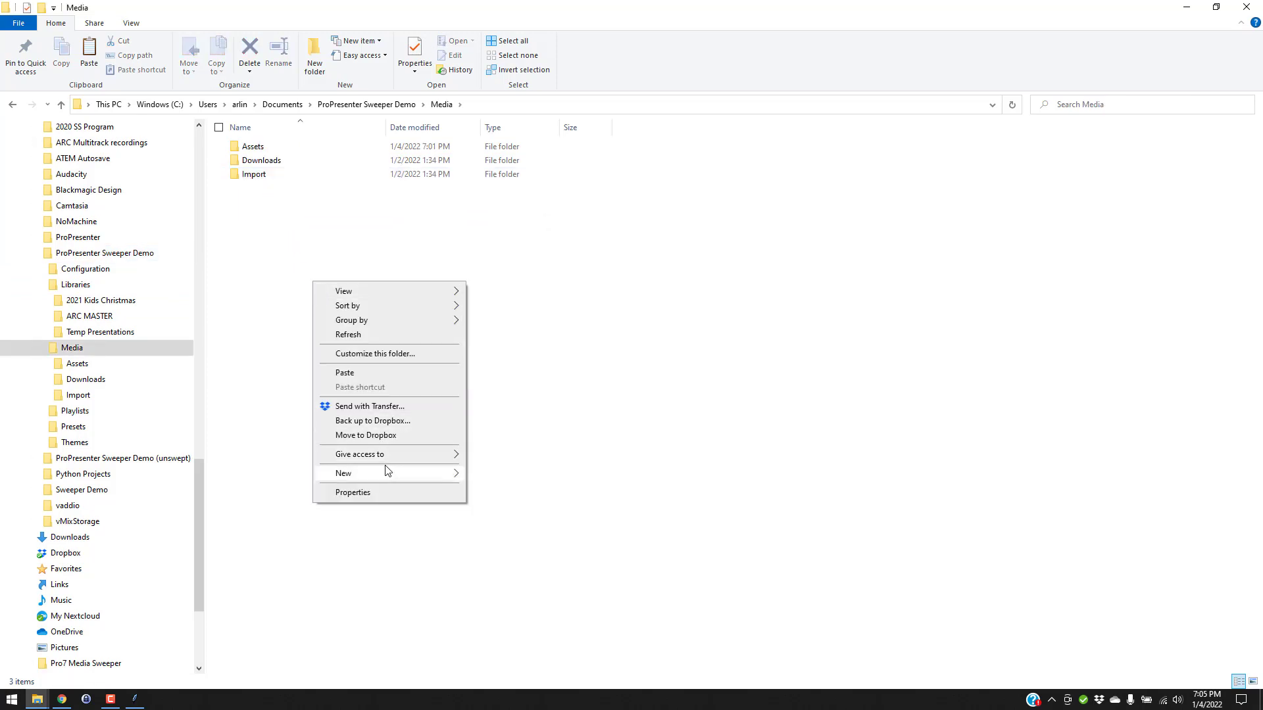
{"action": "left_click", "coordinate": [369, 373]}
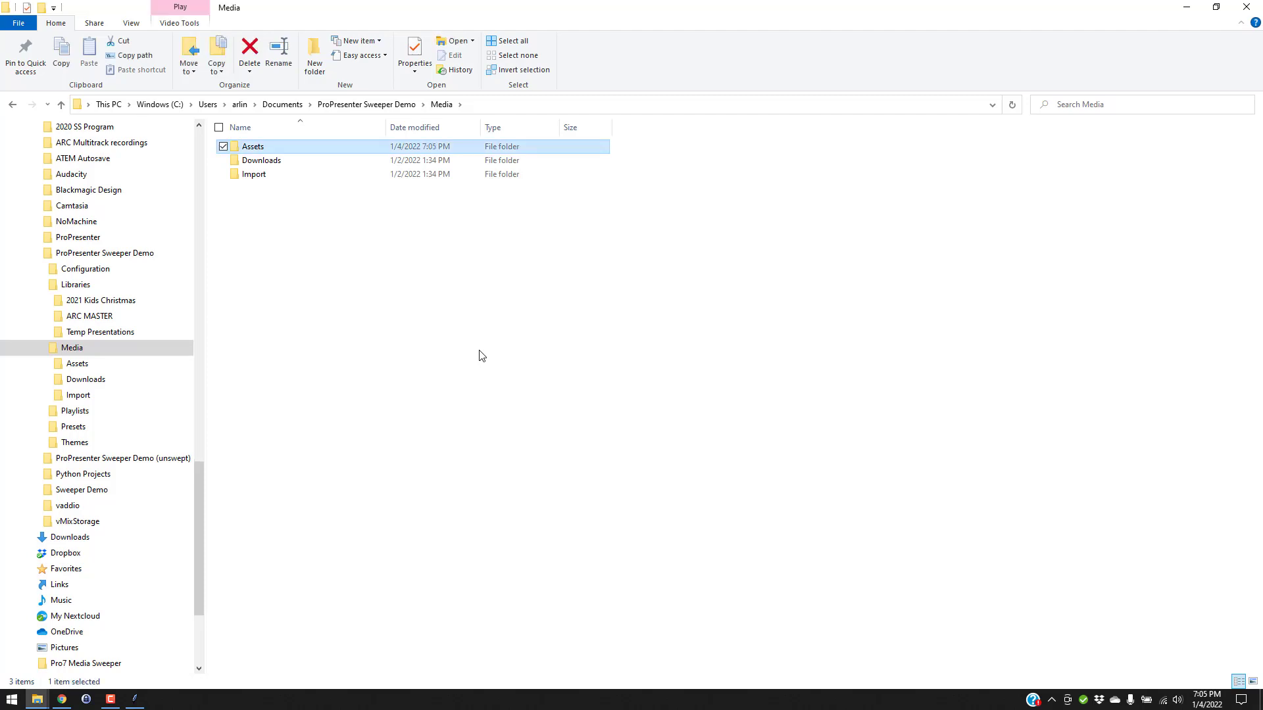
{"action": "double_click", "coordinate": [277, 146]}
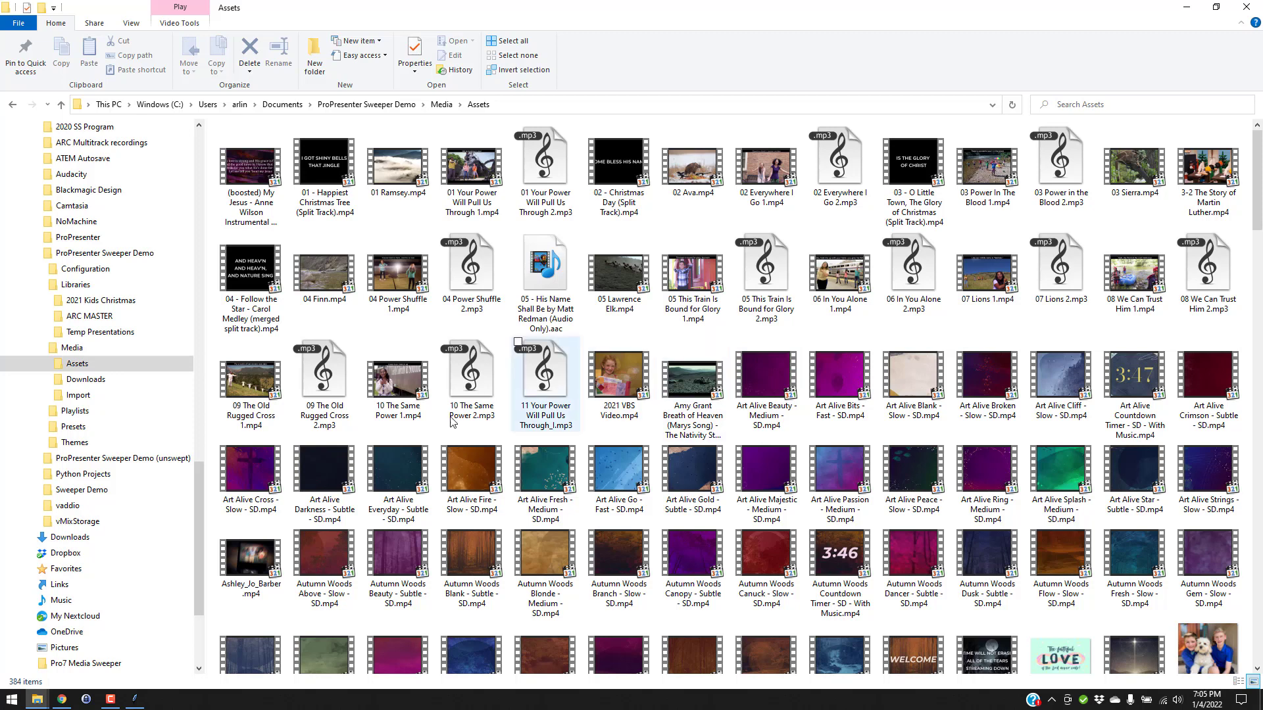
Switch to Chrome and show the Pro7-Media-Sweeper Issues page: no open issues, 1 closed
{"action": "left_click", "coordinate": [61, 698]}
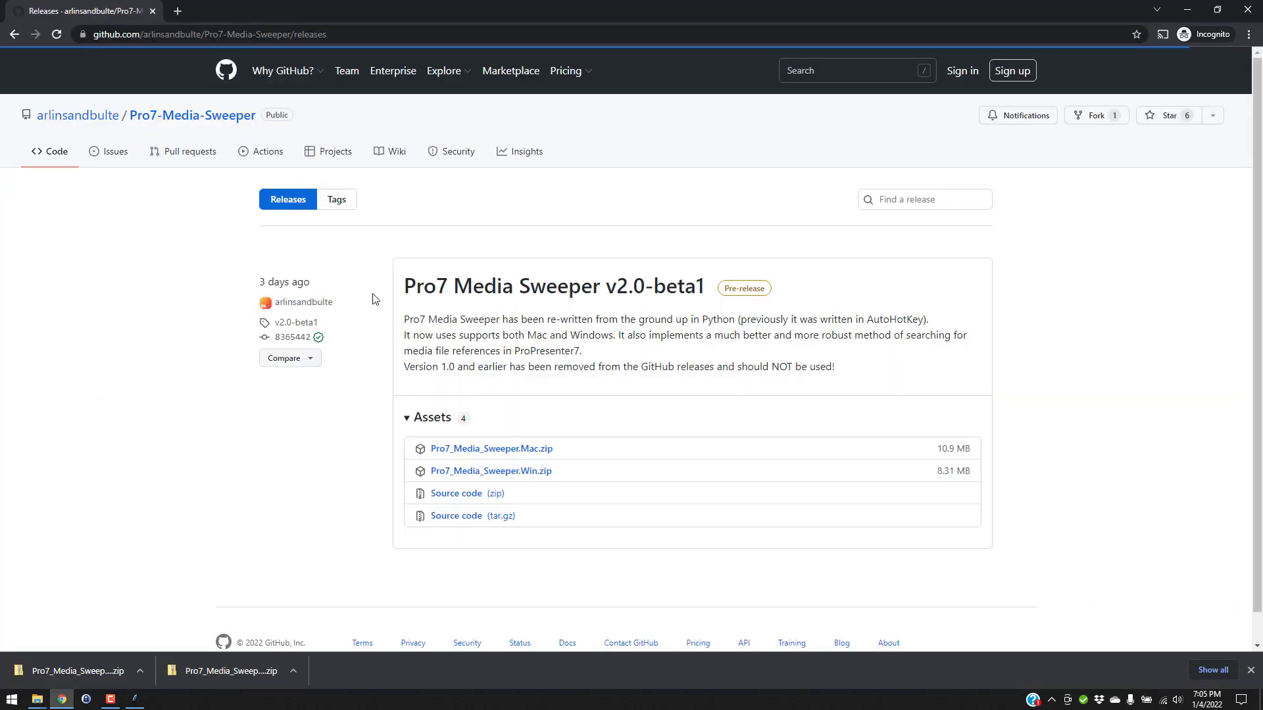
{"action": "left_click", "coordinate": [108, 153]}
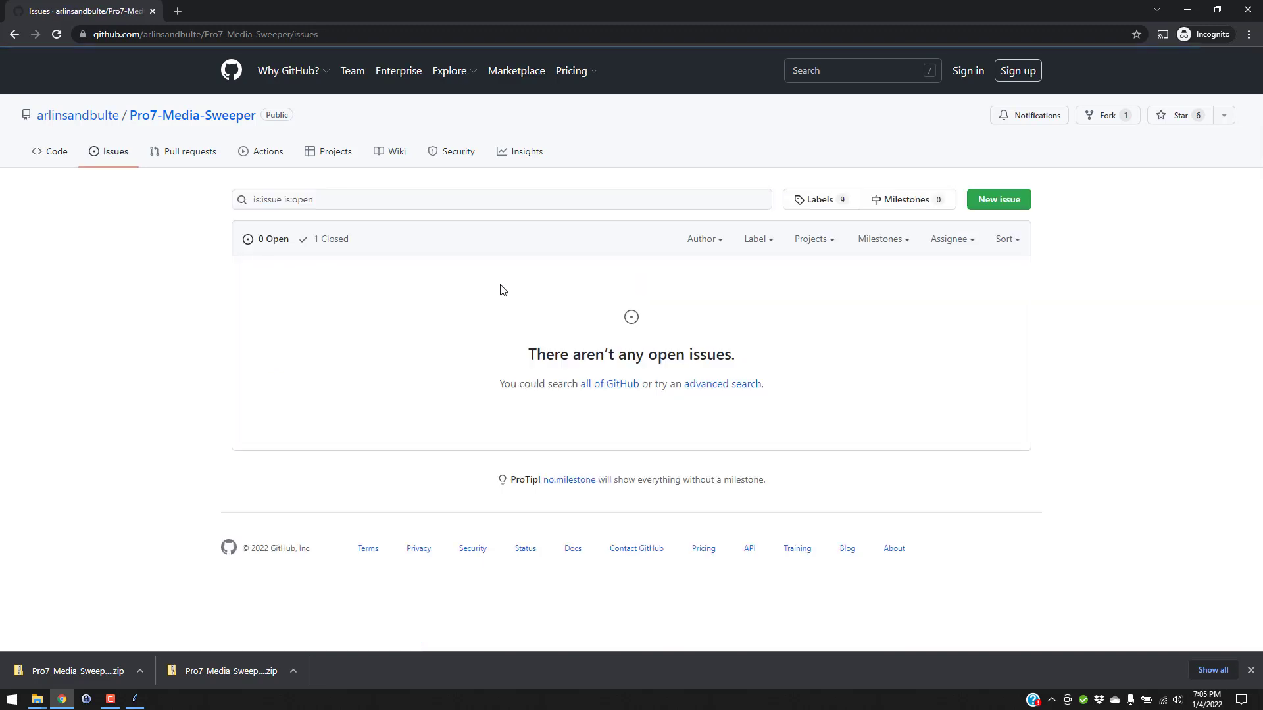